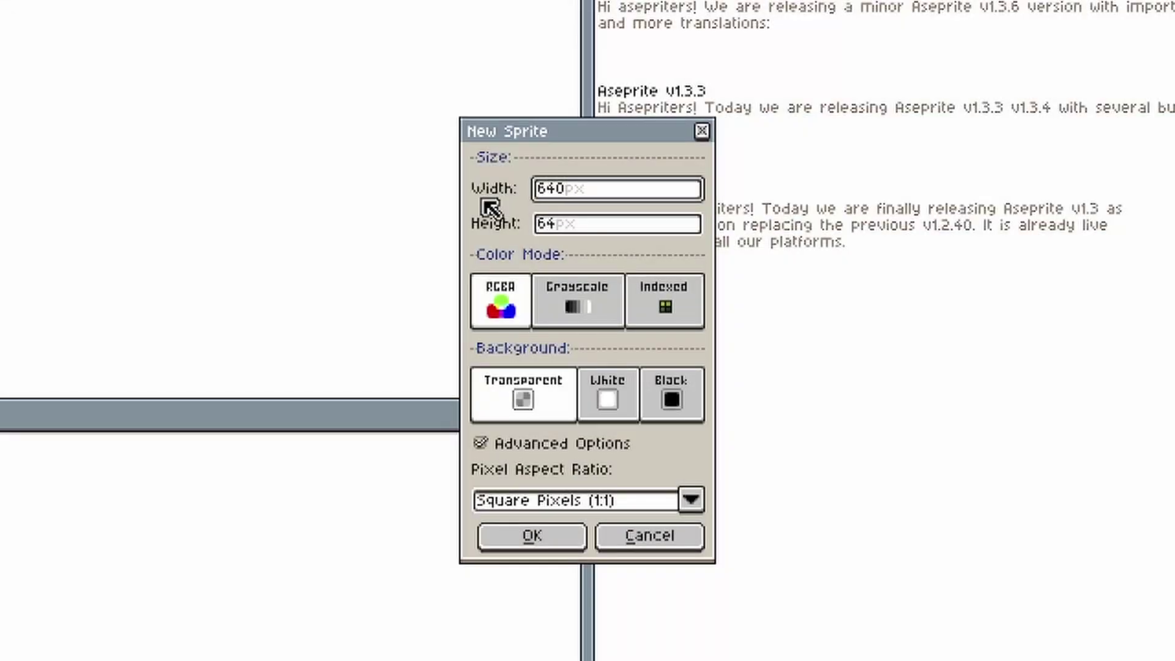
Create a new 640×320 transparent sprite.
key("Tab")
type("320")
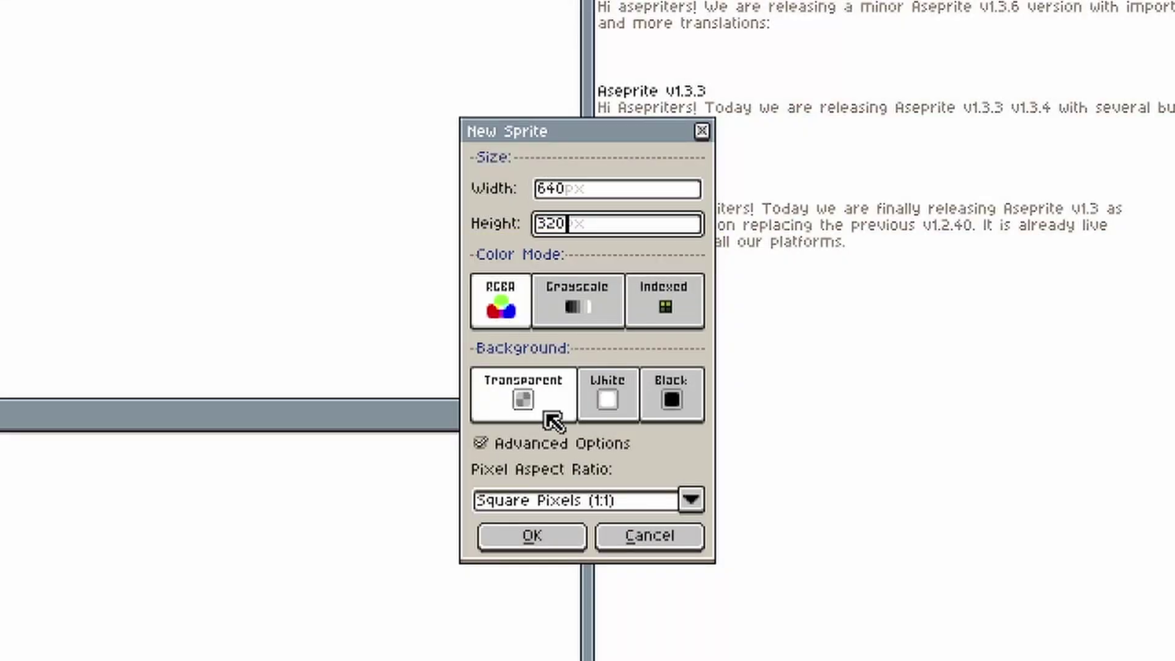
left_click(532, 537)
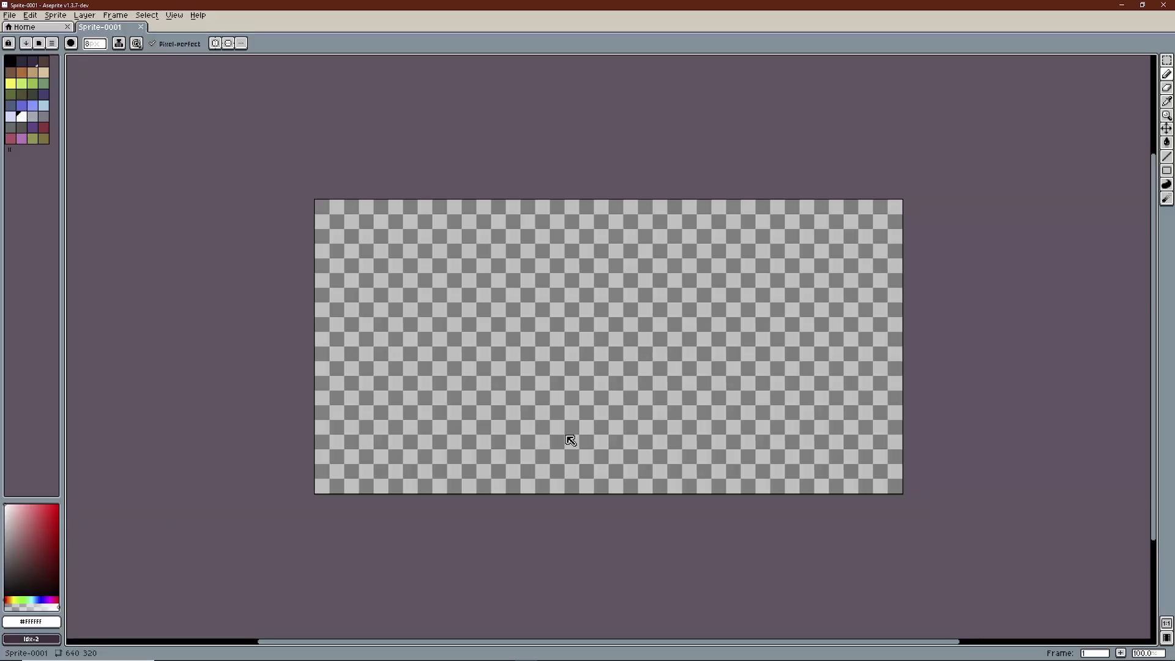
Add a second layer and name the two layers bg and stars.
key("Tab")
key("shift+s")
key("shift+n")
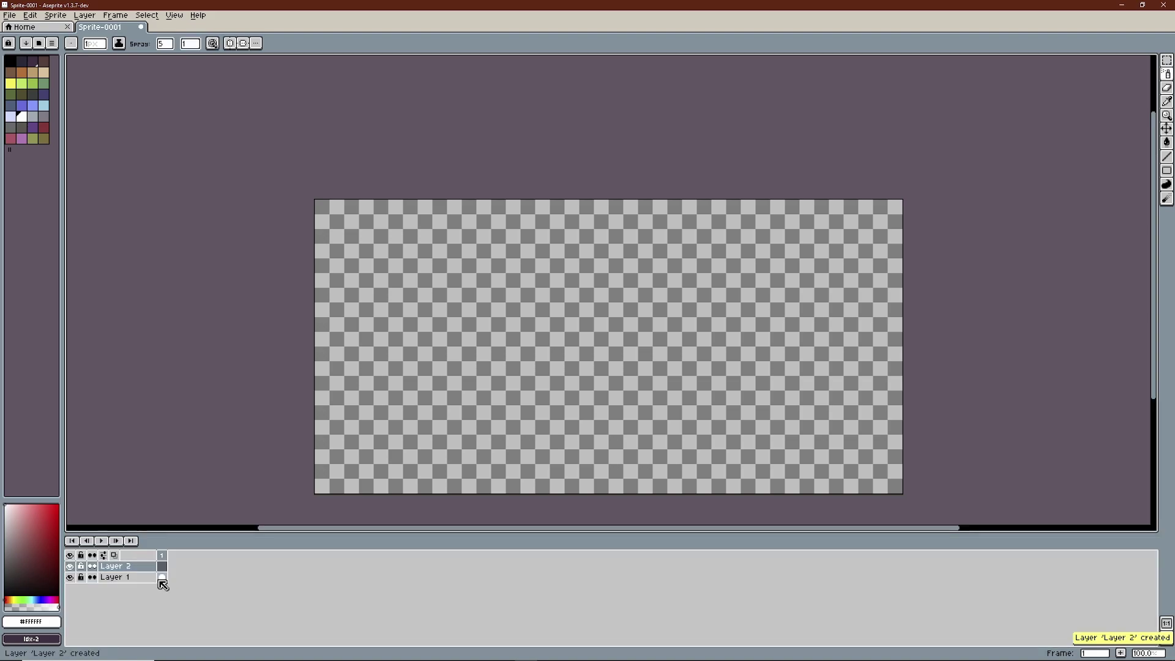
double_click(152, 578)
type("bg")
key("Return")
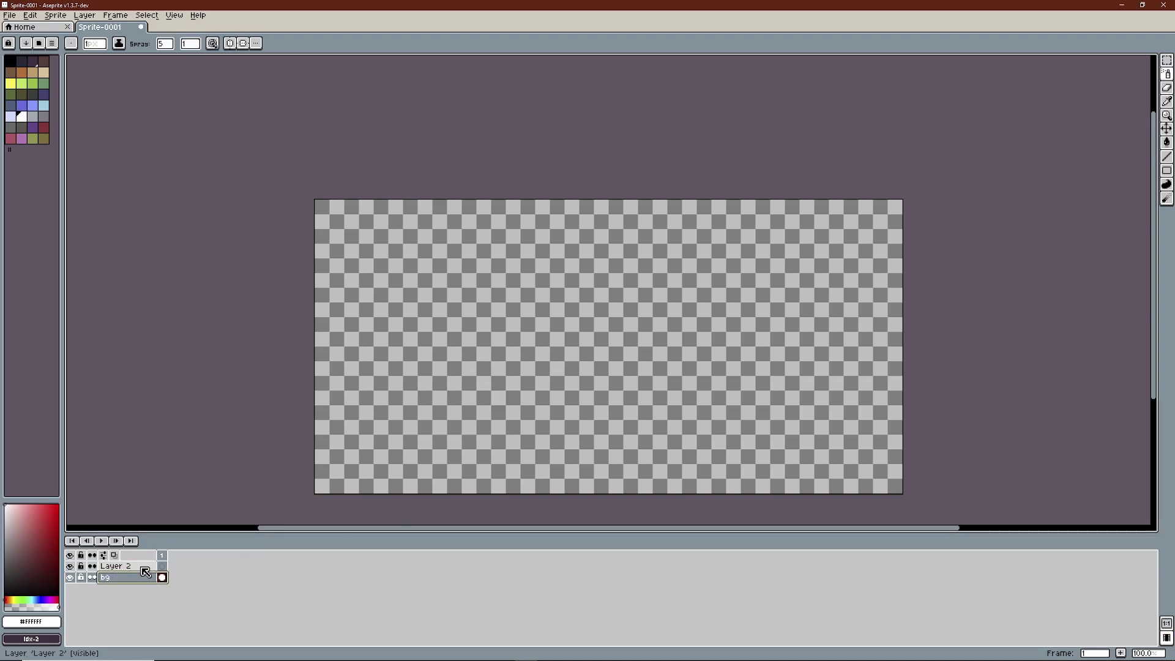
double_click(147, 566)
type("stars")
key("Return")
left_click(128, 577)
Flood-fill the bg layer with black.
key("g")
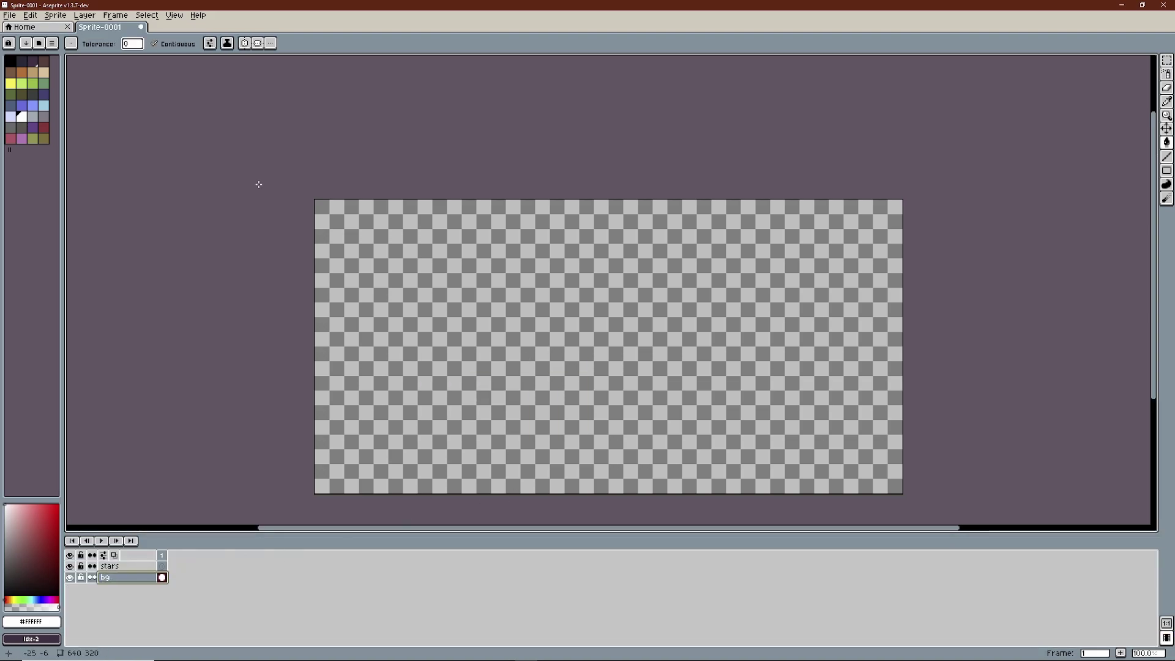
left_click(10, 61)
left_click(734, 343)
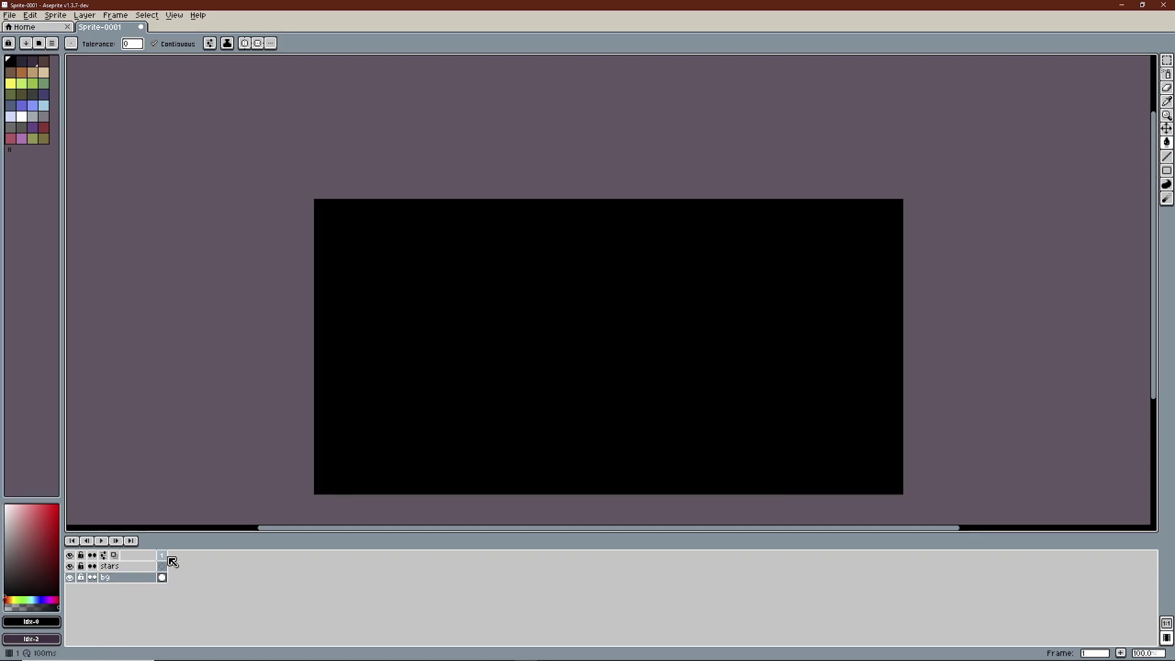
Spray white star dots across the stars layer.
left_click(125, 566)
left_click(26, 113)
key("shift+b")
mouse_move(643, 288)
left_mouse_down()
mouse_move(465, 343)
mouse_move(340, 481)
left_mouse_up()
left_click_drag(472, 428, 397, 380)
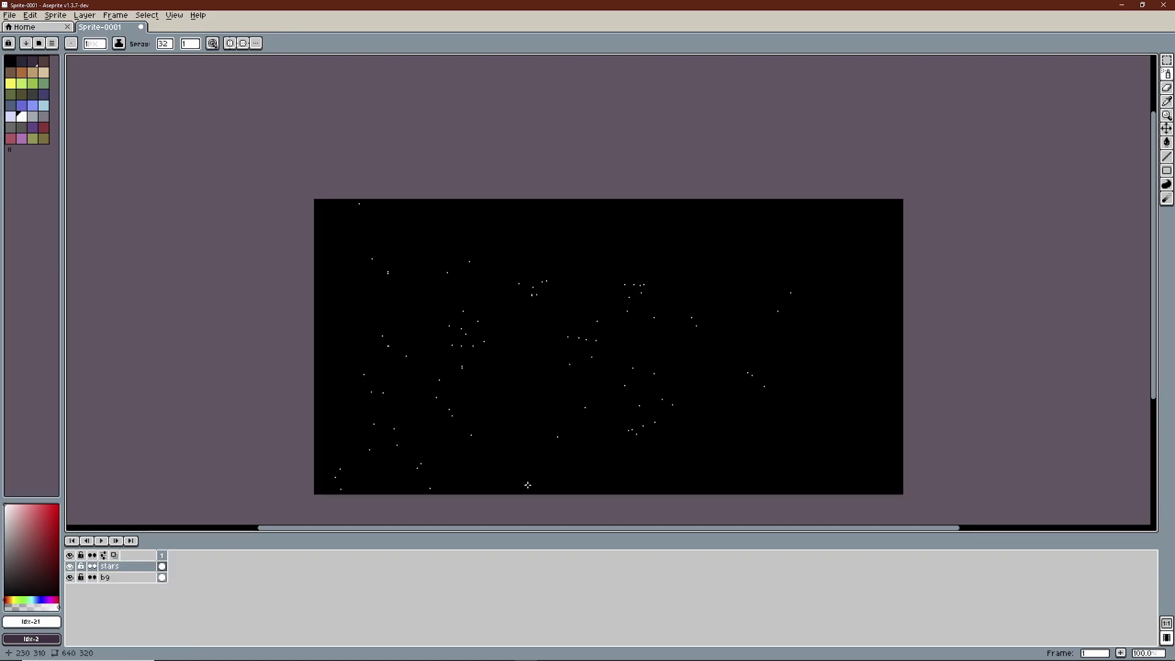
left_click_drag(527, 484, 835, 346)
Turn on View > Tiled Mode > Tiled in X Axis.
left_click(175, 14)
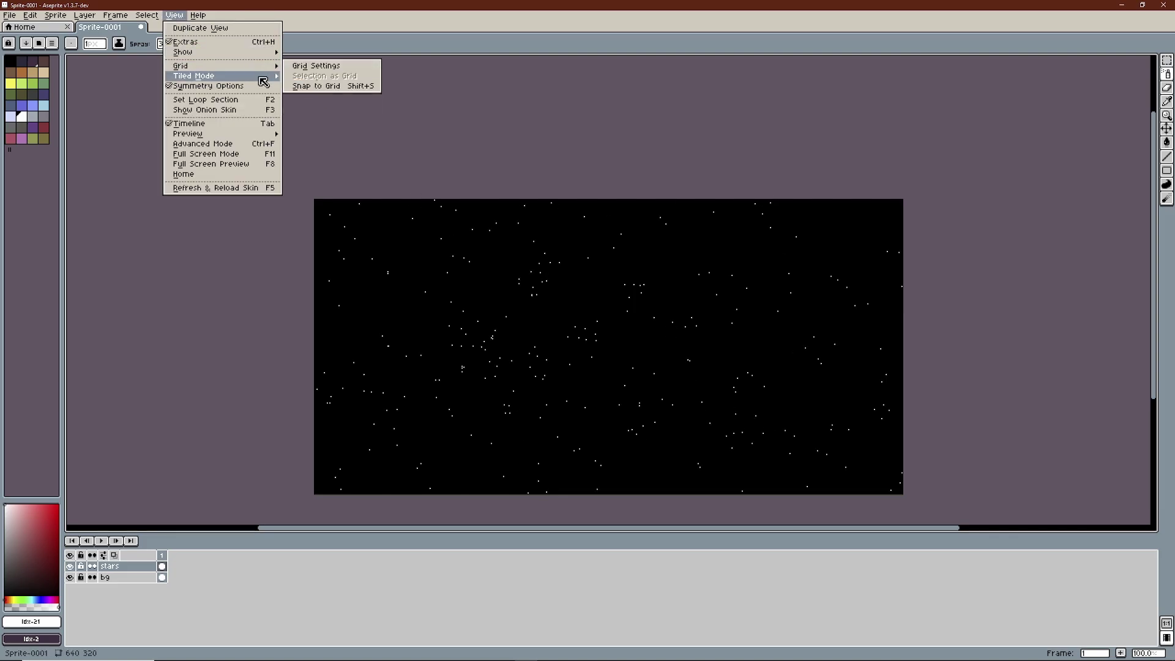
mouse_move(262, 76)
left_click(324, 99)
Spray more white star clusters, including near the tile seam, then add a new layer.
left_click_drag(563, 529, 487, 459)
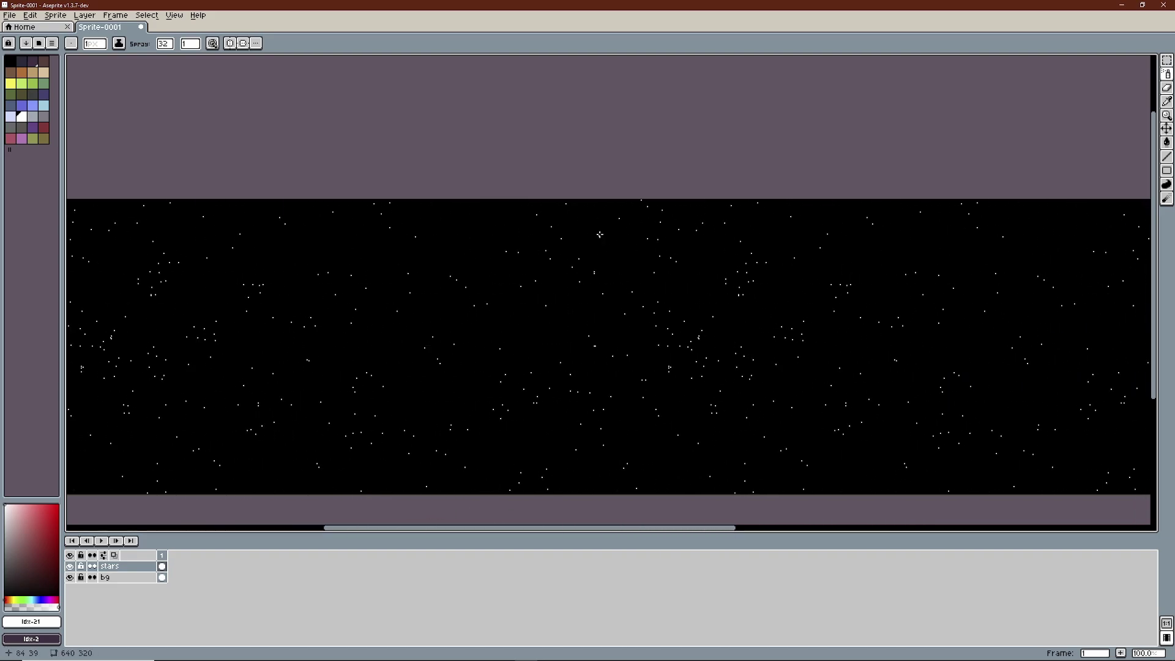
left_click(606, 430)
left_click(388, 331)
left_click(463, 208)
left_click_drag(648, 530, 893, 528)
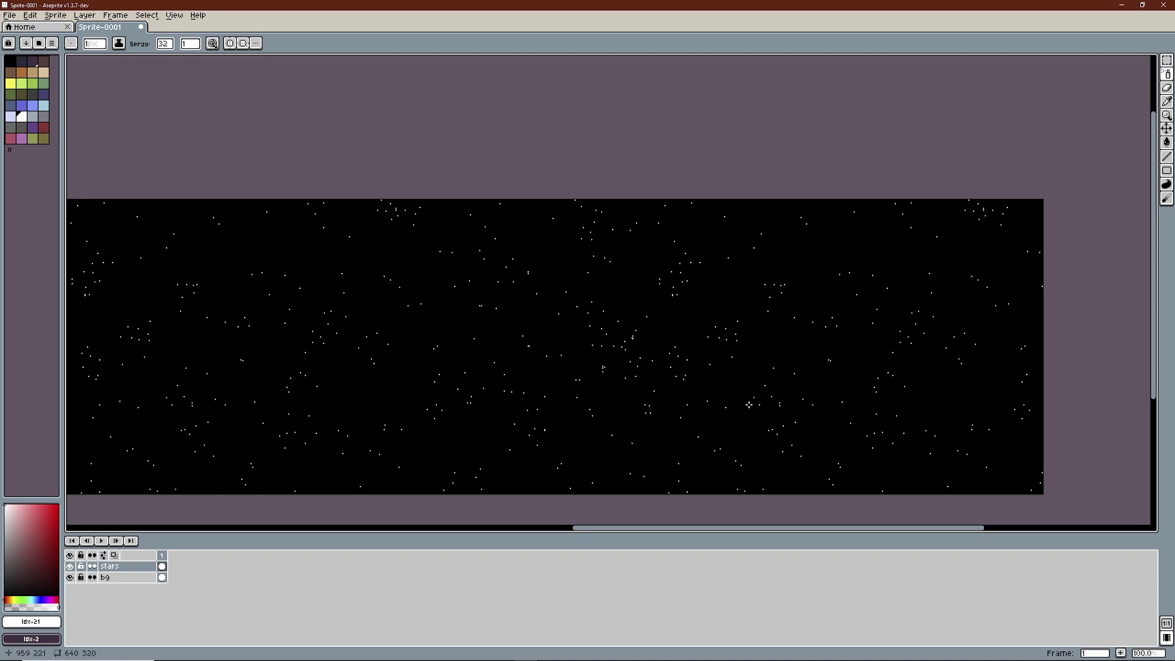
left_click(389, 367)
left_click(228, 367)
left_click_drag(624, 531, 339, 543)
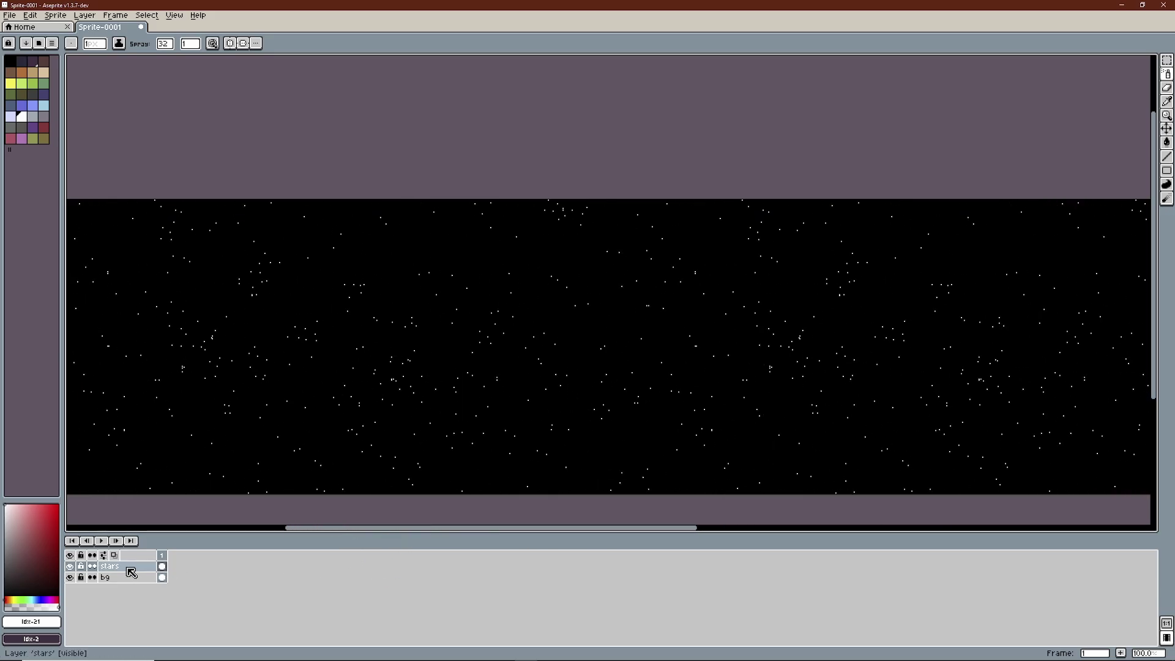
key("shift+n")
Name the new layer nebula and move it below the stars layer.
double_click(149, 568)
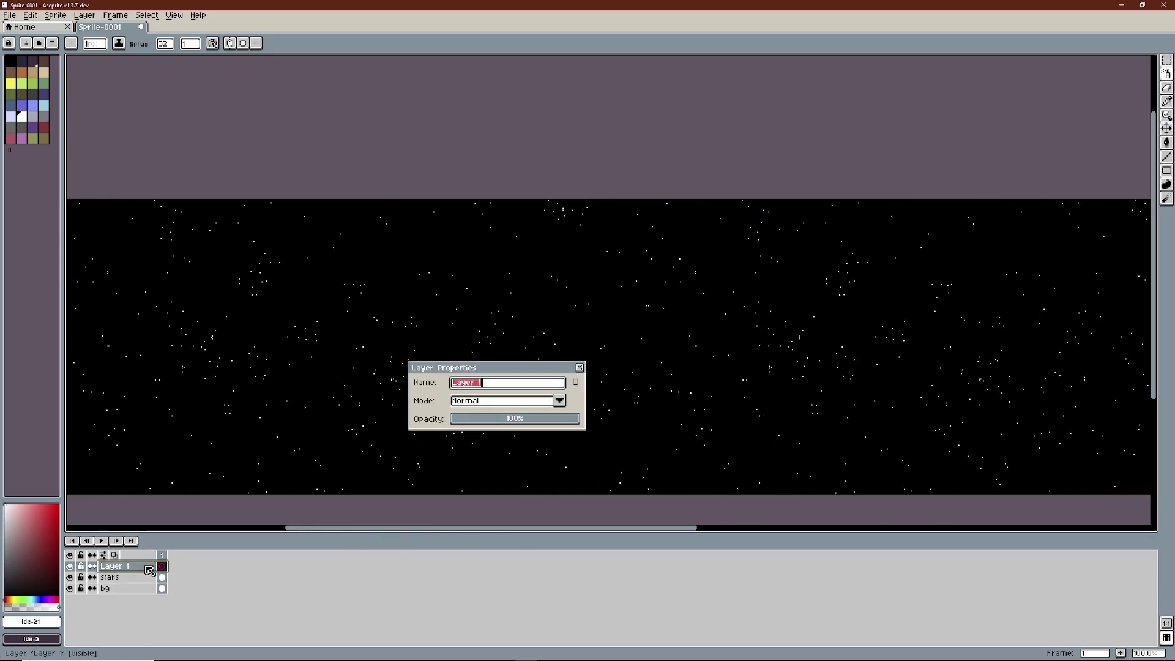
type("nebula")
key("Return")
left_click_drag(149, 569, 184, 583)
Spray purple nebula dust across the nebula layer.
left_click(33, 128)
mouse_move(159, 306)
left_mouse_down()
mouse_move(758, 299)
mouse_move(98, 465)
mouse_move(567, 219)
left_mouse_up()
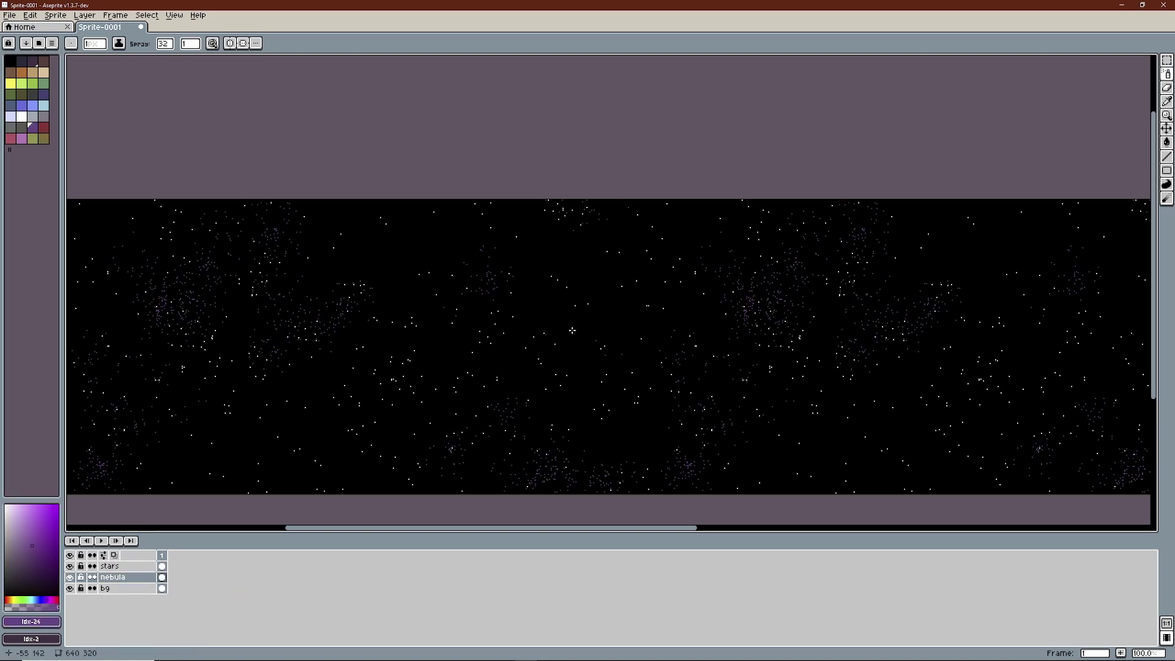
scroll(809, 389, "right", 5)
scroll(463, 507, "left", 5)
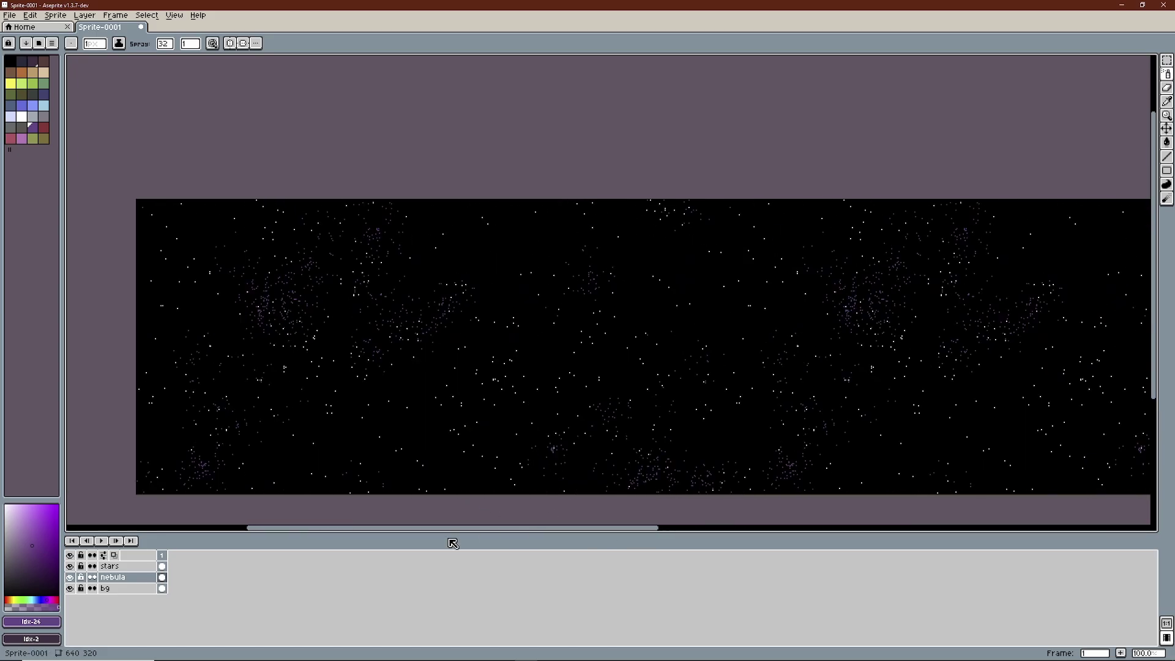
Save the sprite as star-background.aseprite.
left_click(10, 14)
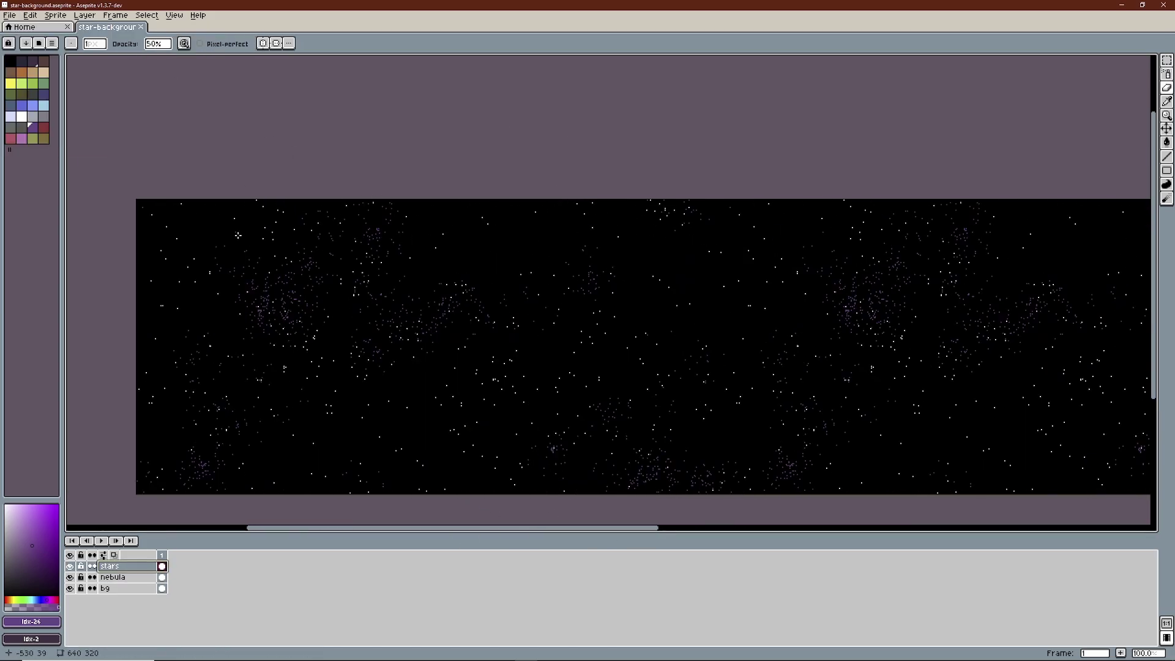
key("e")
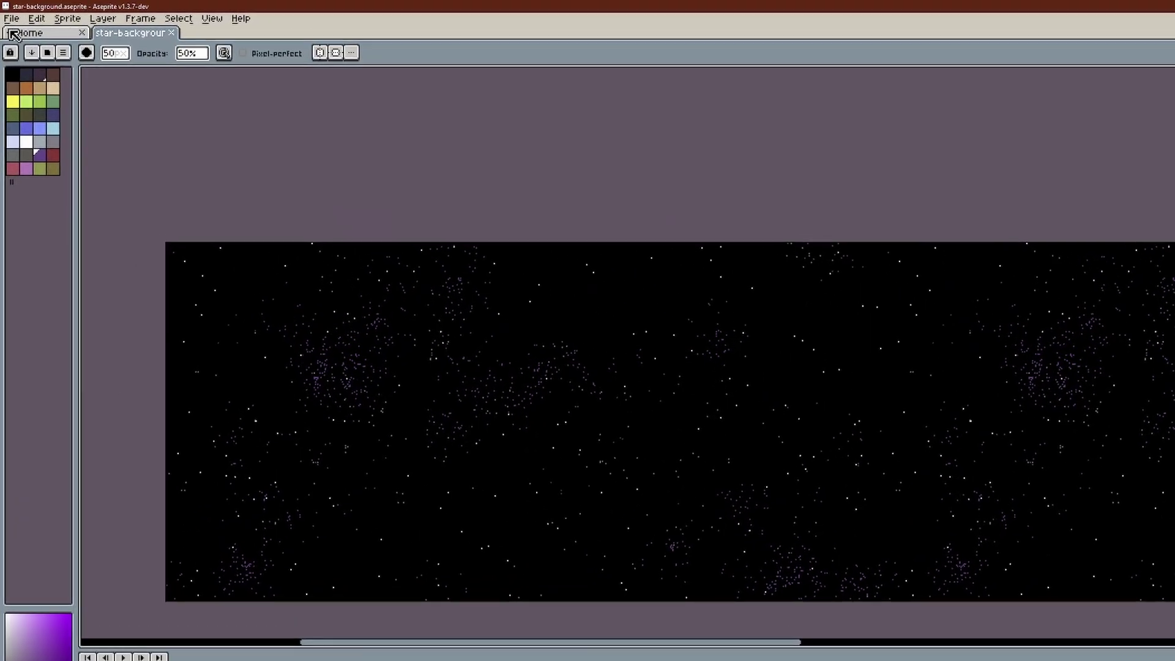
left_click(10, 15)
Export only the stars layer as star-background.png.
mouse_move(43, 106)
left_click(148, 106)
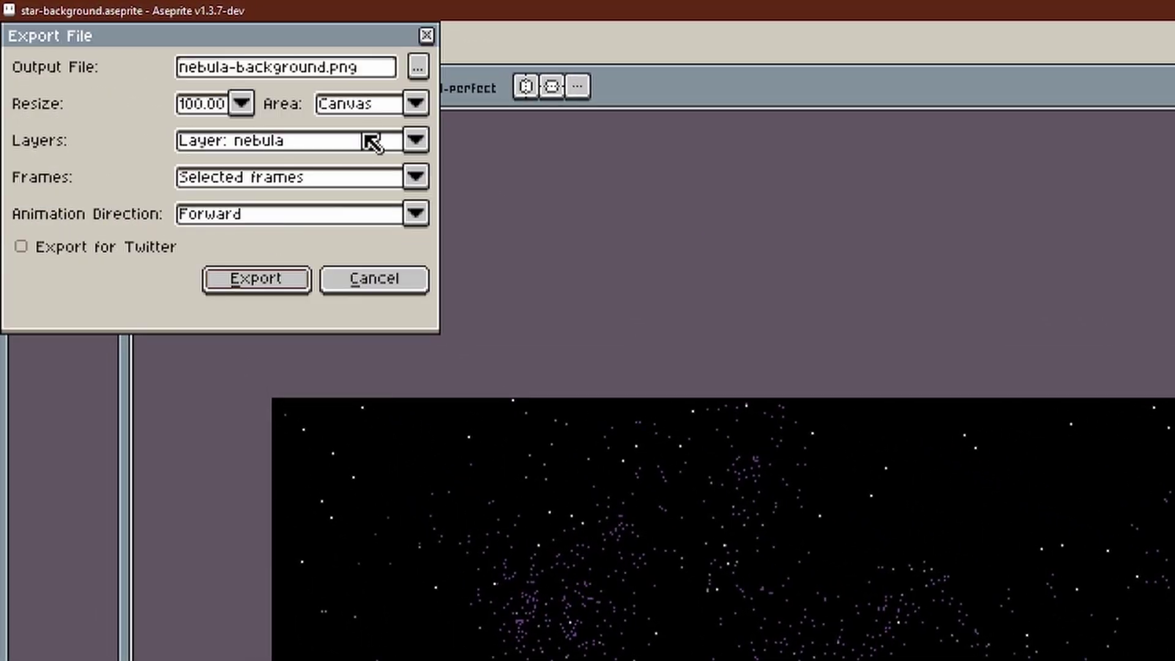
left_click(416, 140)
left_click(277, 207)
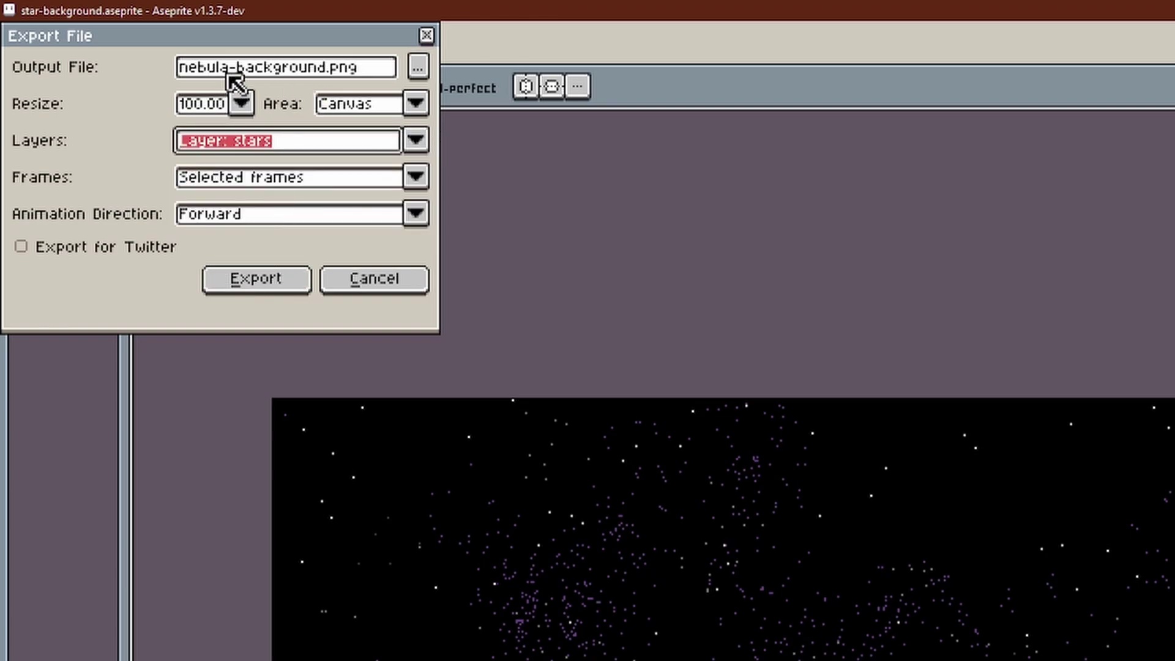
left_click(234, 69)
key("BackSpace")
key("BackSpace")
key("BackSpace")
key("BackSpace")
key("BackSpace")
key("BackSpace")
type("star")
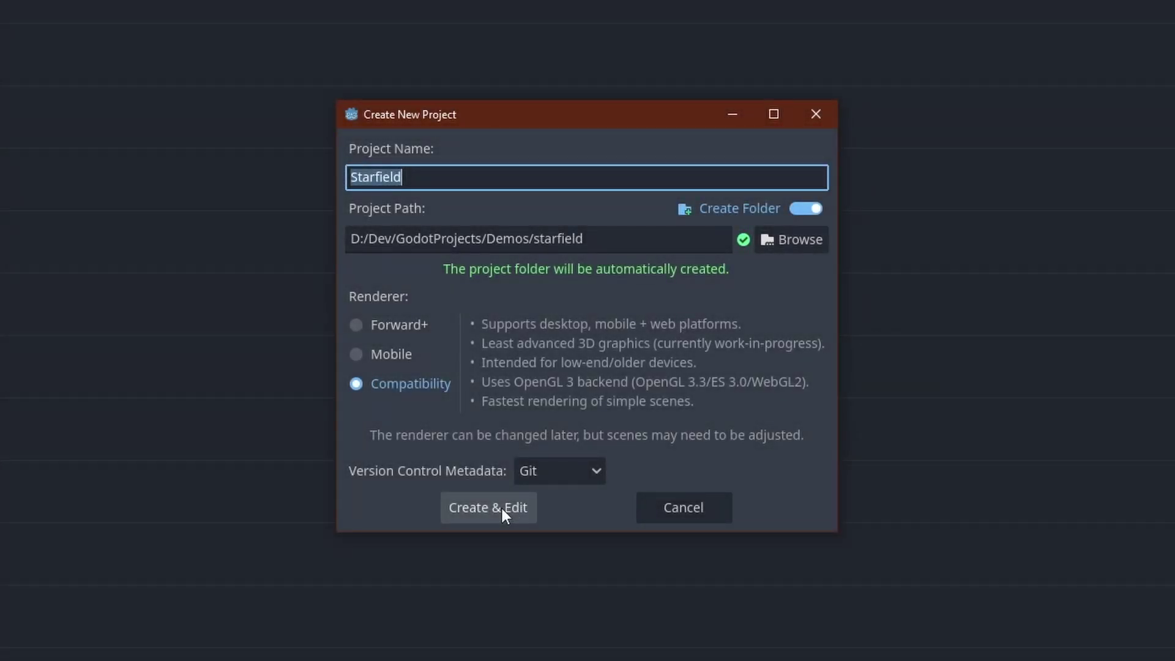
Create and open the Starfield project, then show its Display > Window settings.
left_click(501, 505)
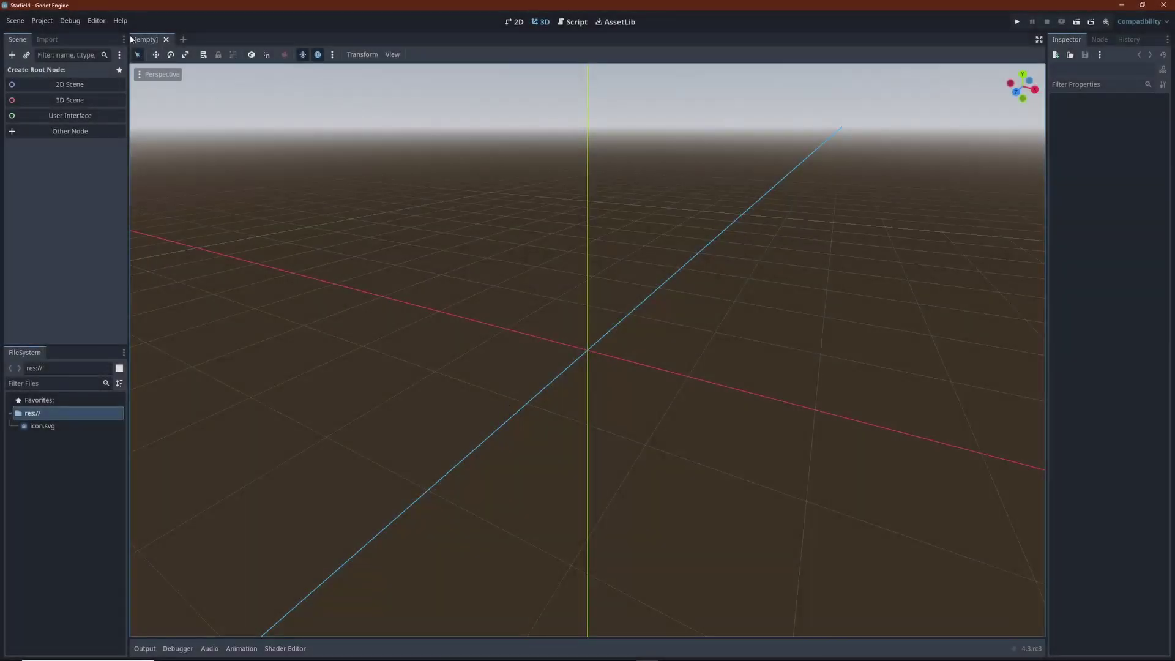
left_click(41, 21)
left_click(58, 48)
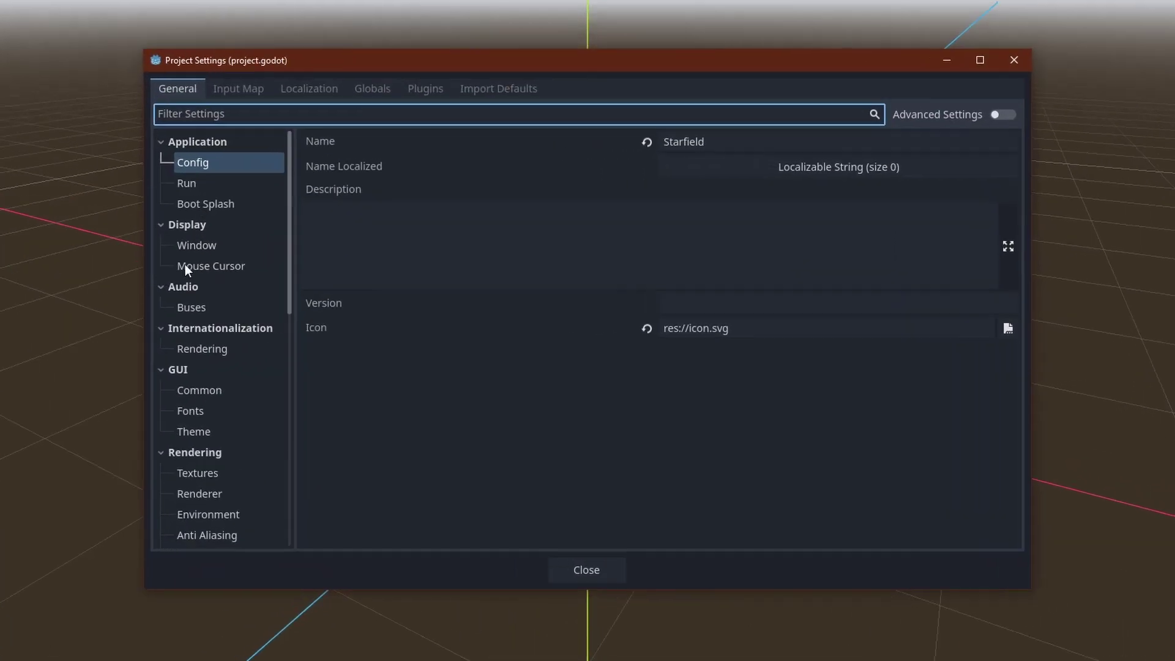
left_click(195, 246)
Set the viewport to 960×600 with canvas_items stretch mode.
left_click(742, 121)
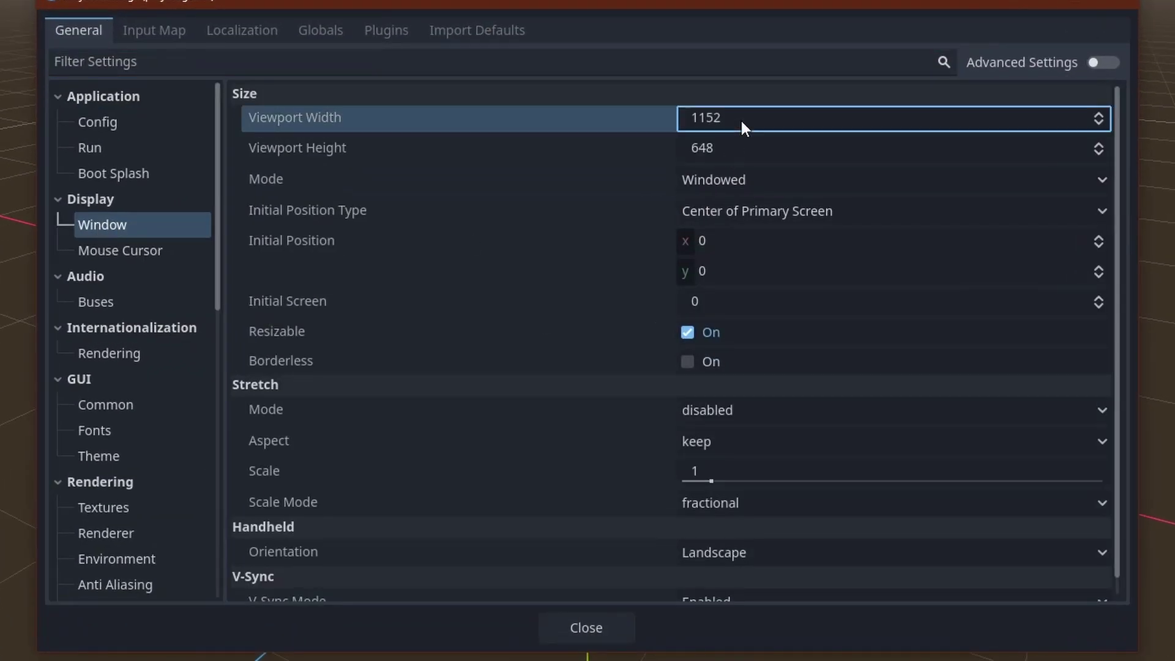
type("96")
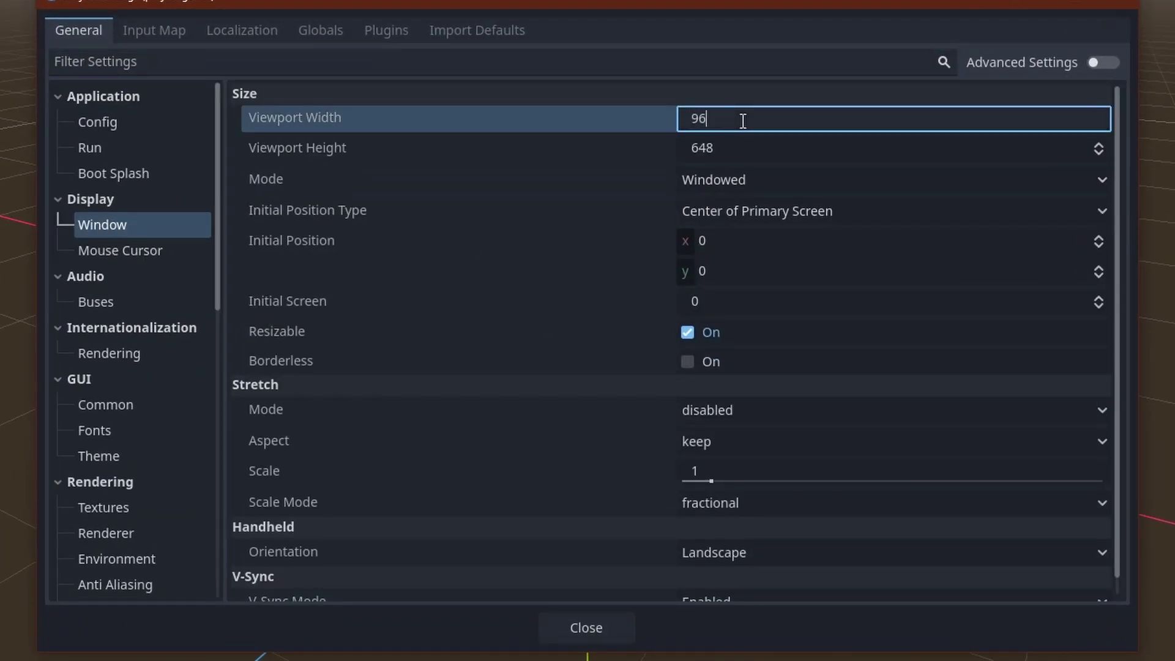
type("0")
key("Tab")
type("600")
key("Tab")
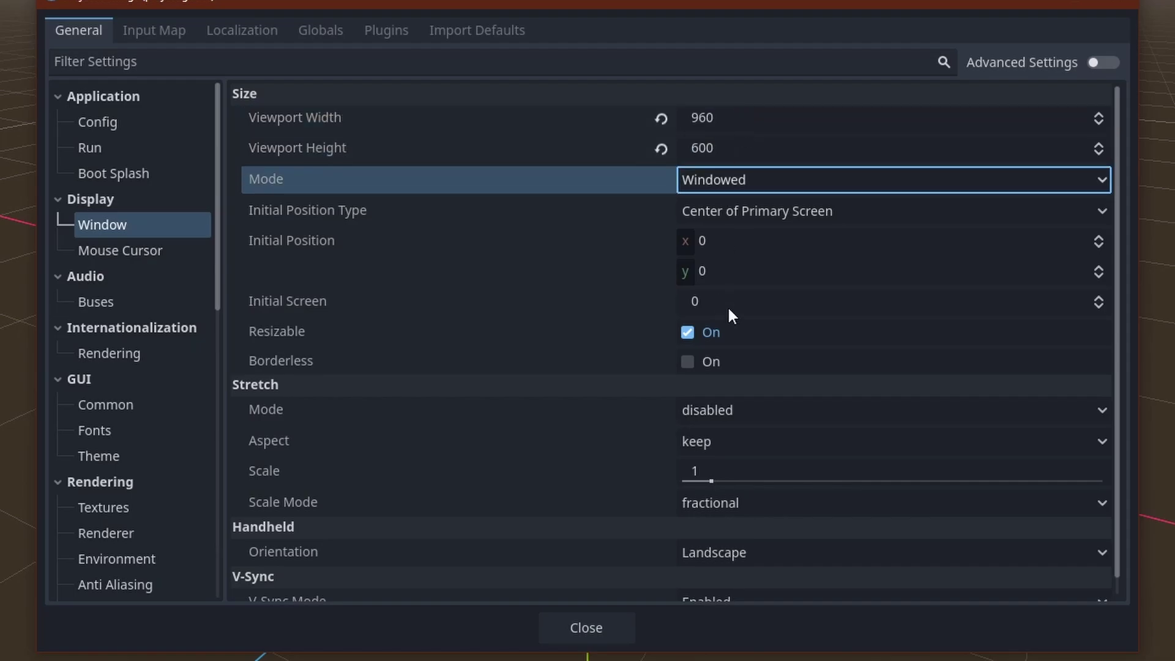
left_click(721, 410)
left_click(723, 462)
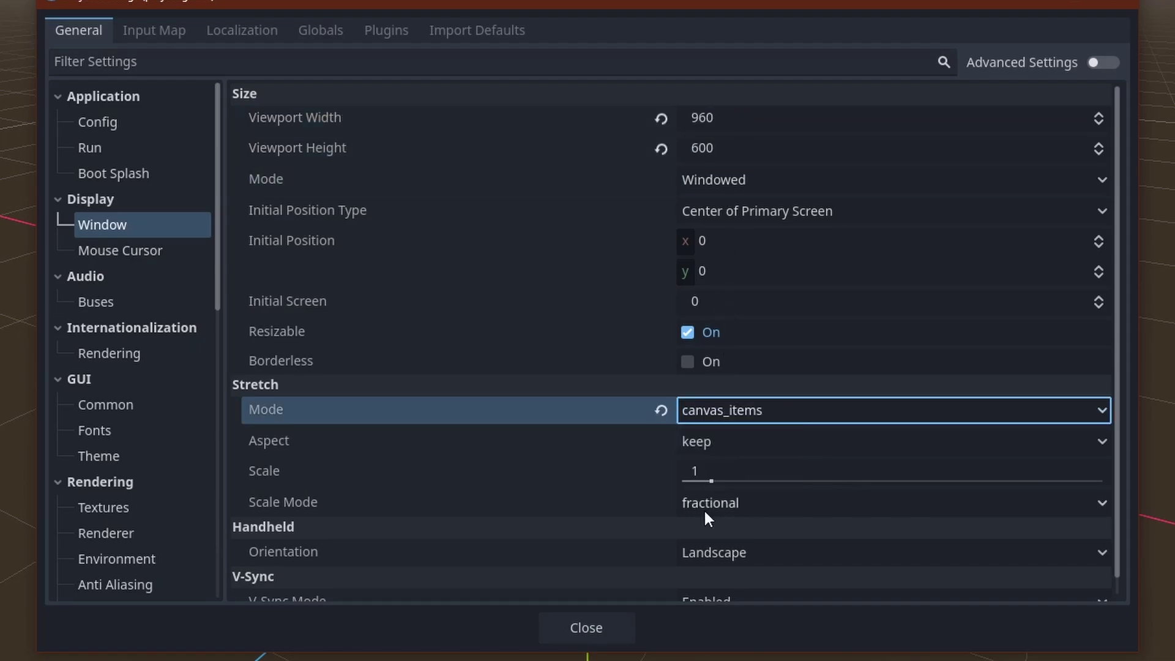
left_click(604, 622)
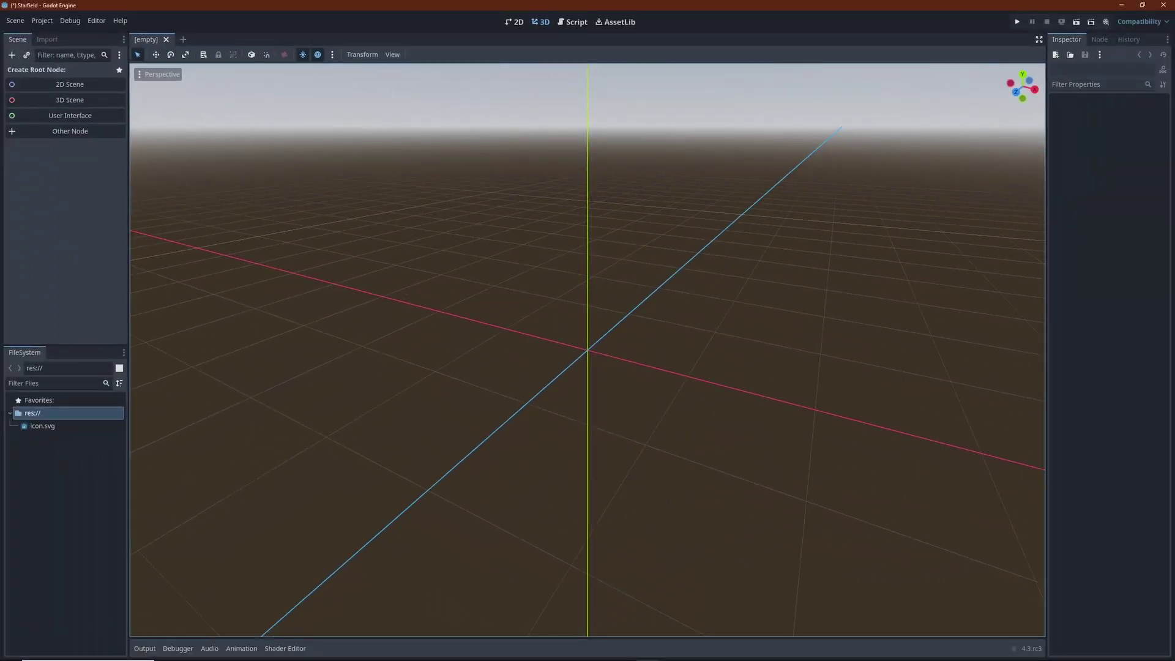
Create a 2D scene root node named Starfield.
left_click(80, 86)
key("F2")
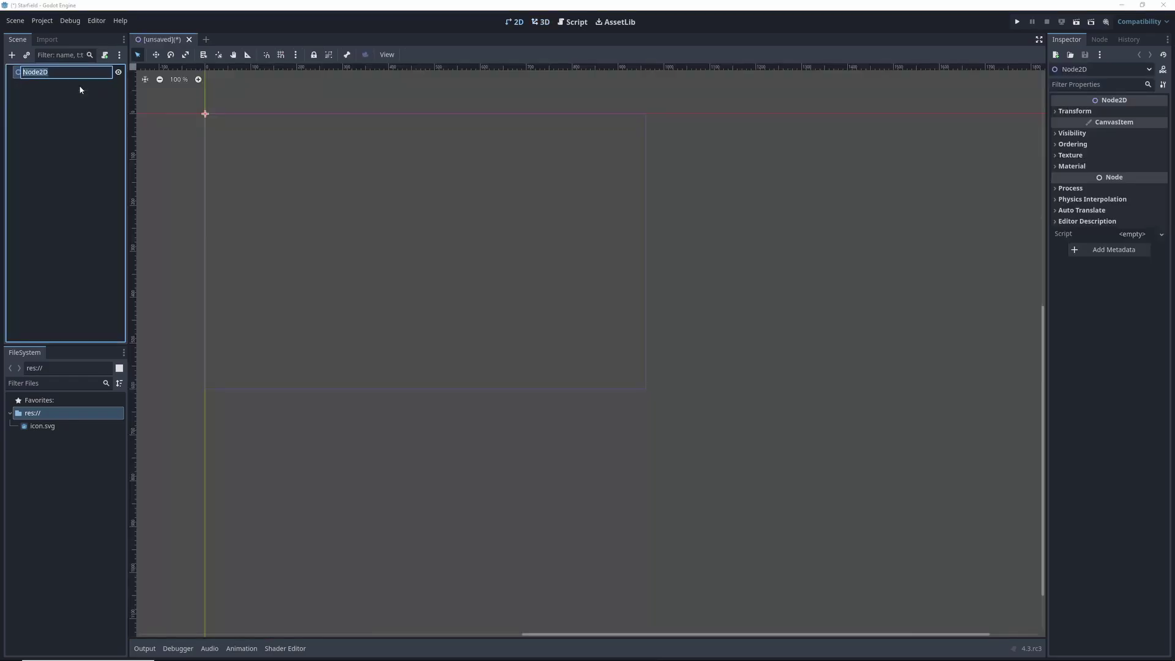
type("Starfield")
key("Return")
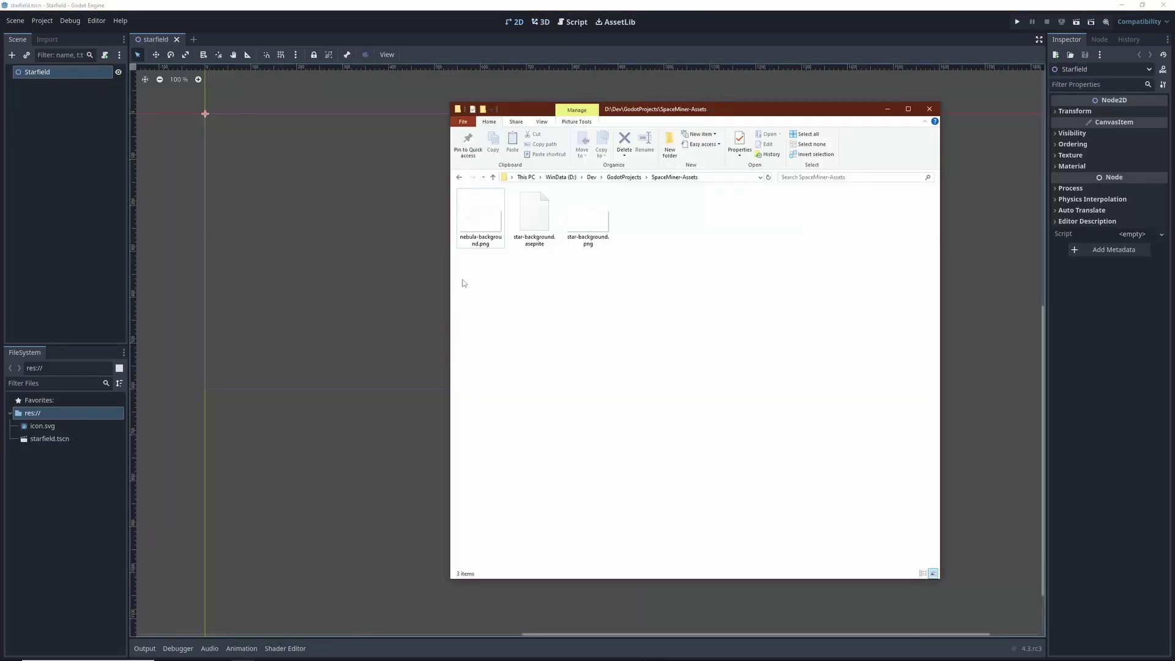
Import nebula-background.png and star-background.png into the project.
left_click(480, 216)
left_click(585, 223, "ctrl")
left_click_drag(585, 223, 157, 433)
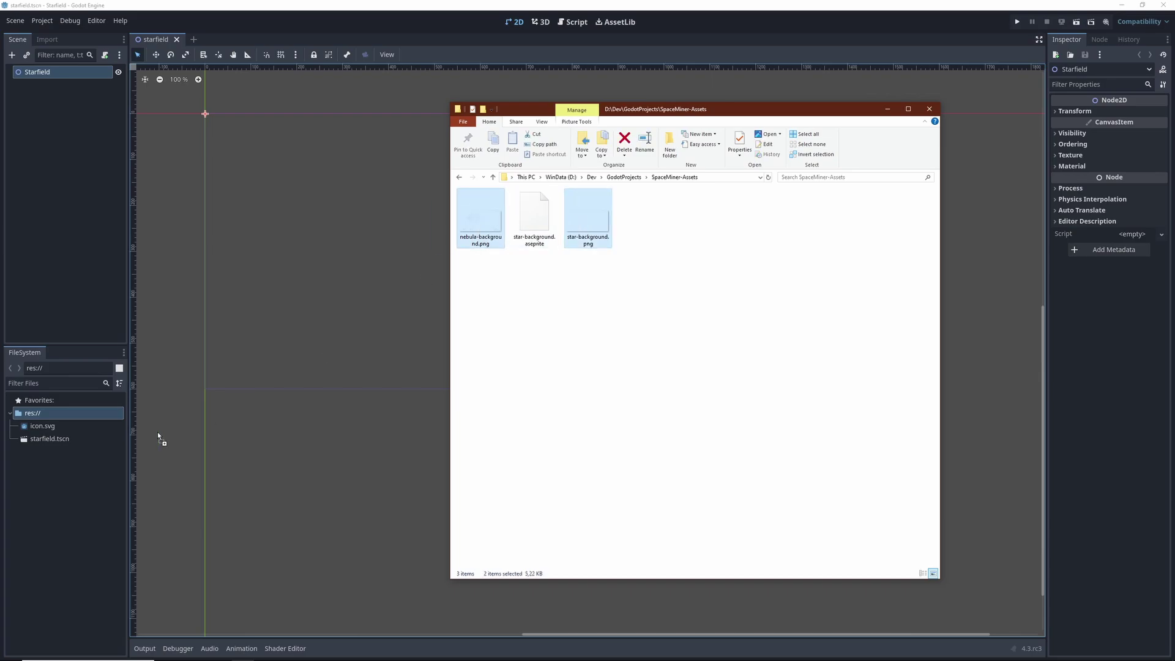
left_click_drag(52, 519, 53, 517)
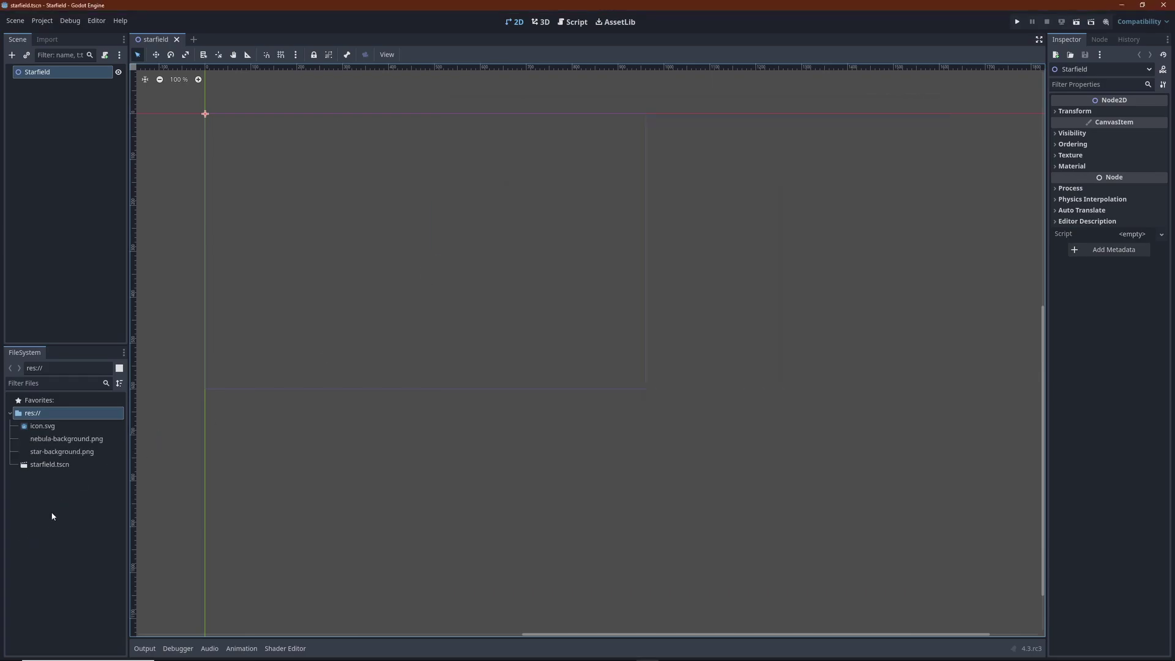
Create a textures folder and move both background PNGs into it.
right_click(52, 508)
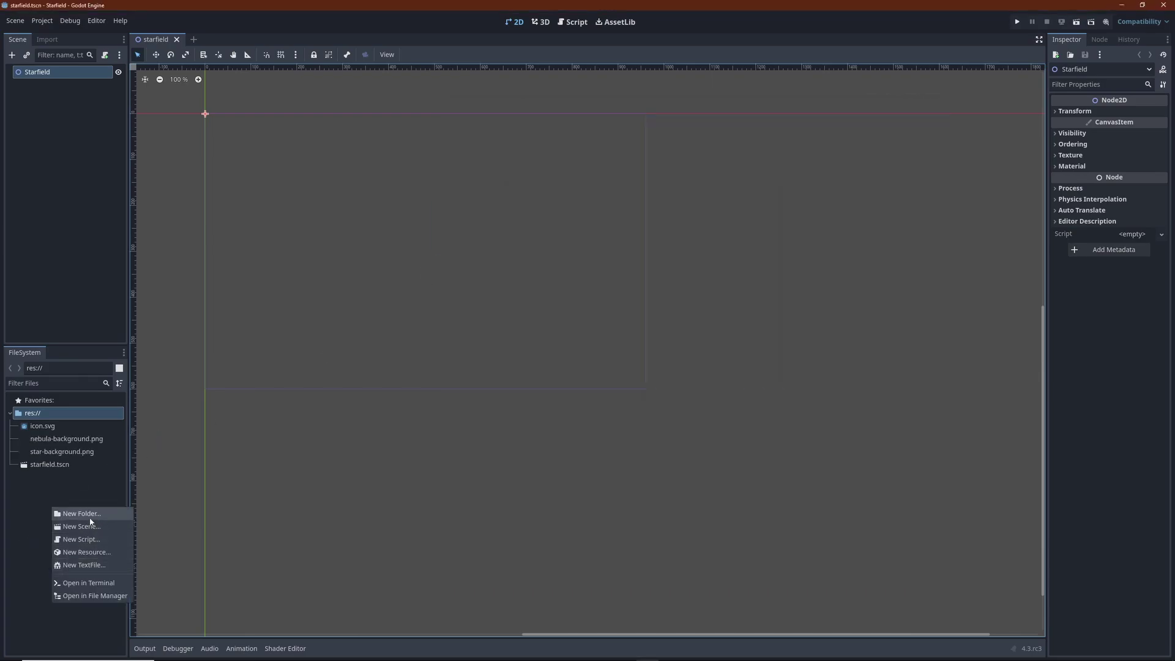
left_click(81, 514)
type("textures")
key("Return")
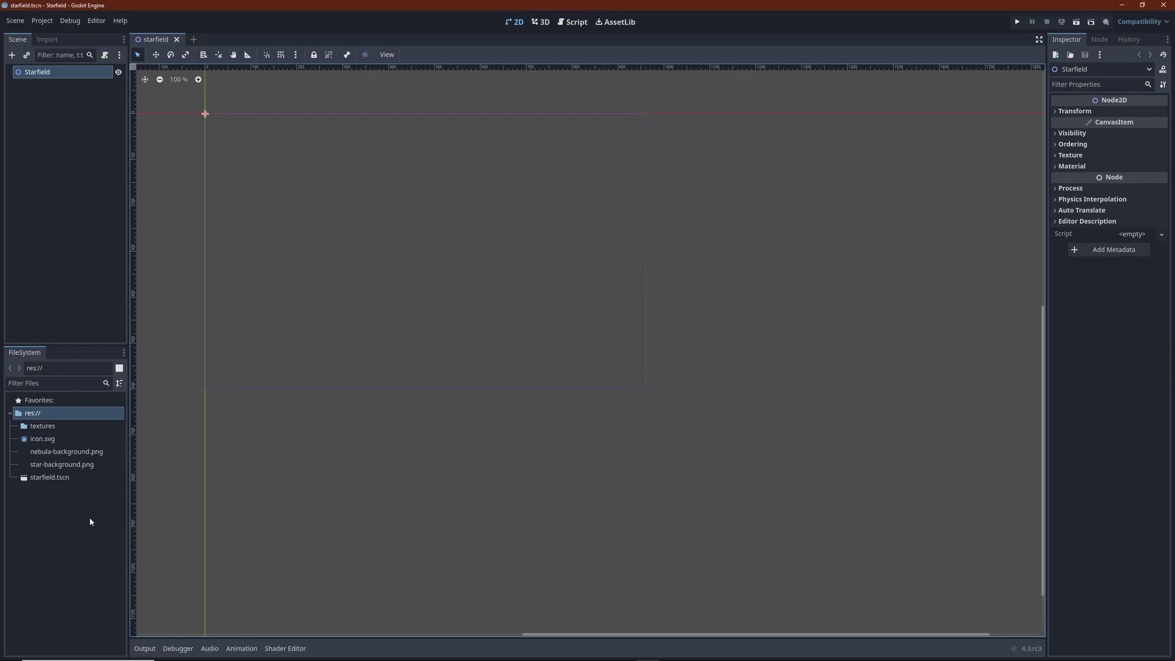
left_click(87, 451)
left_click(75, 460, "shift")
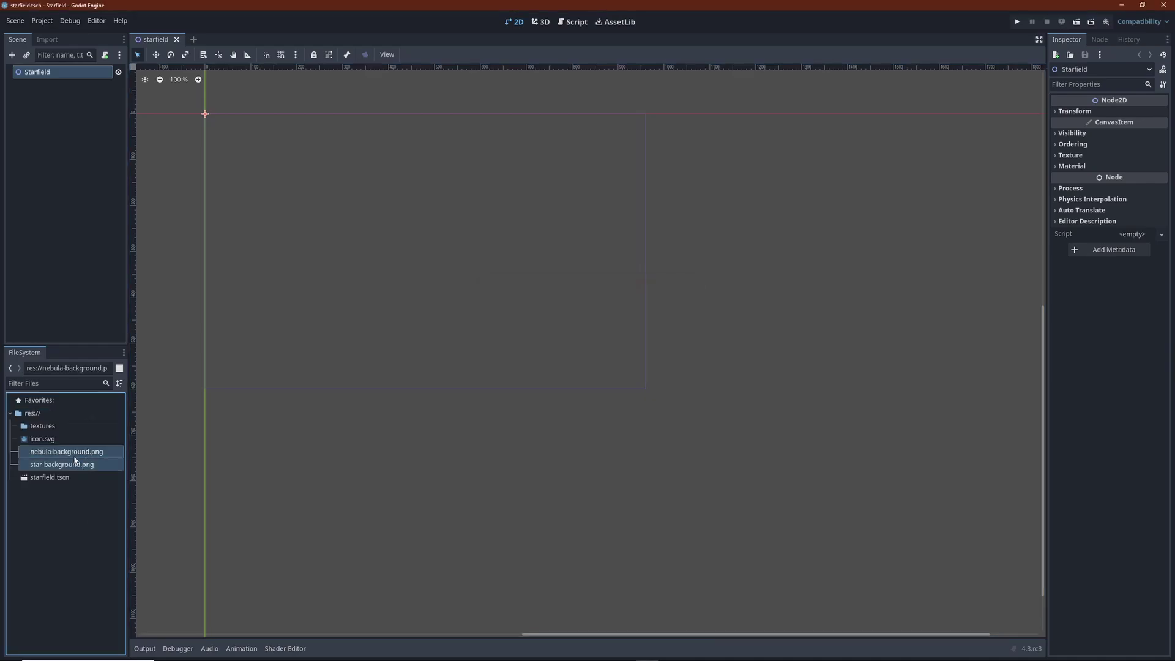
left_click_drag(74, 460, 38, 427)
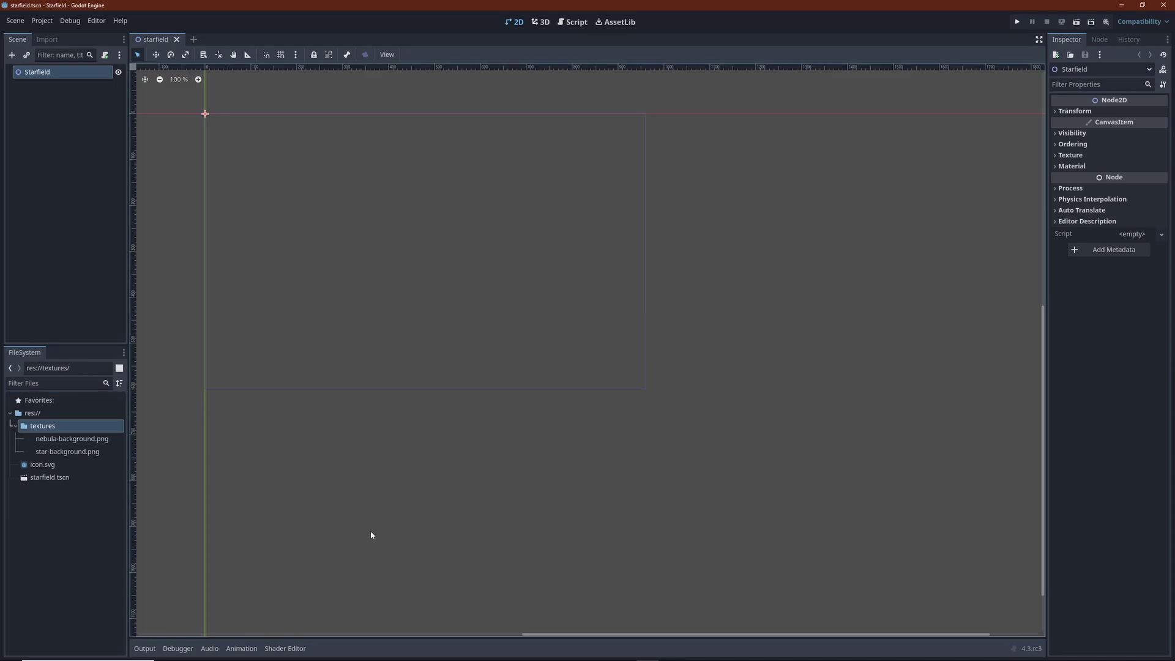
Add a ParallaxBackground child under Starfield.
right_click(61, 75)
left_click(72, 83)
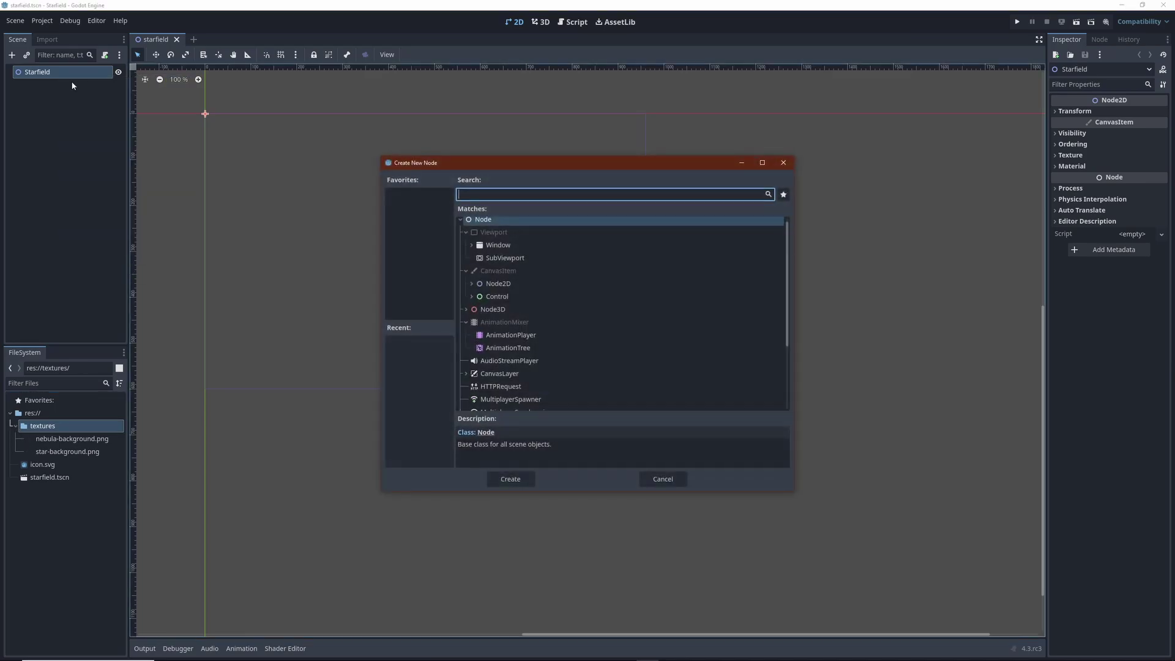
type("parall")
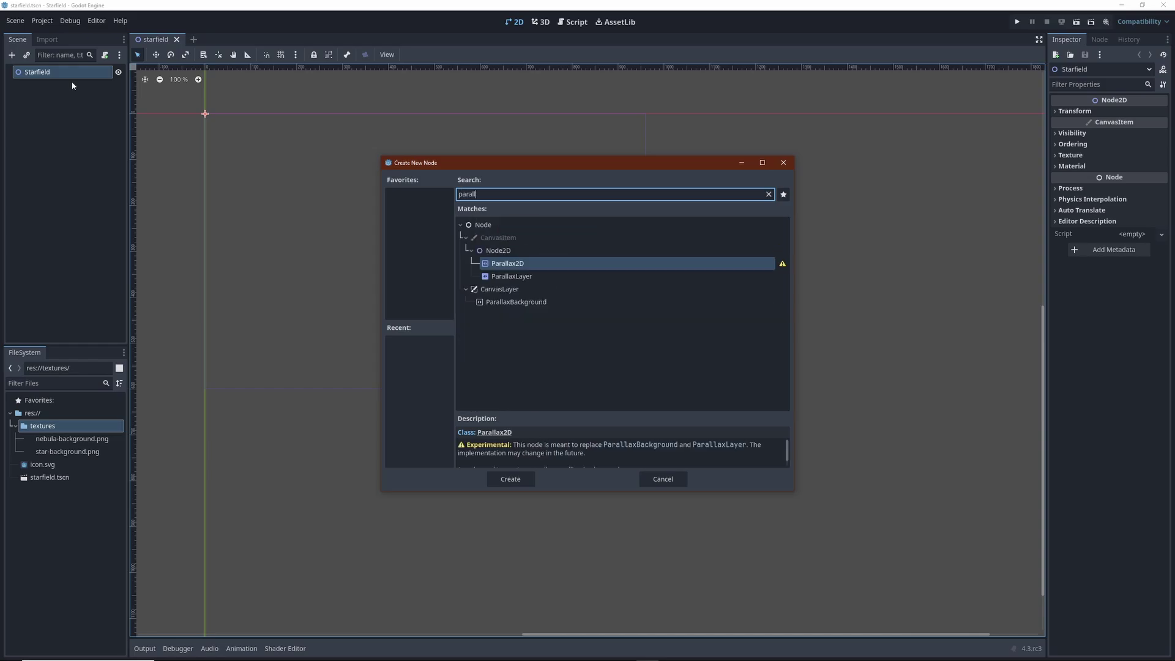
left_click(507, 302)
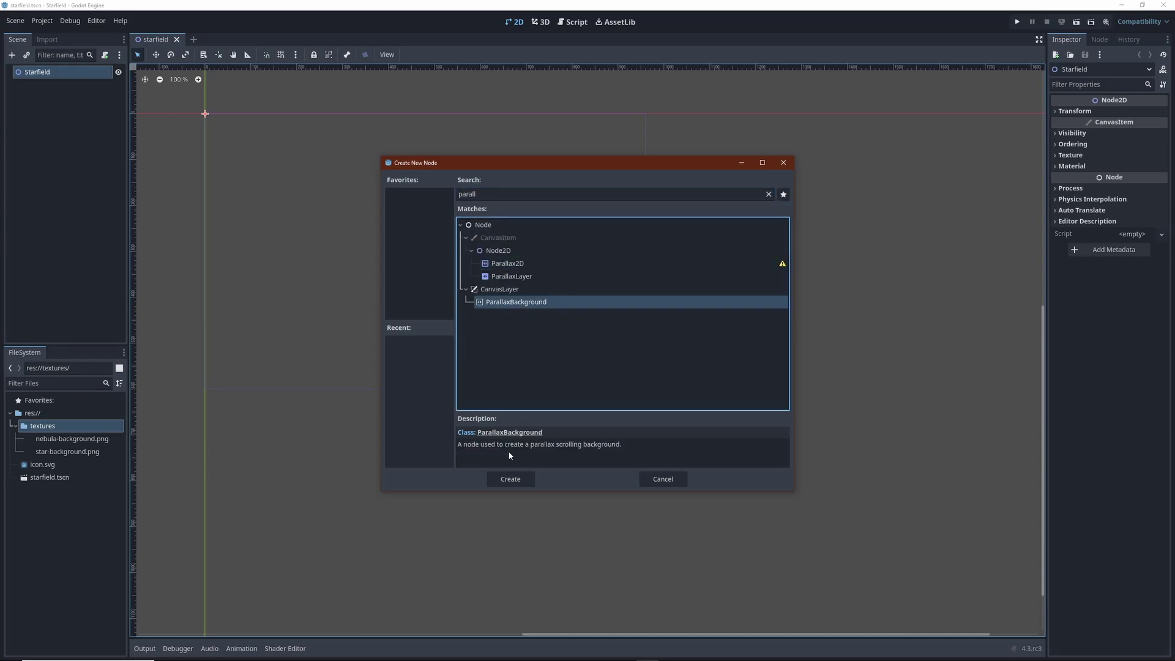
left_click(511, 479)
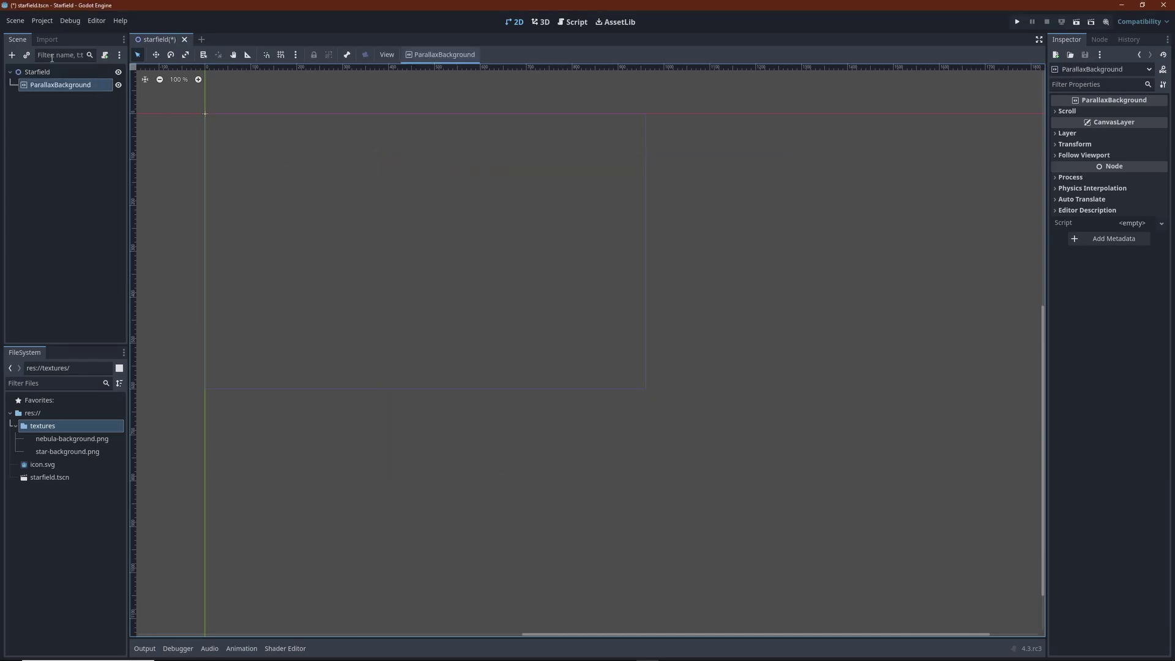
Add a ParallaxLayer child under ParallaxBackground.
right_click(57, 90)
left_click(73, 93)
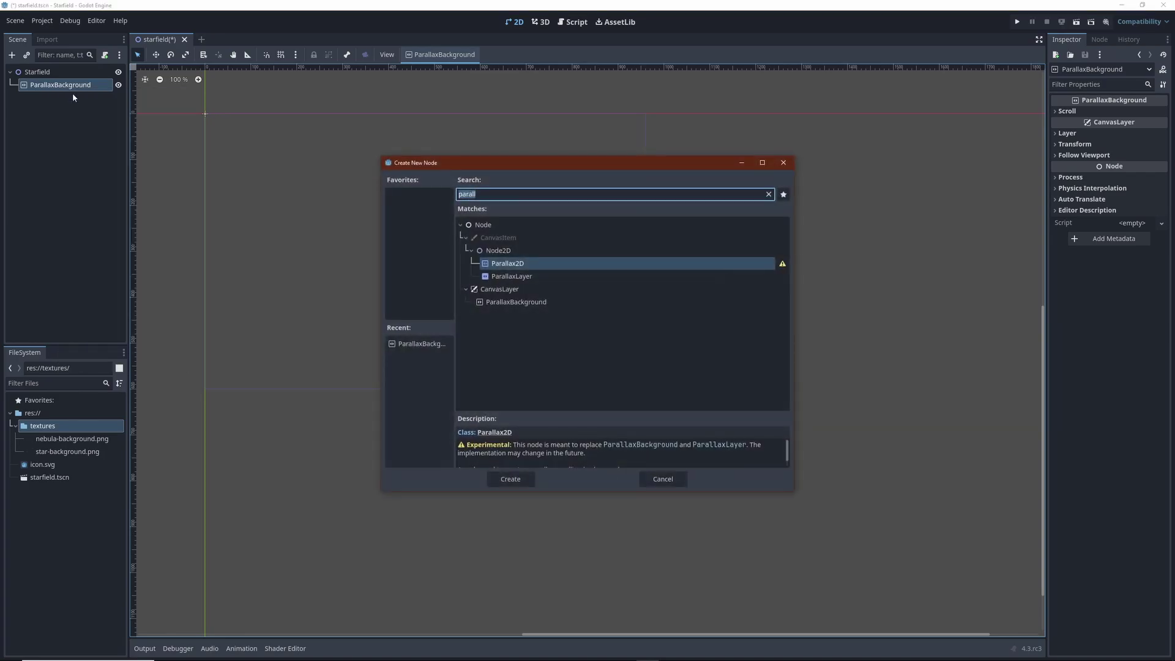
left_click(496, 277)
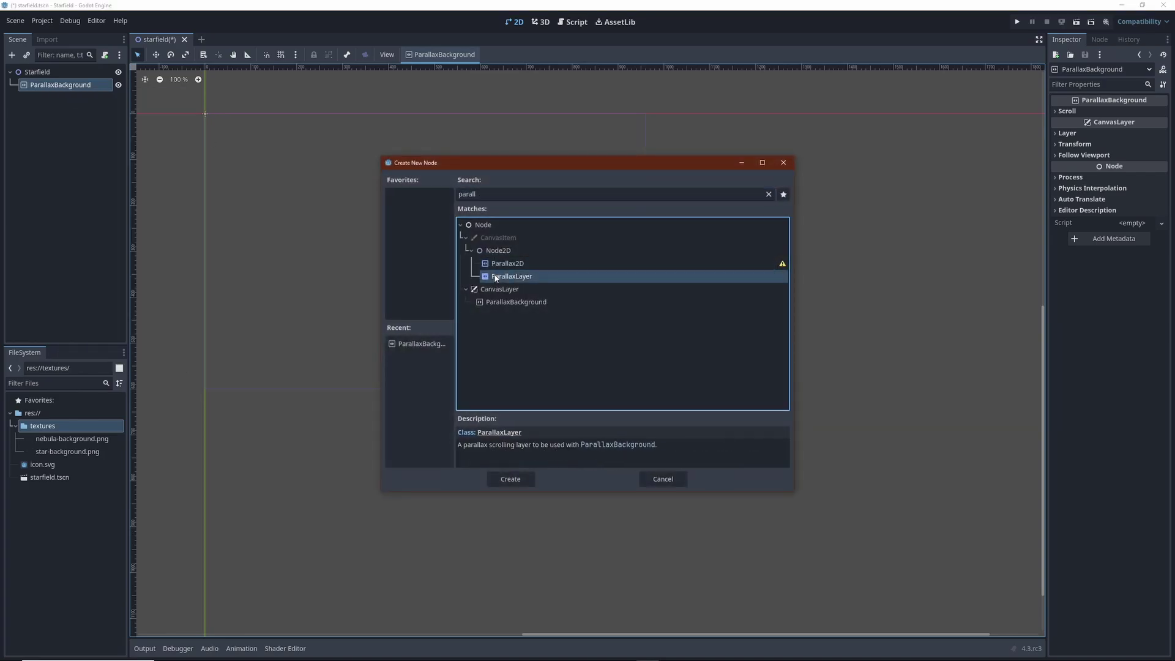
left_click(511, 479)
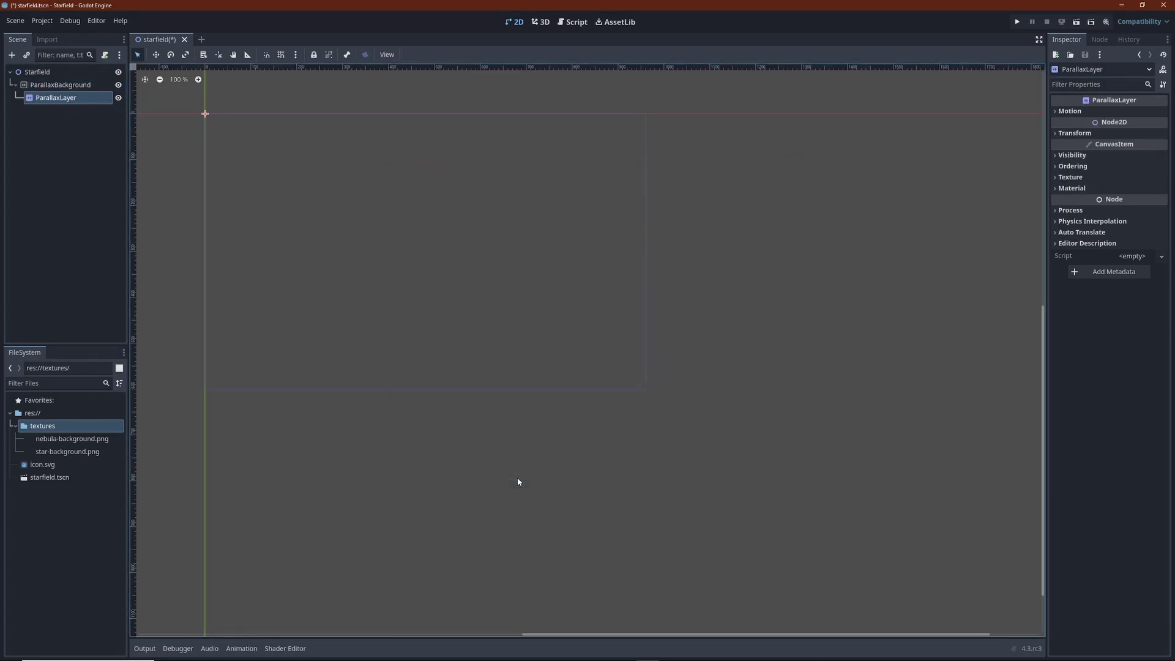
Add a Sprite2D under ParallaxLayer and give it the star-background.png texture.
right_click(90, 100)
left_click(100, 106)
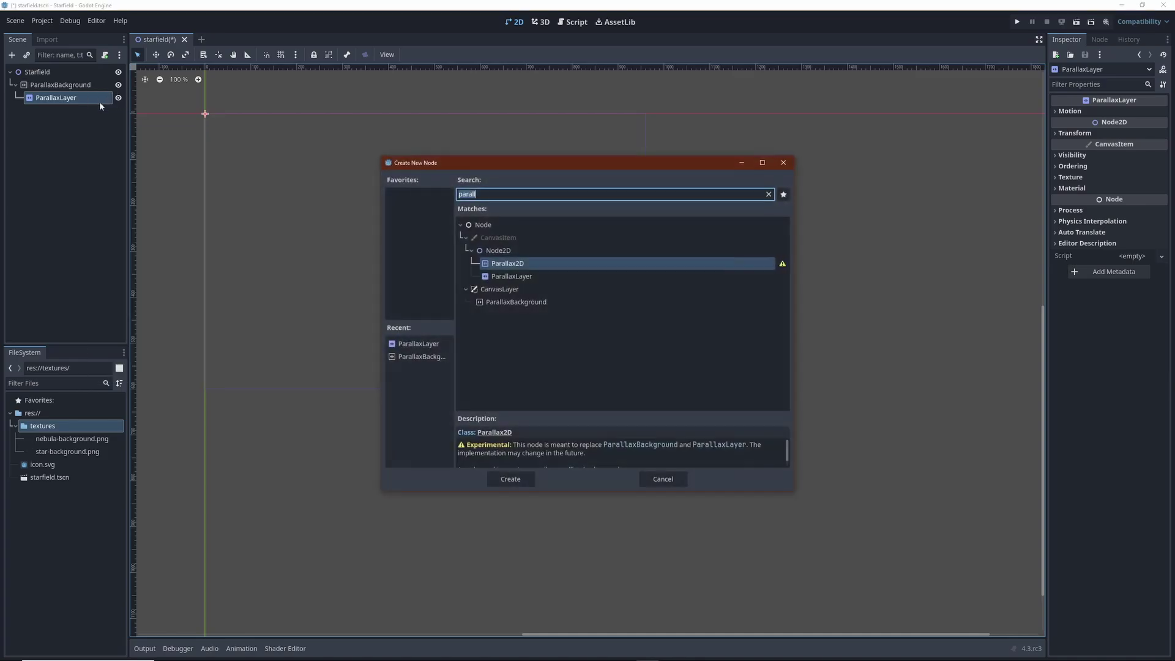
type("sprite")
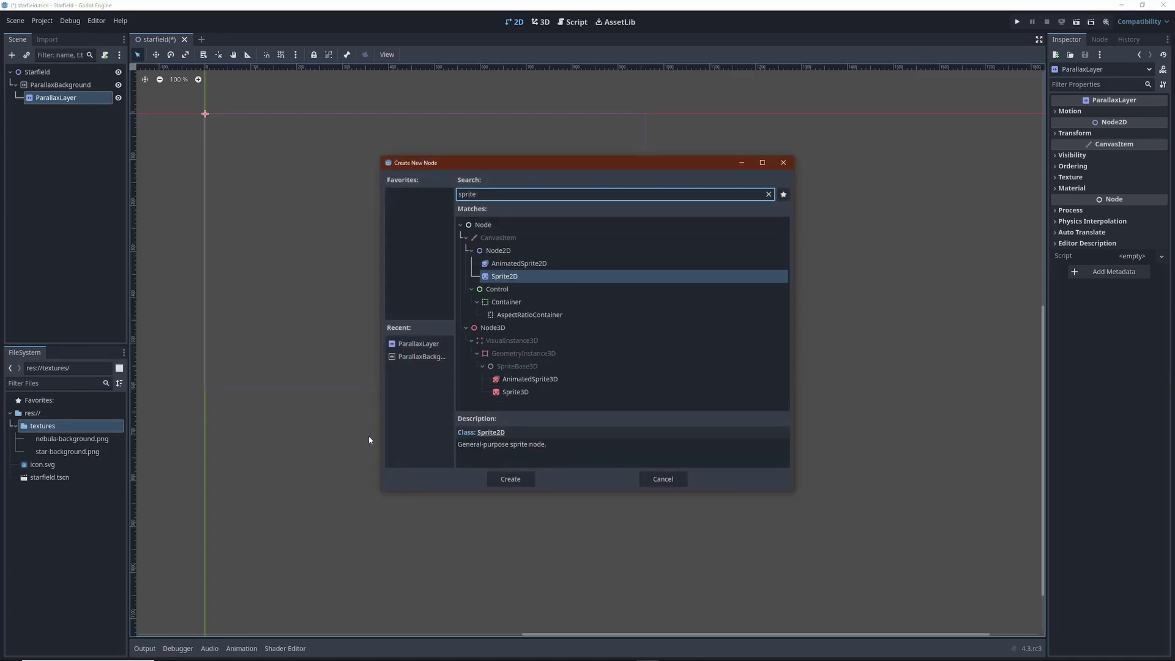
left_click(499, 480)
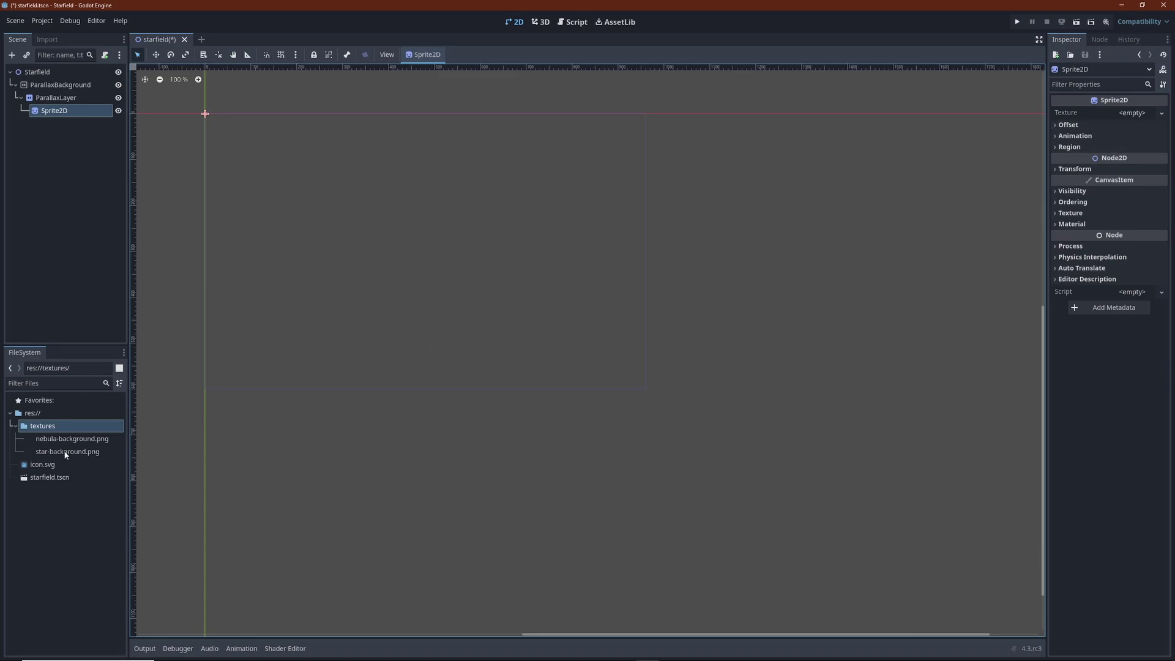
left_click_drag(66, 454, 1132, 113)
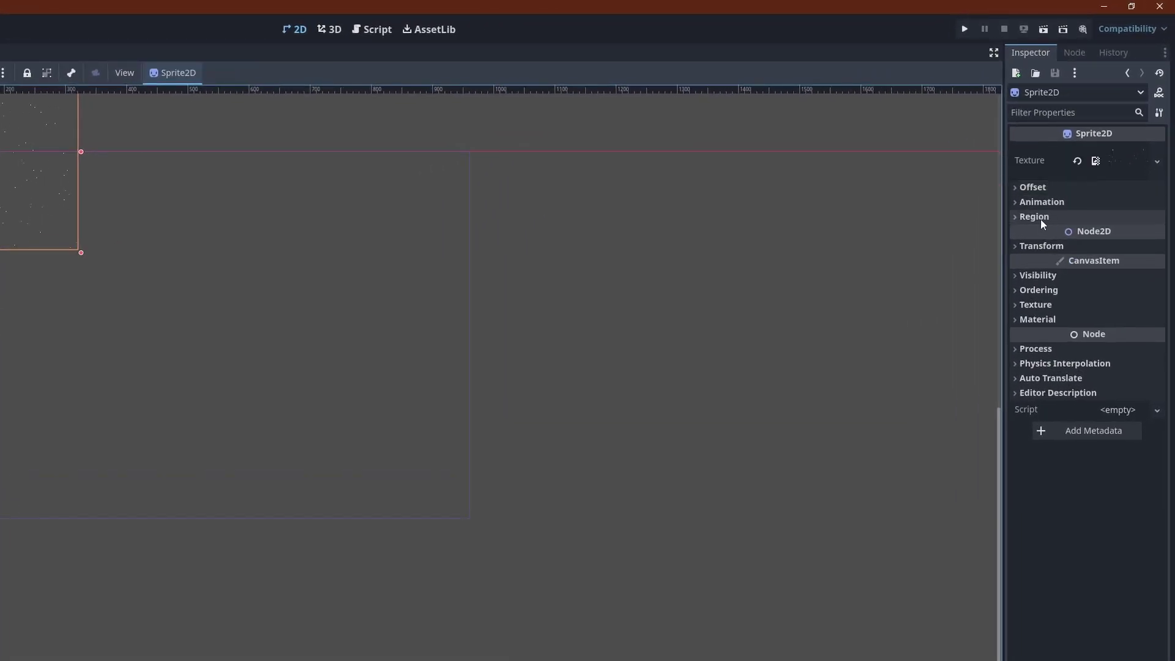
Uncheck the sprite's Offset > Centered and set its scale to 2.
left_click(1013, 188)
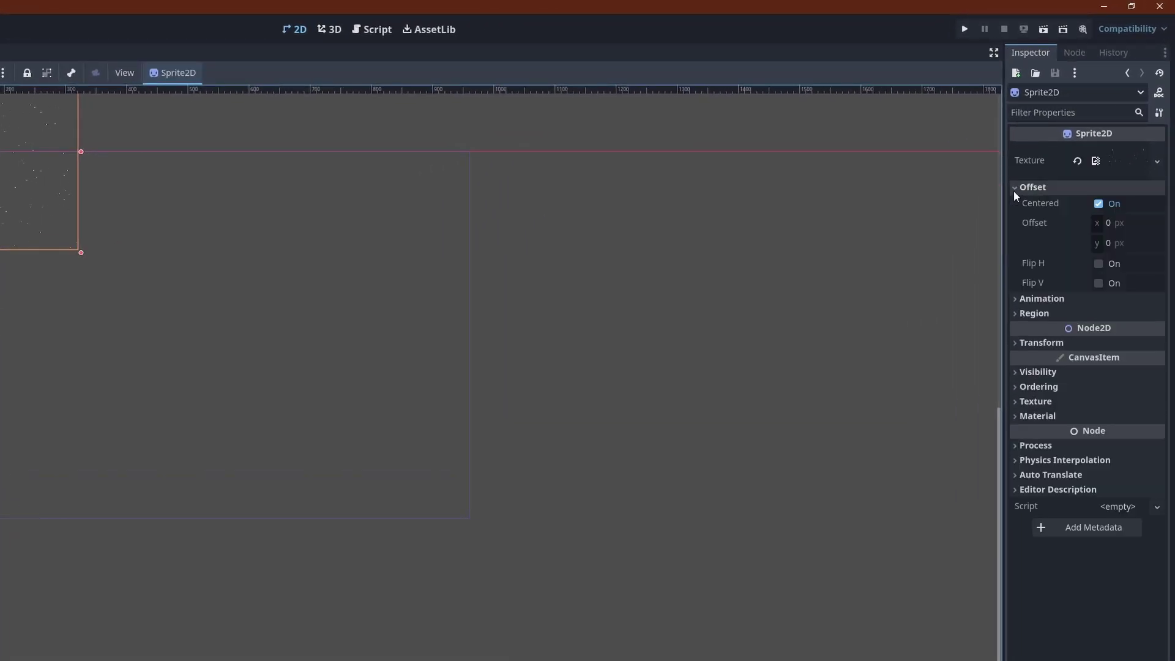
left_click(1099, 205)
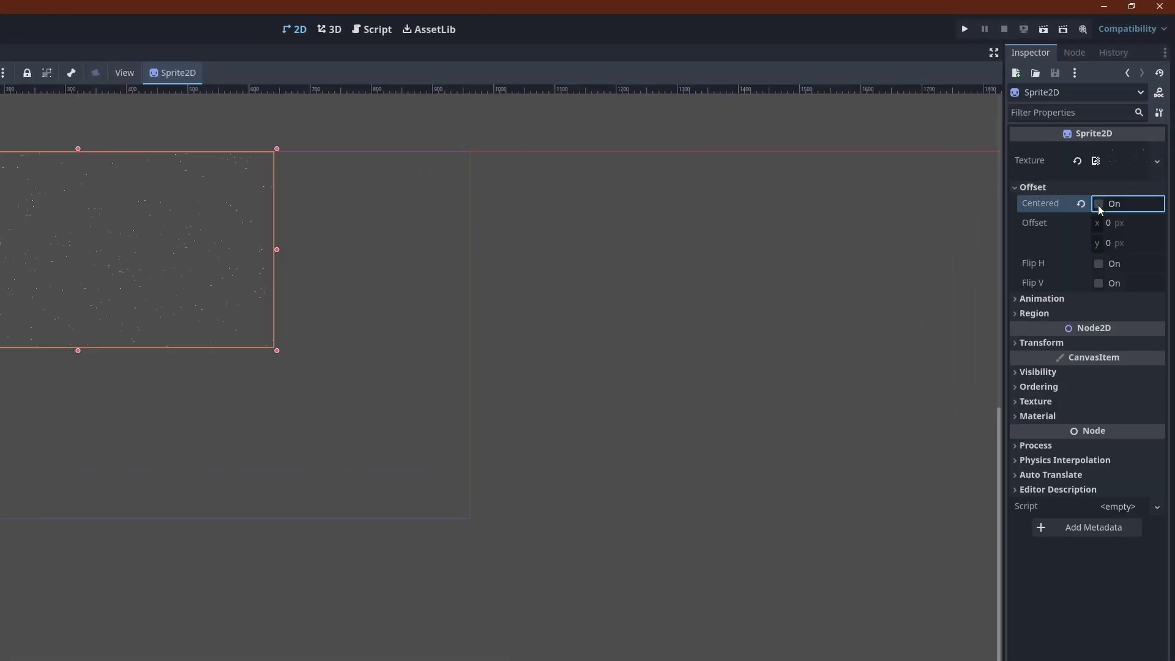
left_click(1018, 342)
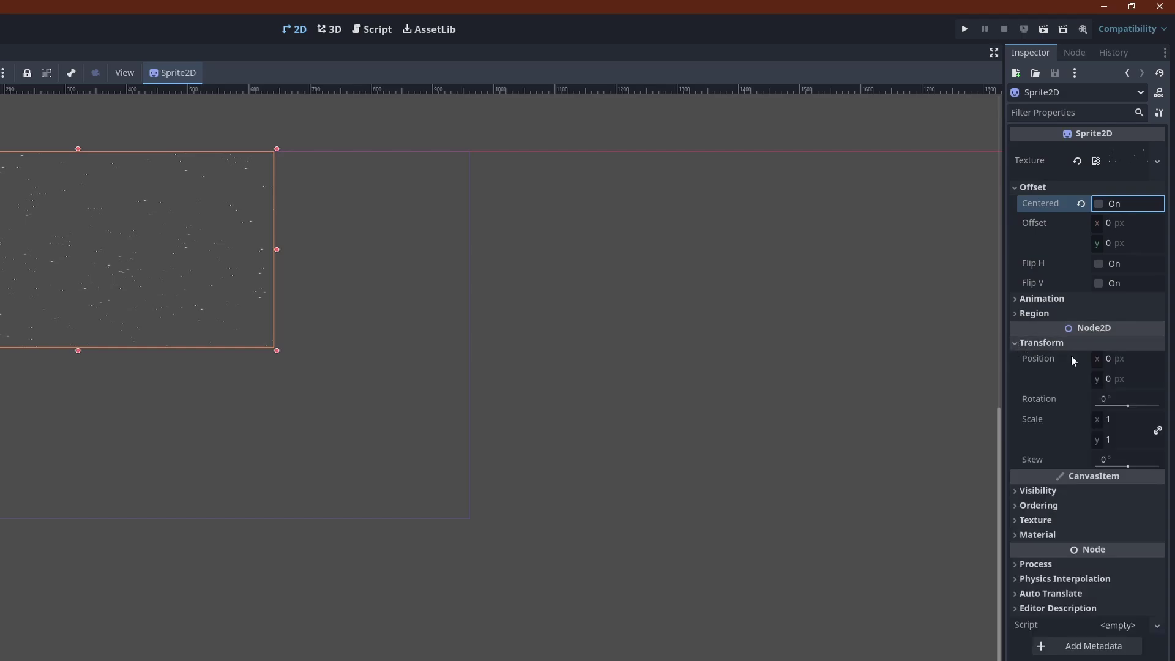
left_click(1112, 419)
type("2")
key("Tab")
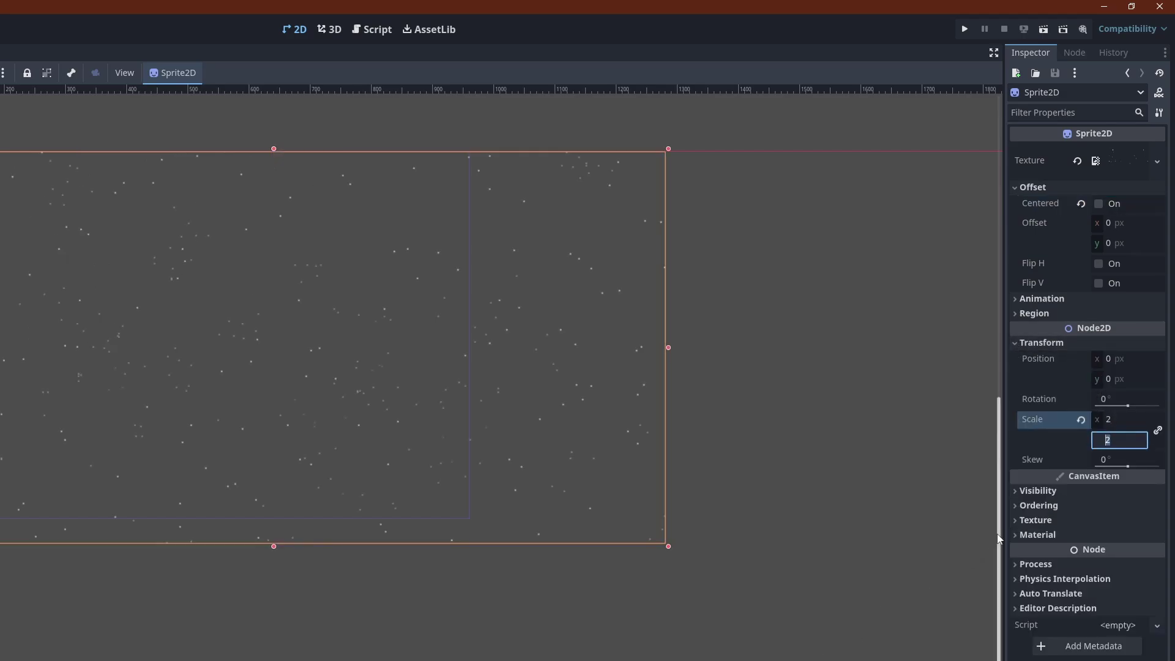
Set the sprite's CanvasItem texture filter to Nearest.
left_click(1013, 519)
left_click(1099, 538)
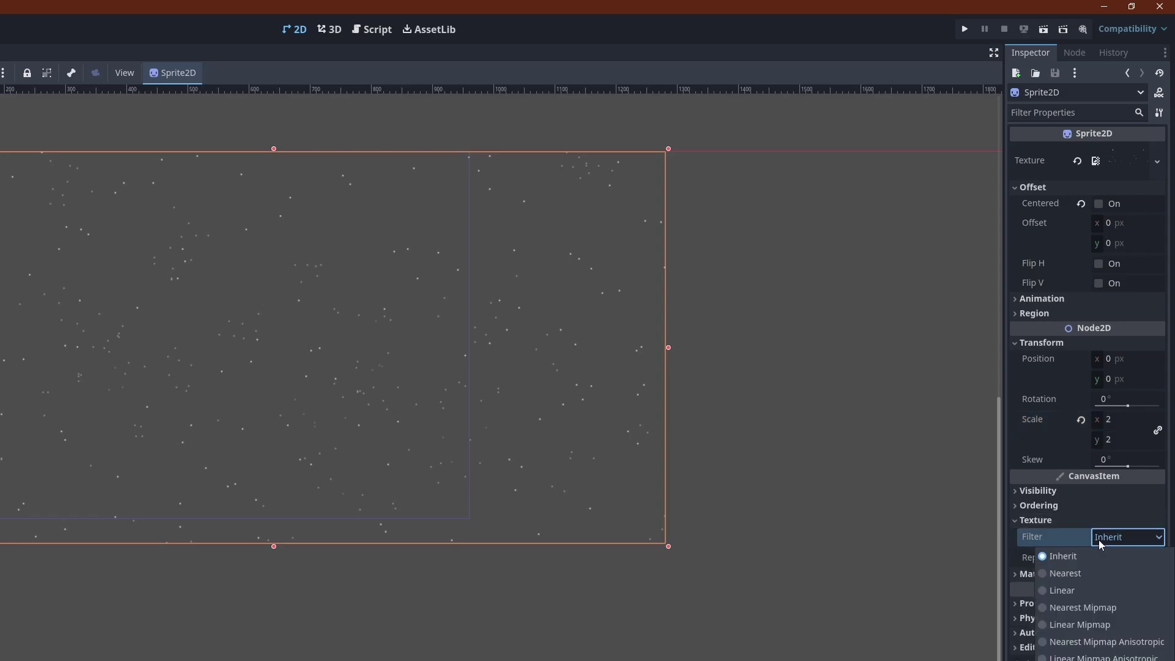
left_click(1070, 574)
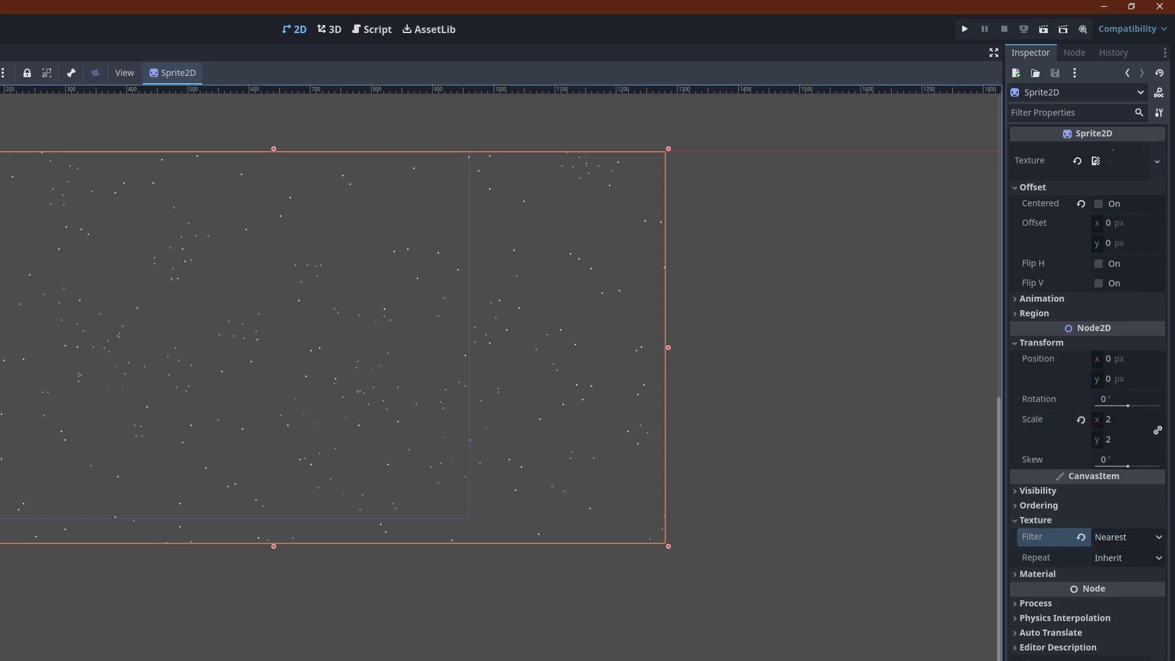
left_click(72, 86)
Add a black ColorRect under ParallaxBackground.
right_click(72, 86)
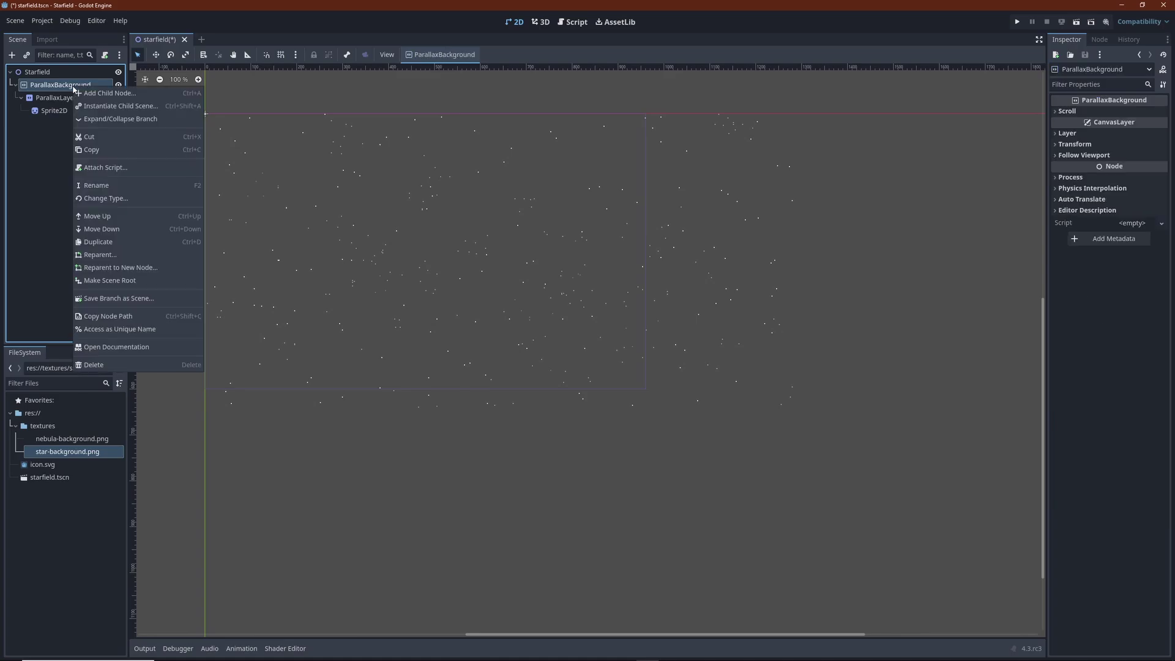
left_click(80, 93)
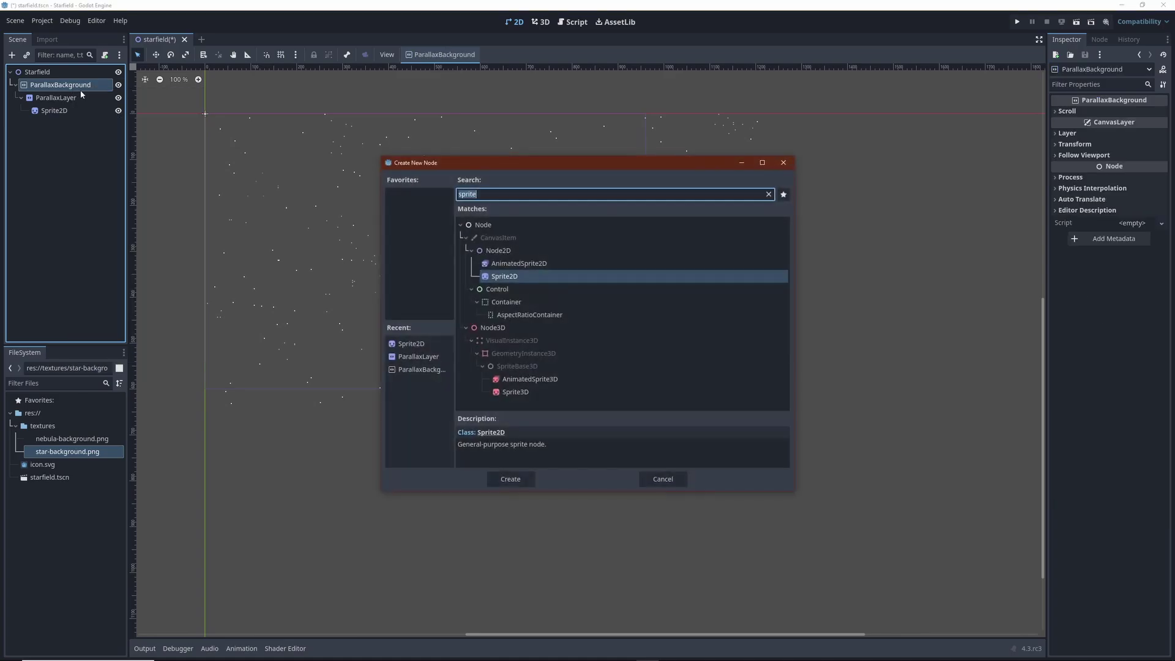
type("colo")
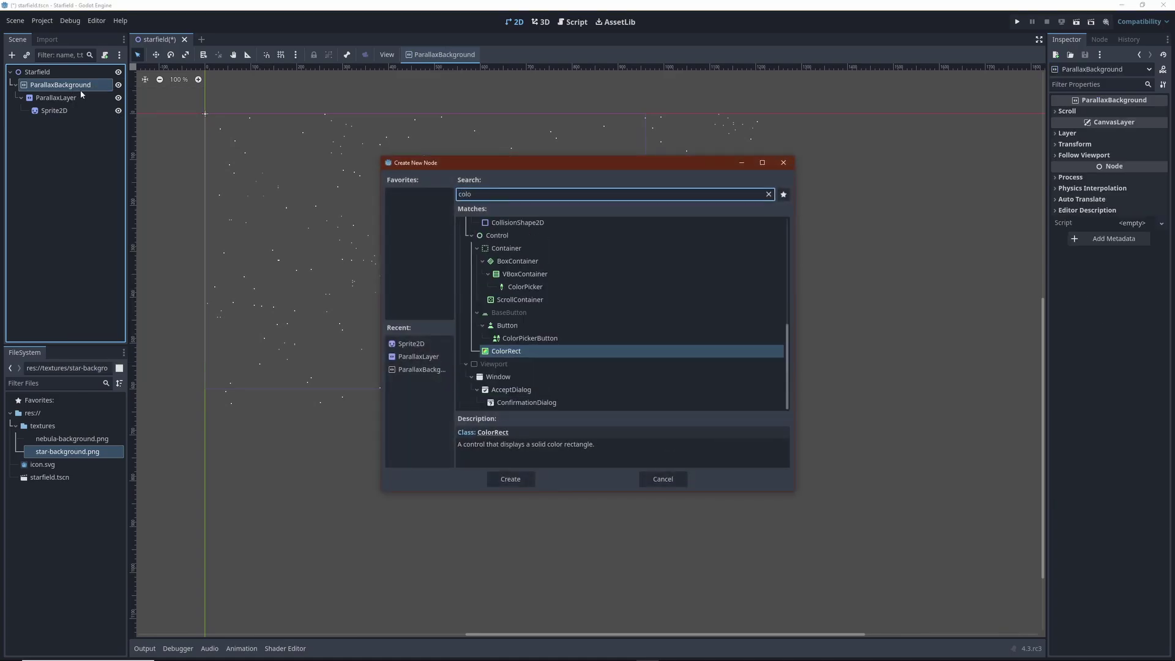
left_click(528, 479)
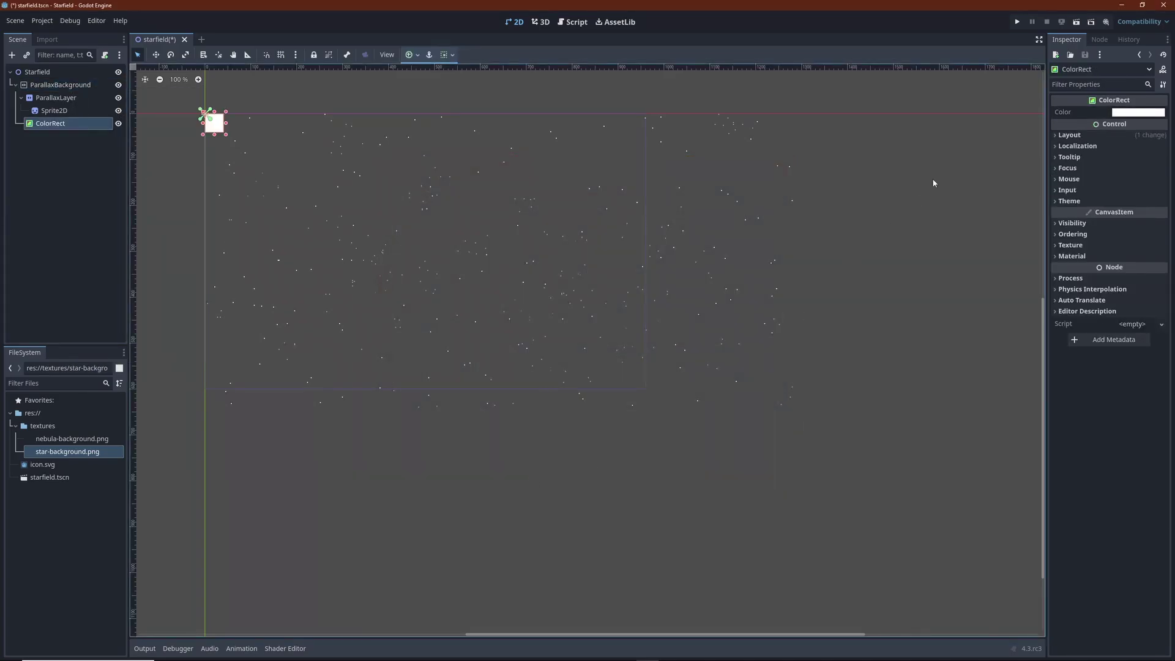
left_click(1143, 115)
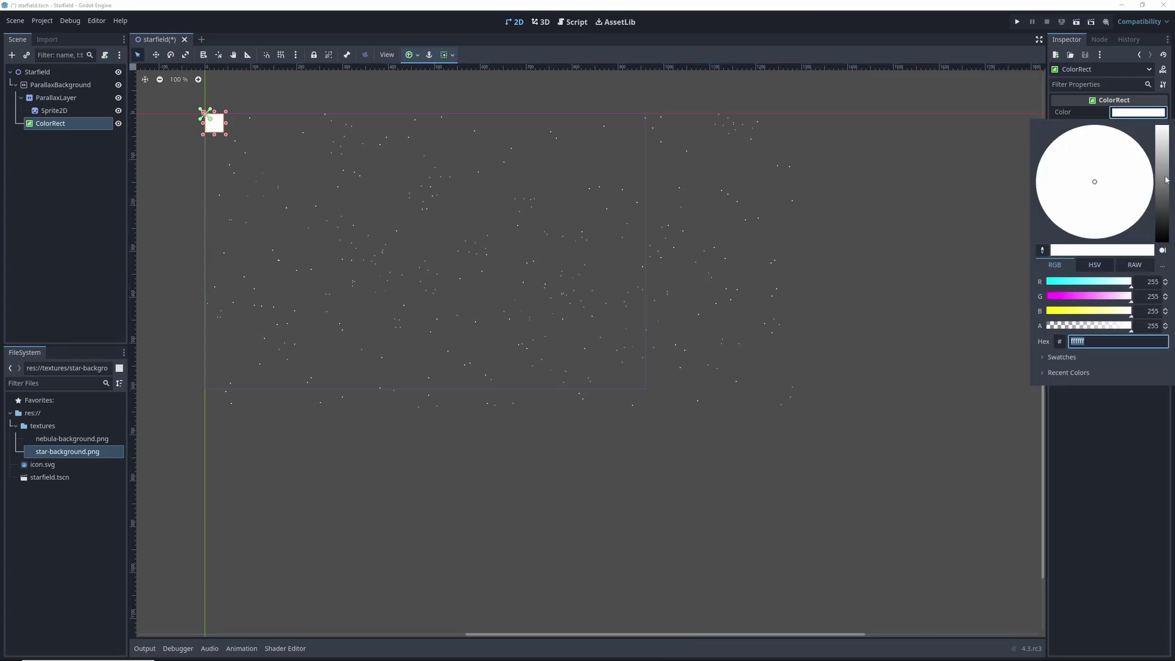
left_click_drag(1166, 179, 1166, 261)
left_click(1121, 400)
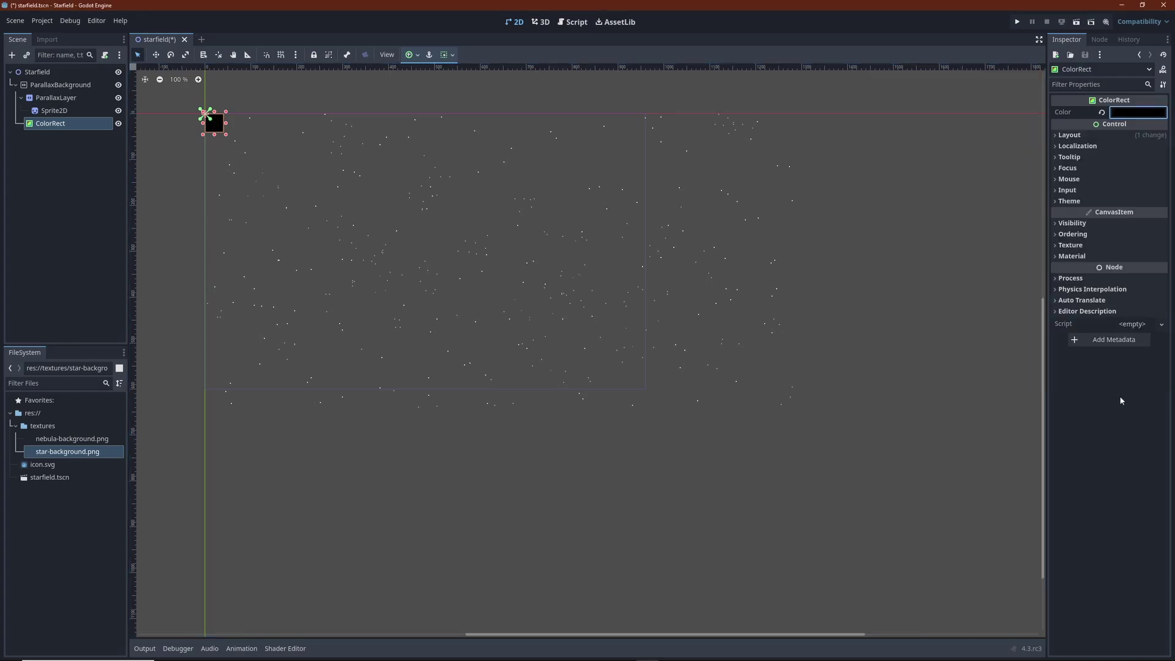
Make the ColorRect full rect and move it above ParallaxLayer.
left_click(411, 55)
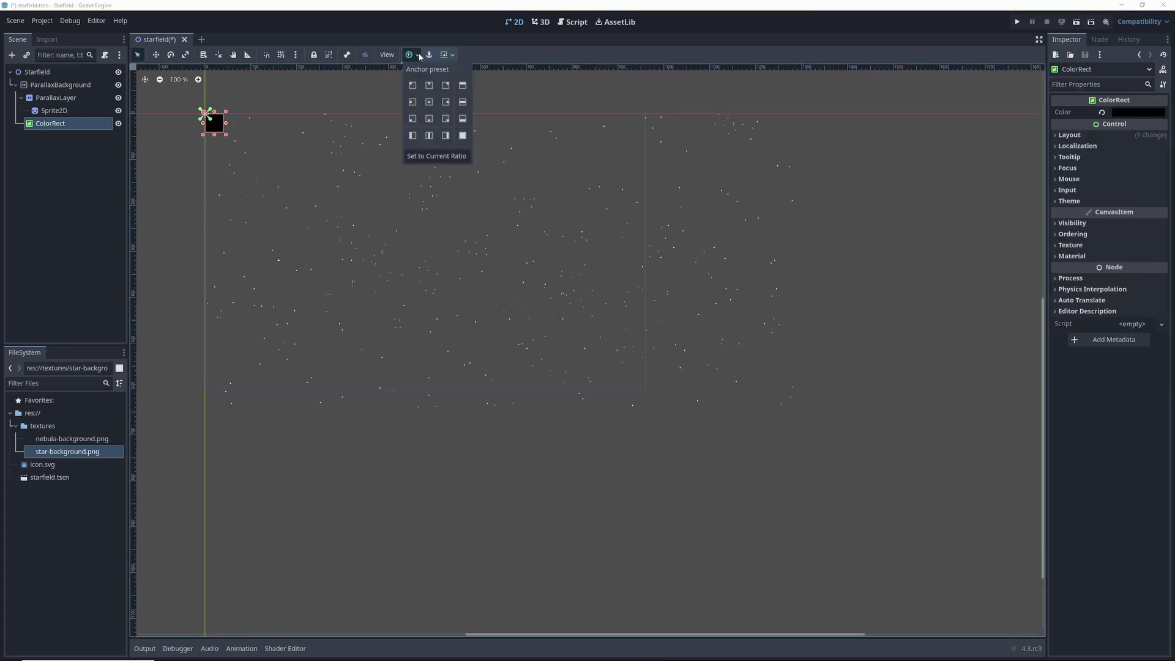
left_click(462, 135)
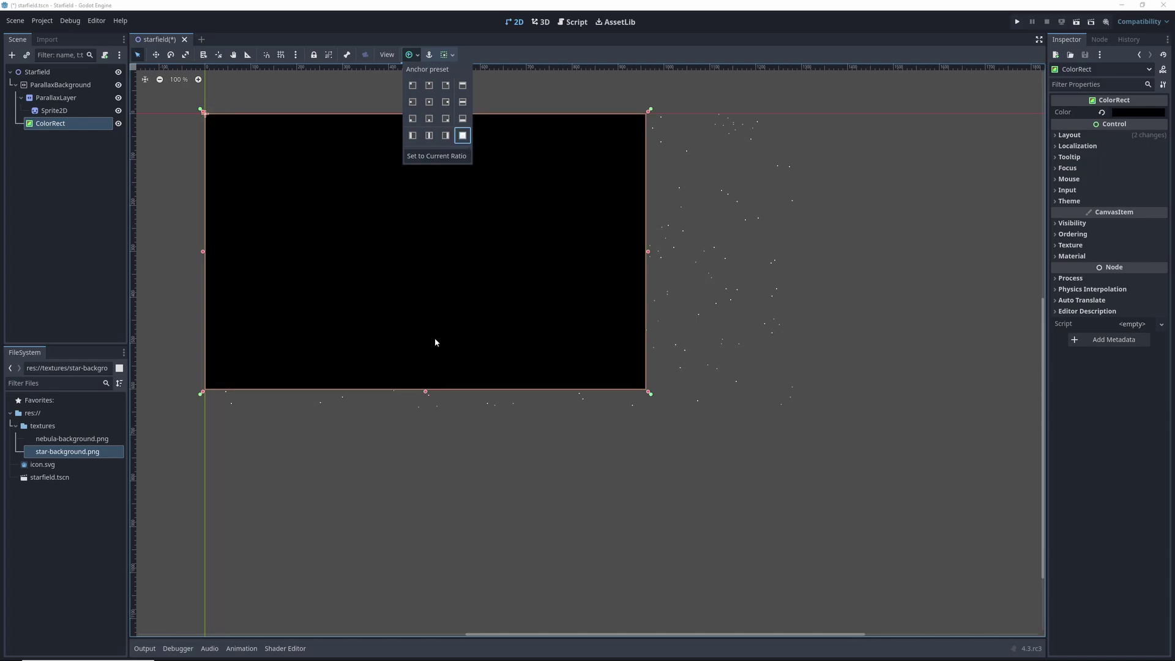
left_click(61, 126)
left_click(61, 128)
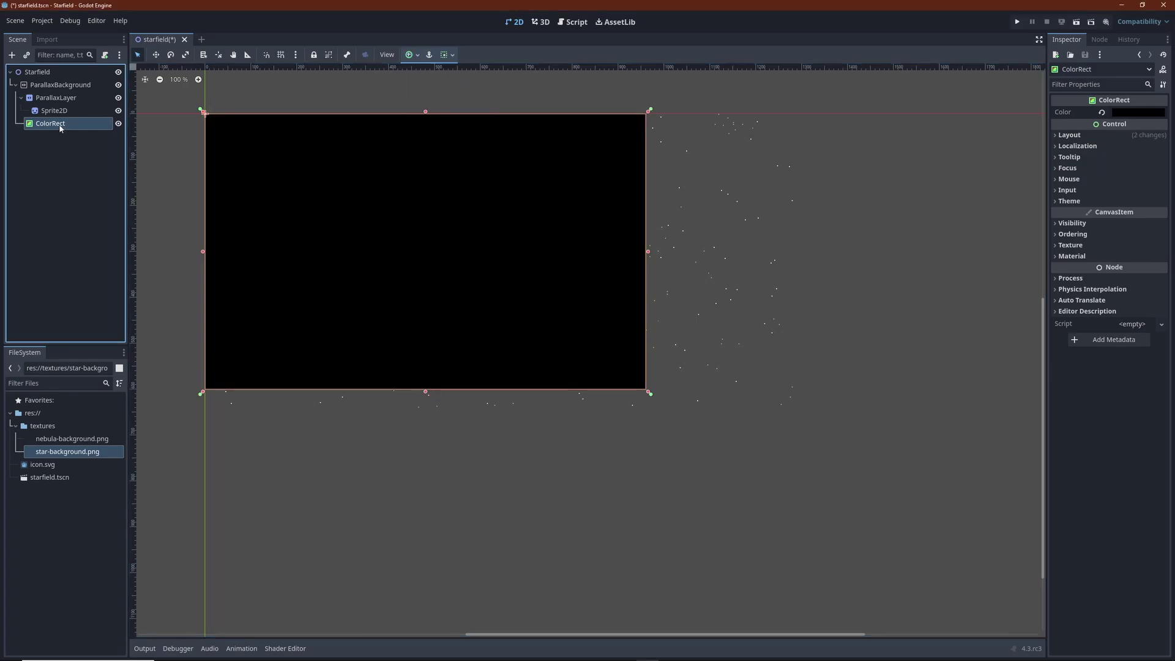
left_click_drag(61, 129, 52, 95)
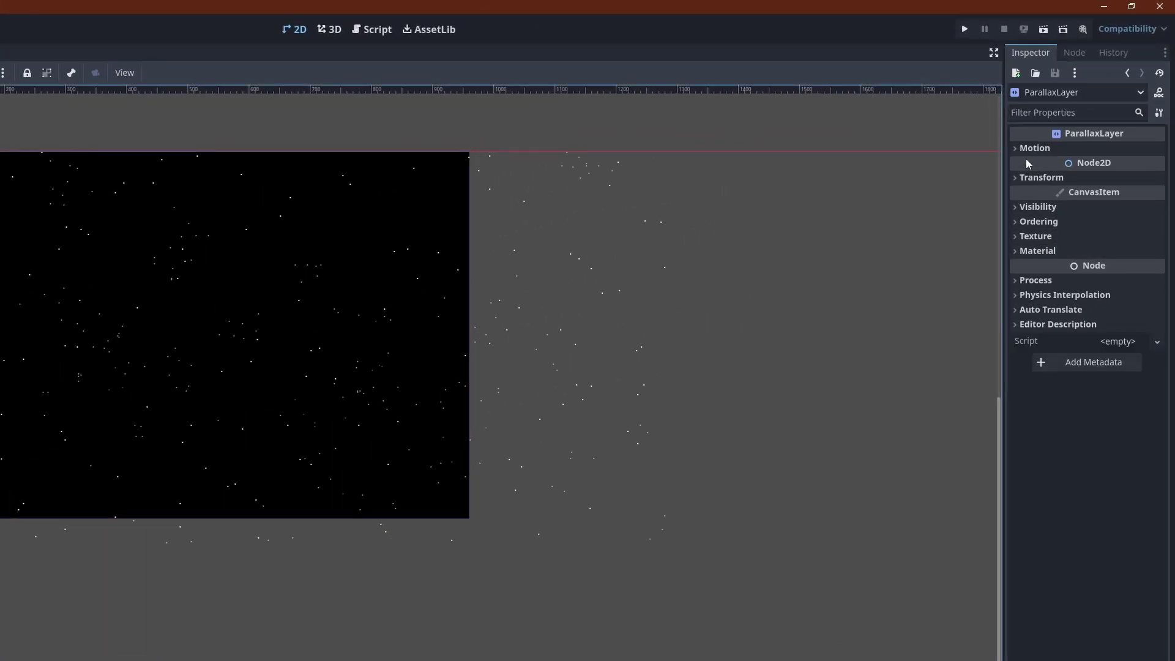
Set the ParallaxLayer's Motion Mirroring x to 1280.
left_click(1013, 149)
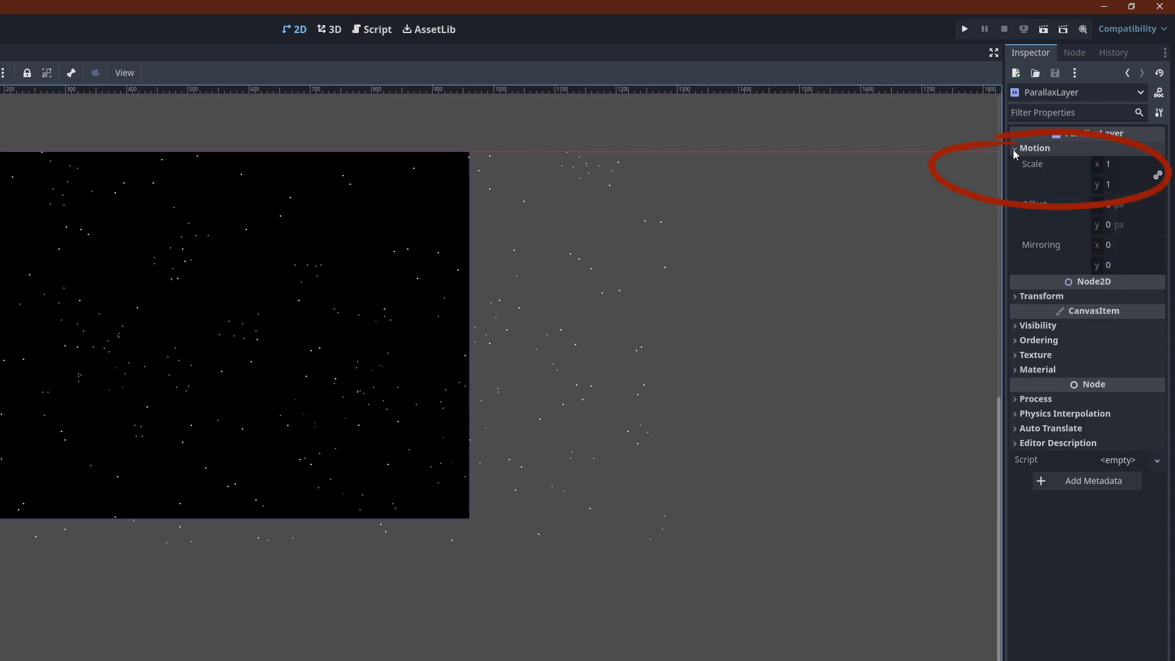
left_click(1109, 246)
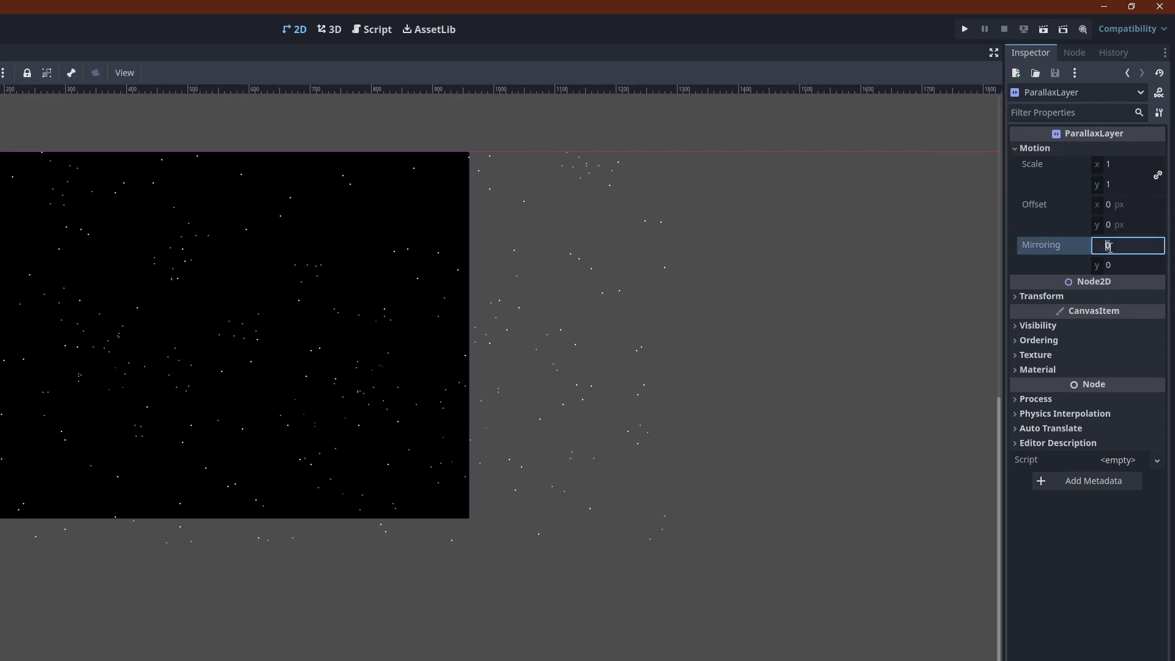
type("1280")
key("Return")
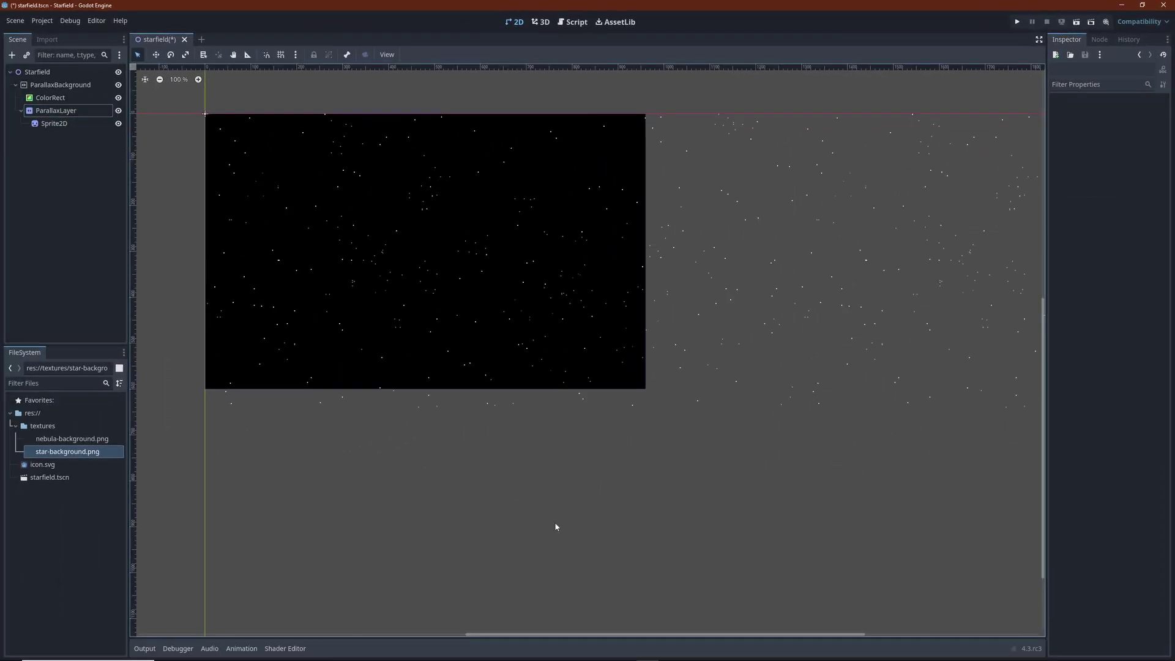
Test-run the project with starfield set as the main scene, then close the game.
key("F5")
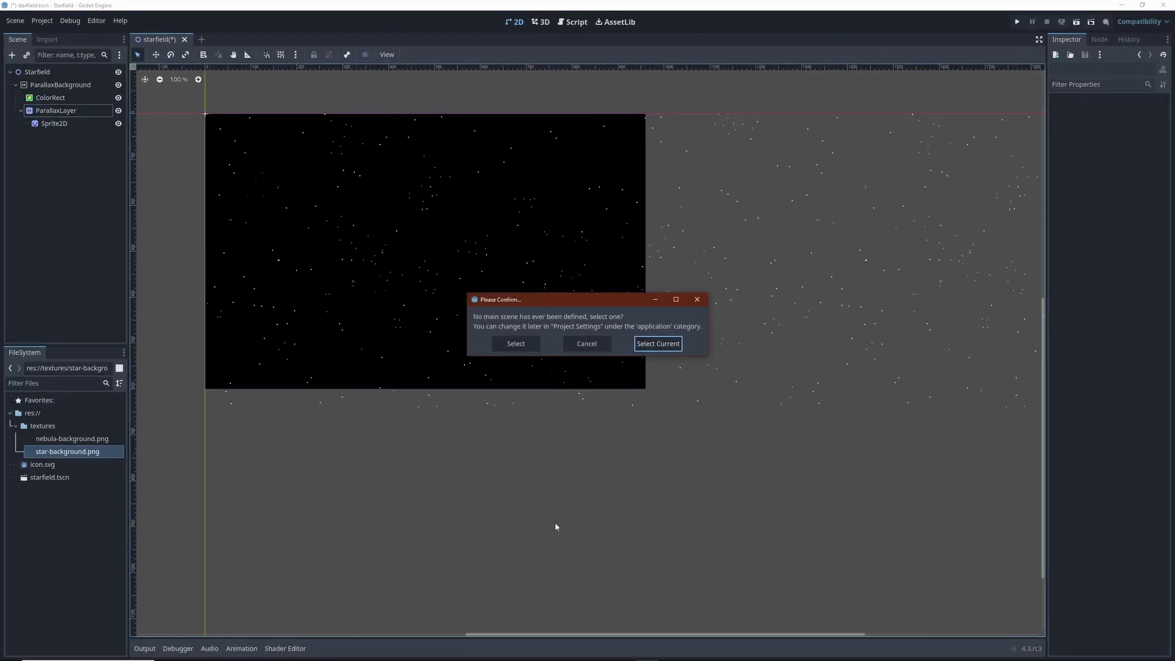
left_click(656, 343)
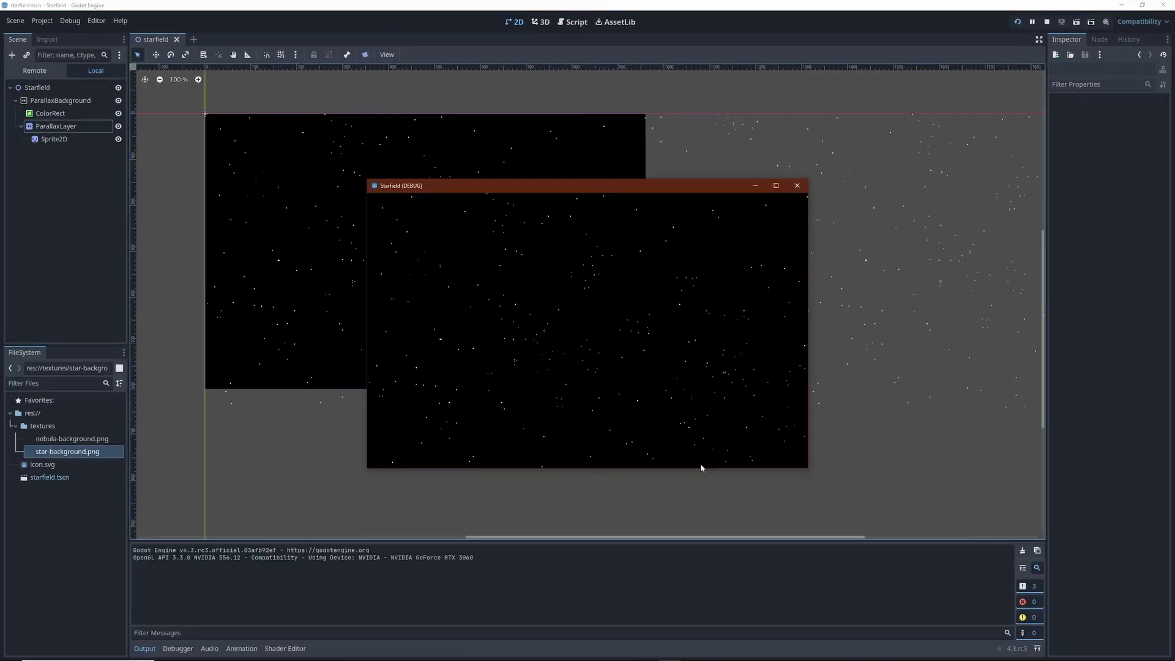
left_click(798, 186)
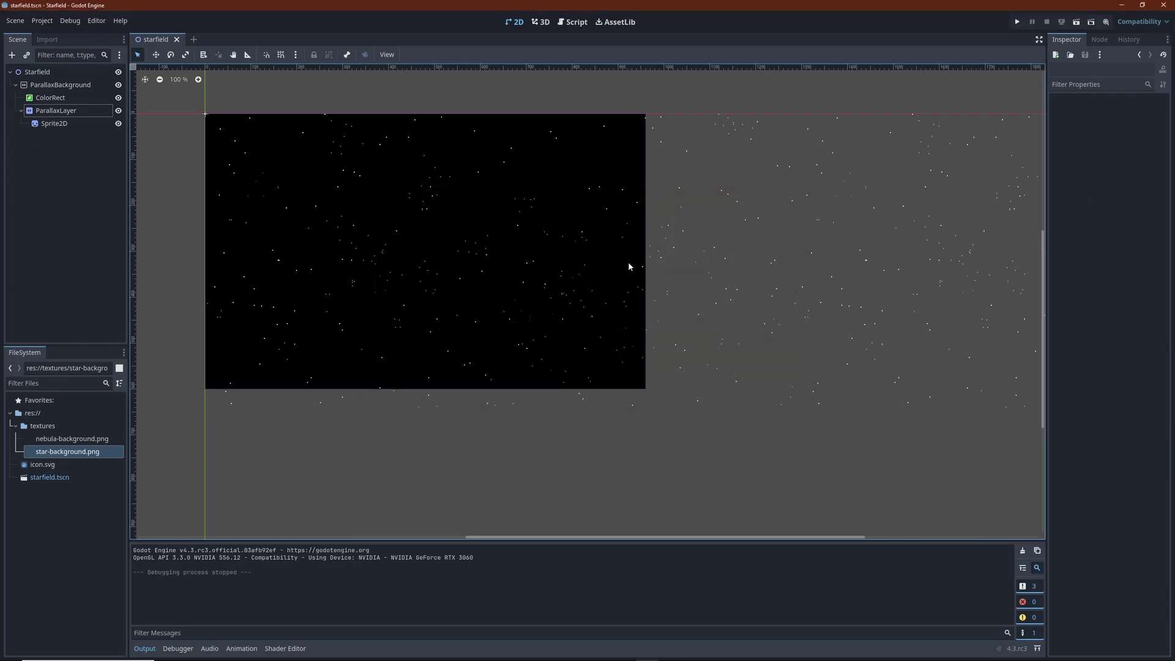
Attach a new starfield.gd script to the Starfield root node.
left_click(41, 72)
right_click(42, 72)
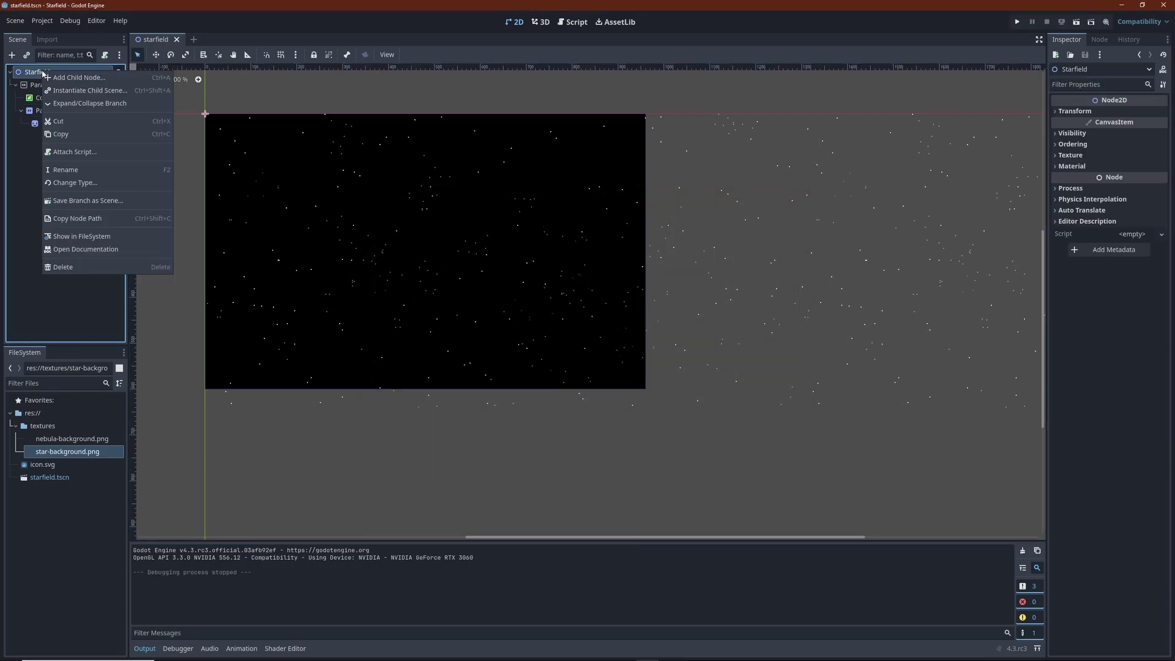
left_click(70, 152)
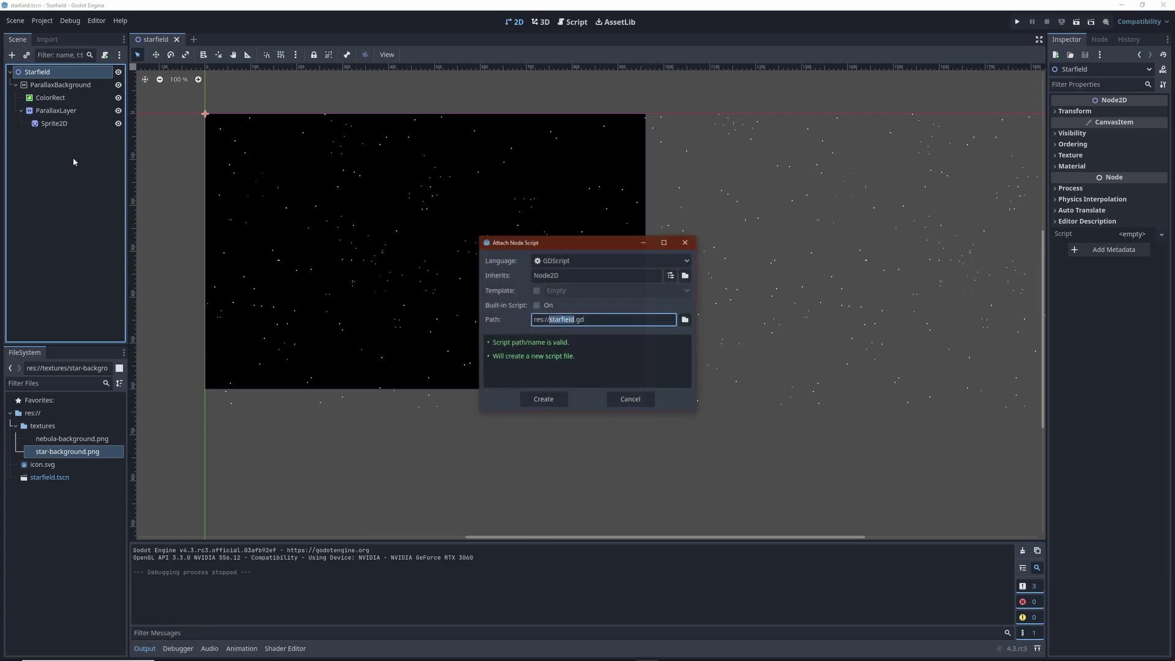
left_click(543, 399)
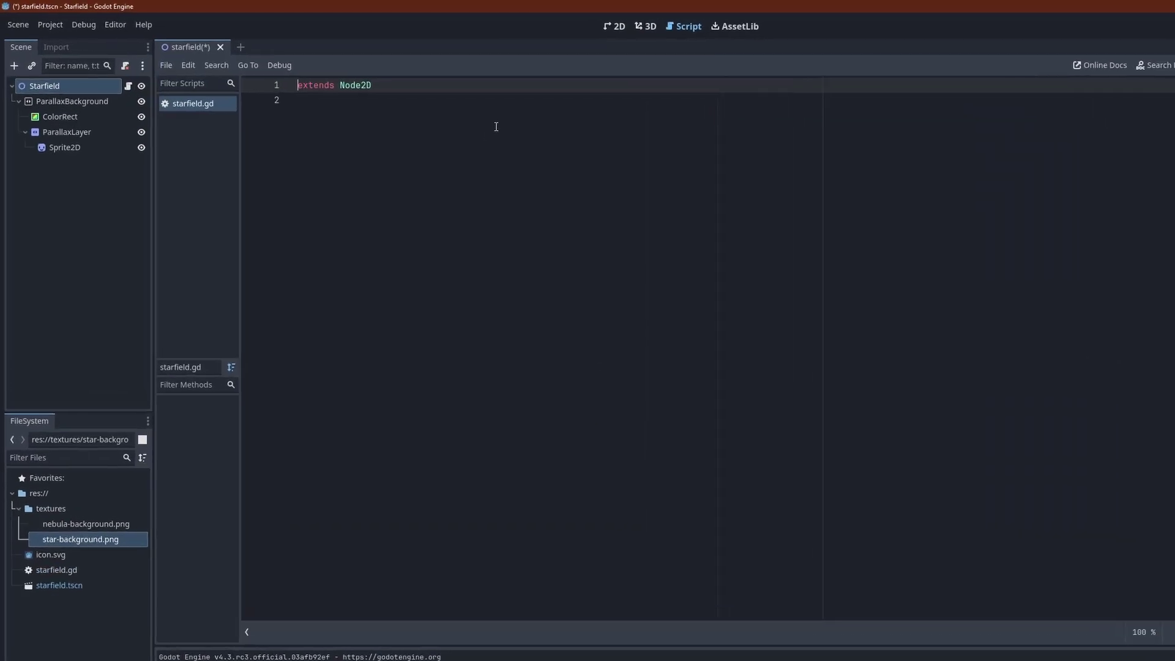
key("Return")
key("Return")
type("const")
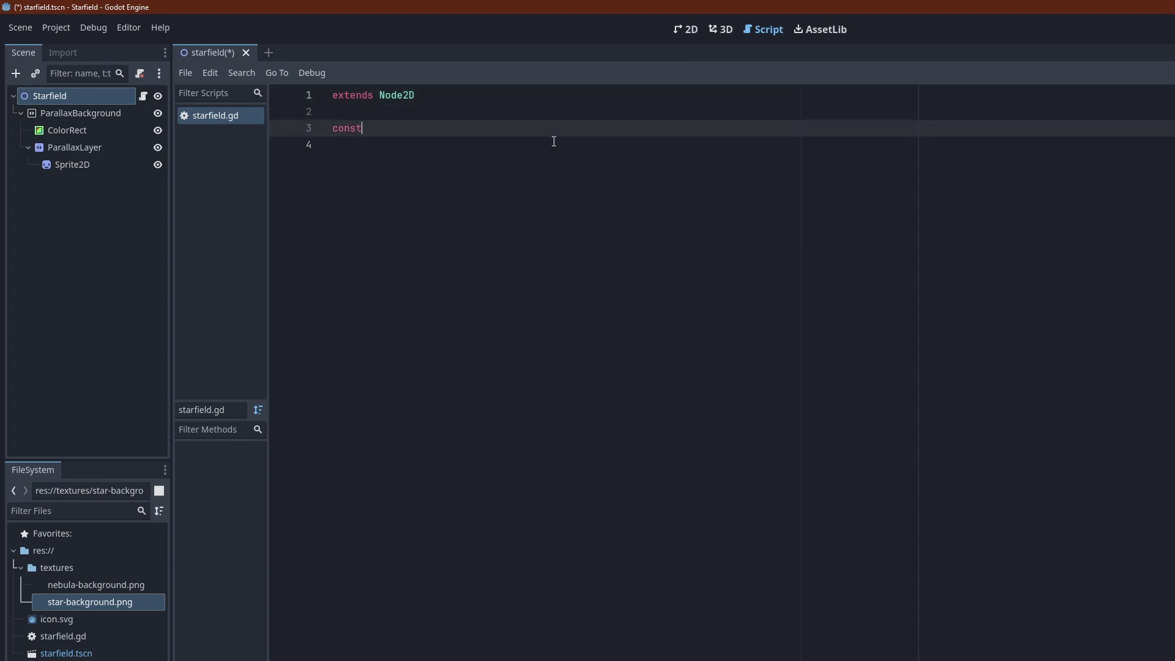
type(" SCROLL")
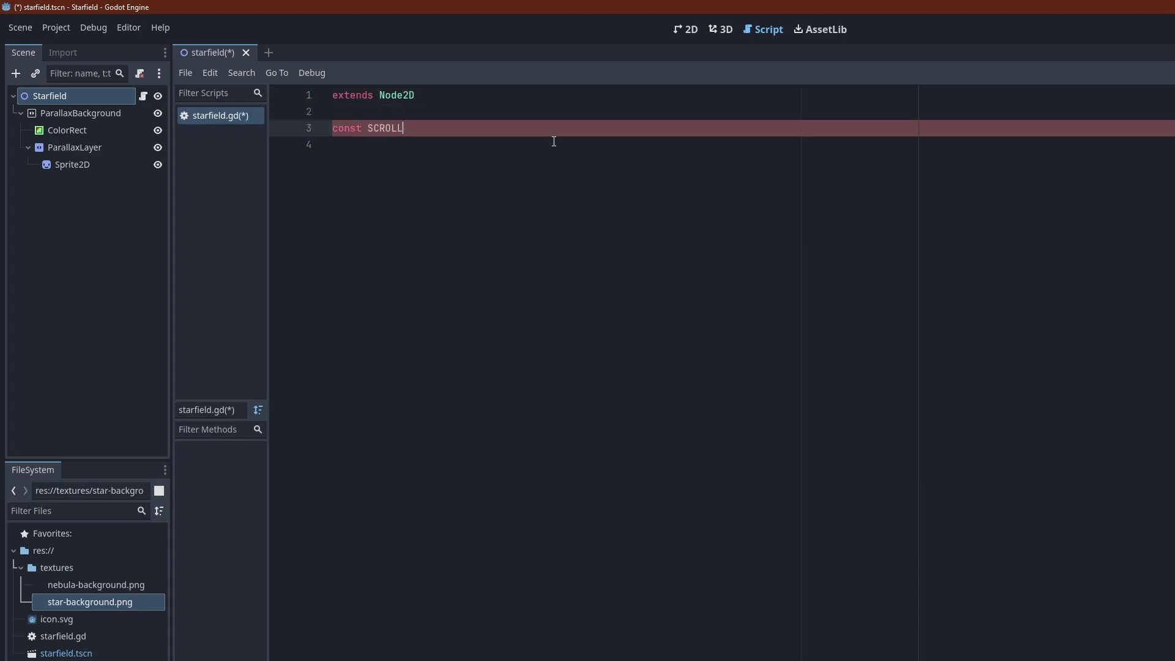
type("_SPEED : float =")
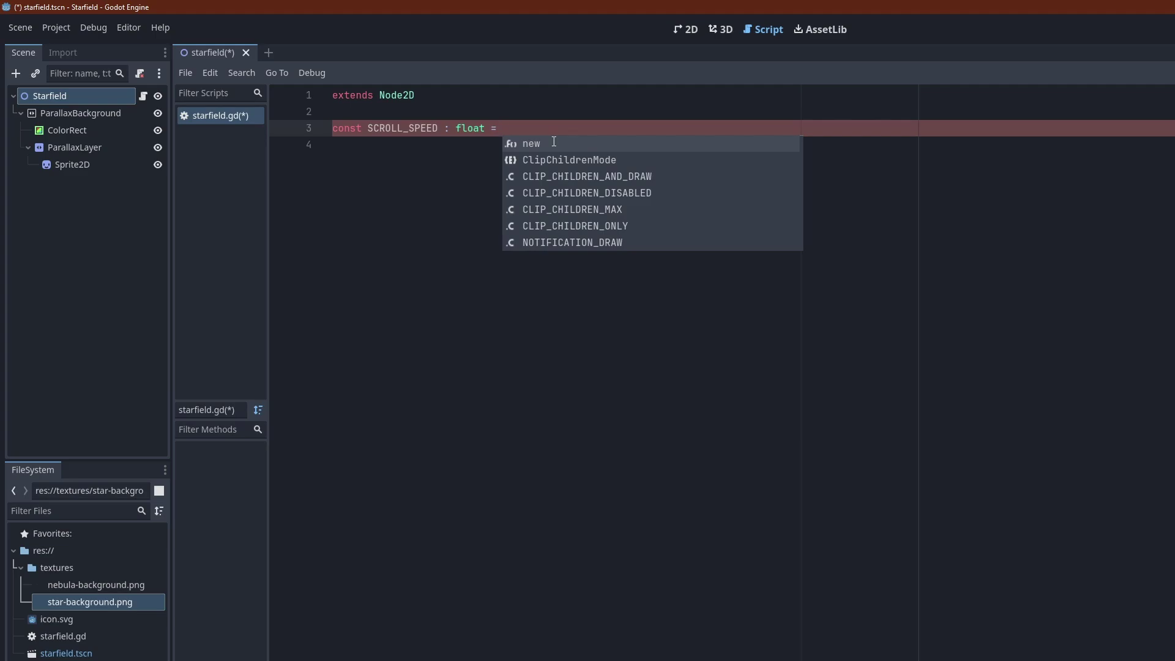
type(" 200.0 # px / secon")
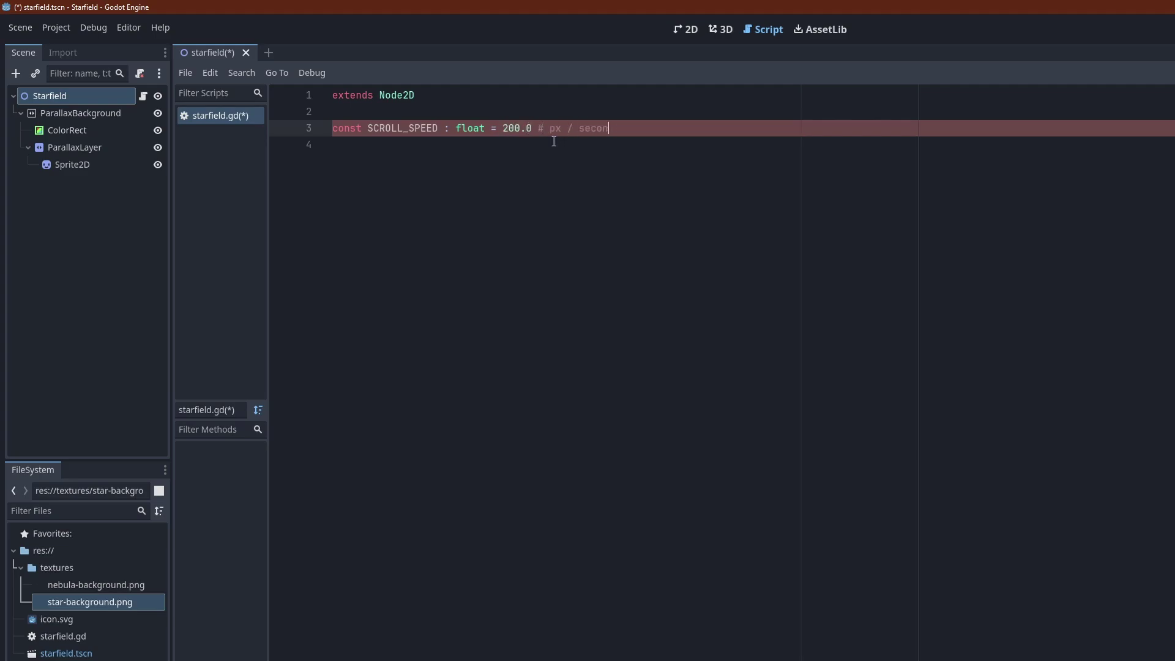
type("d")
key("Return")
key("Return")
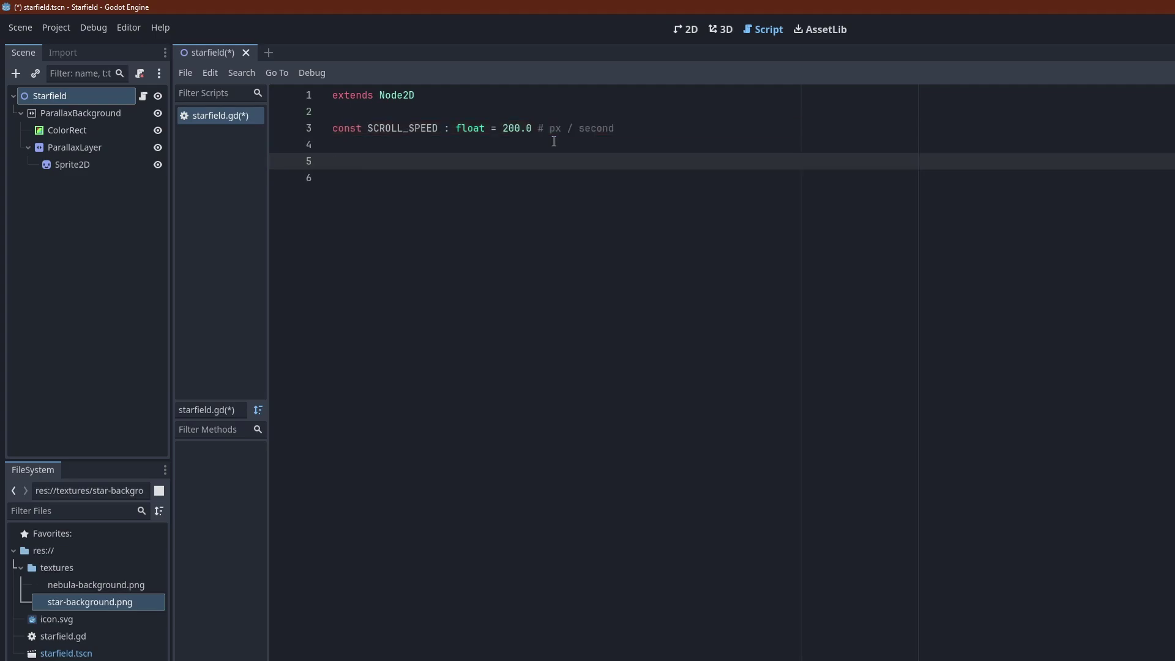
type("func _process(delta : float):")
key("Return")
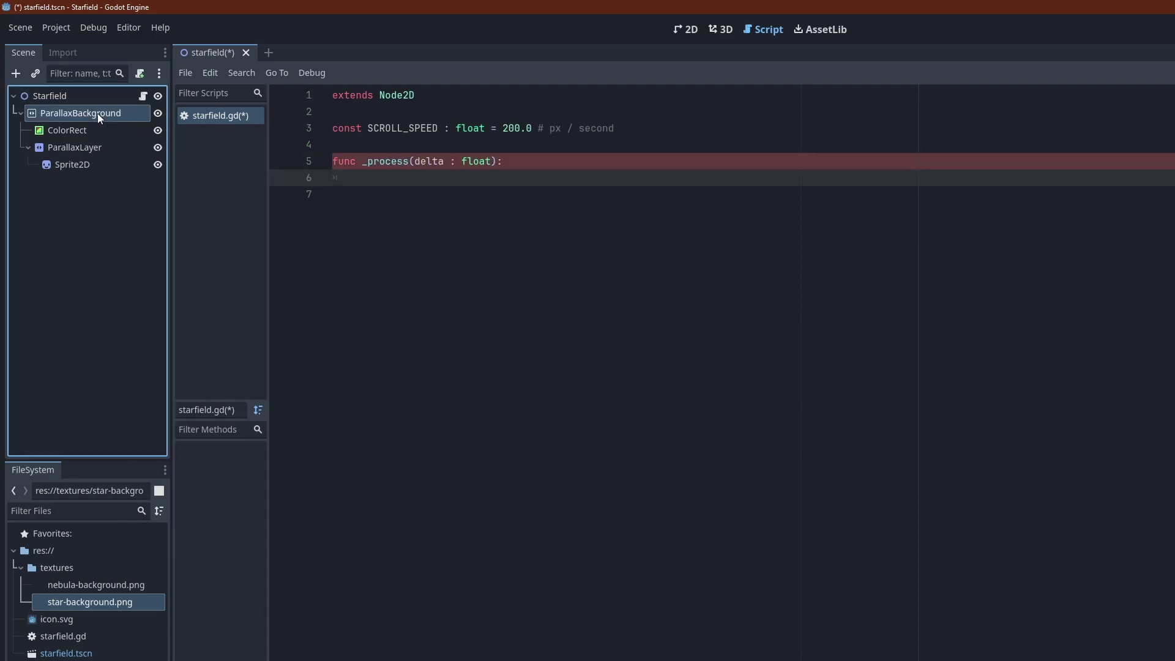
left_click_drag(97, 113, 315, 114, "ctrl")
key("Return")
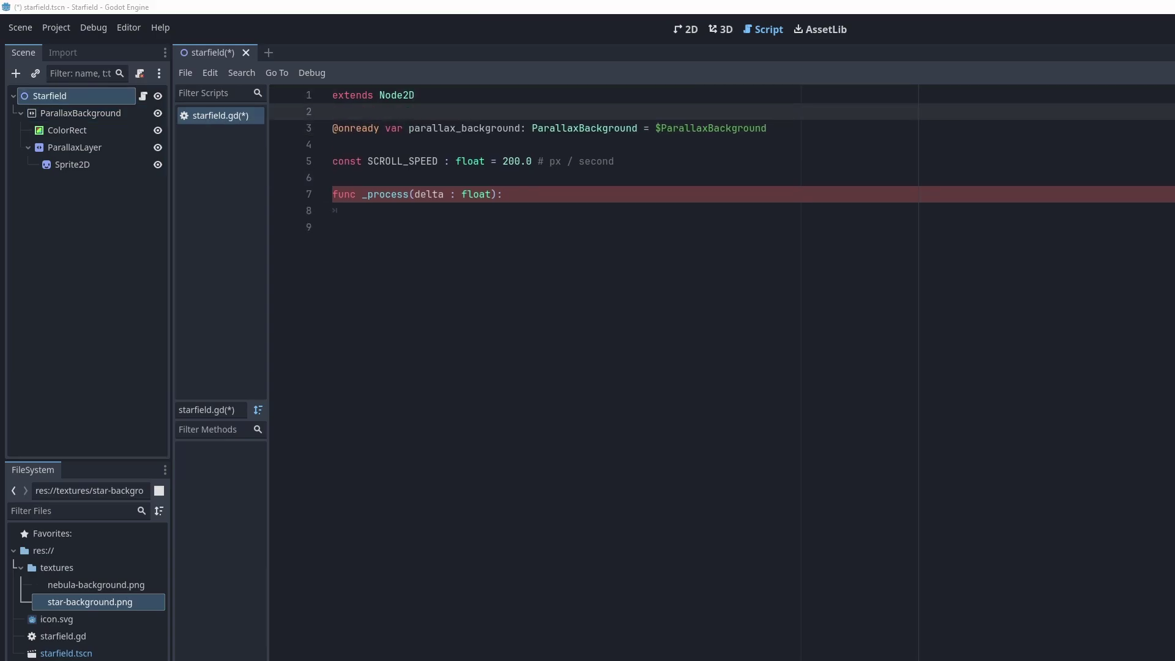
Make _process decrease parallax_background.scroll_offset.x by delta * SCROLL_SPEED, then save and run.
left_click(443, 214)
type("parallax_background.")
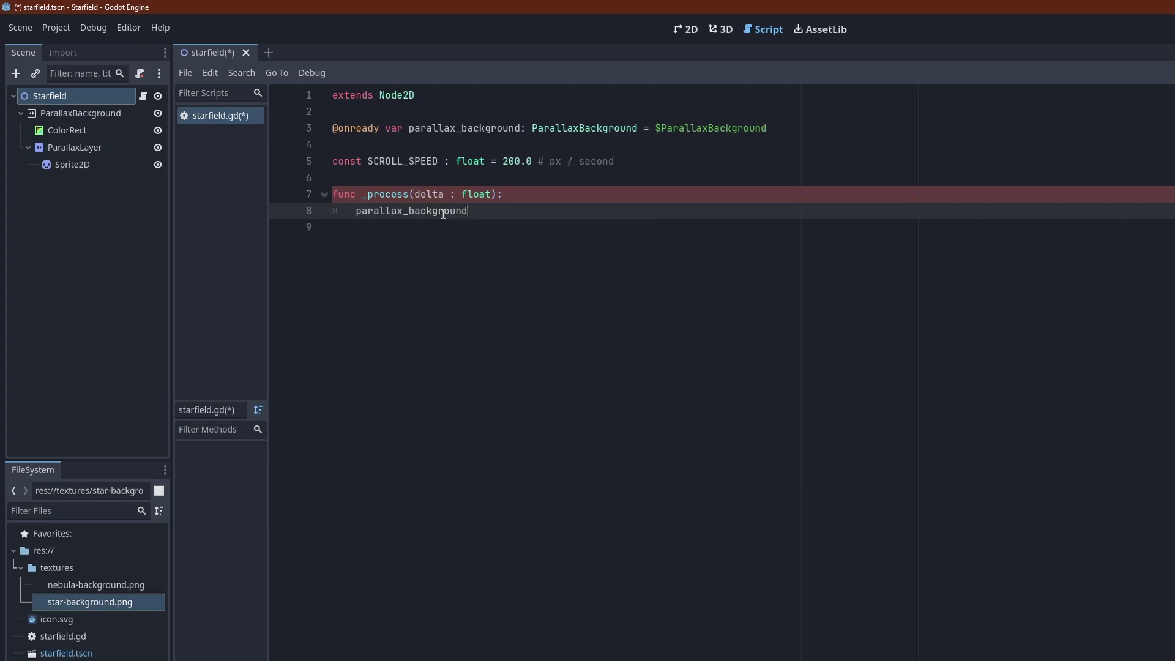
key("Down")
key("Down")
key("Down")
key("Down")
key("Down")
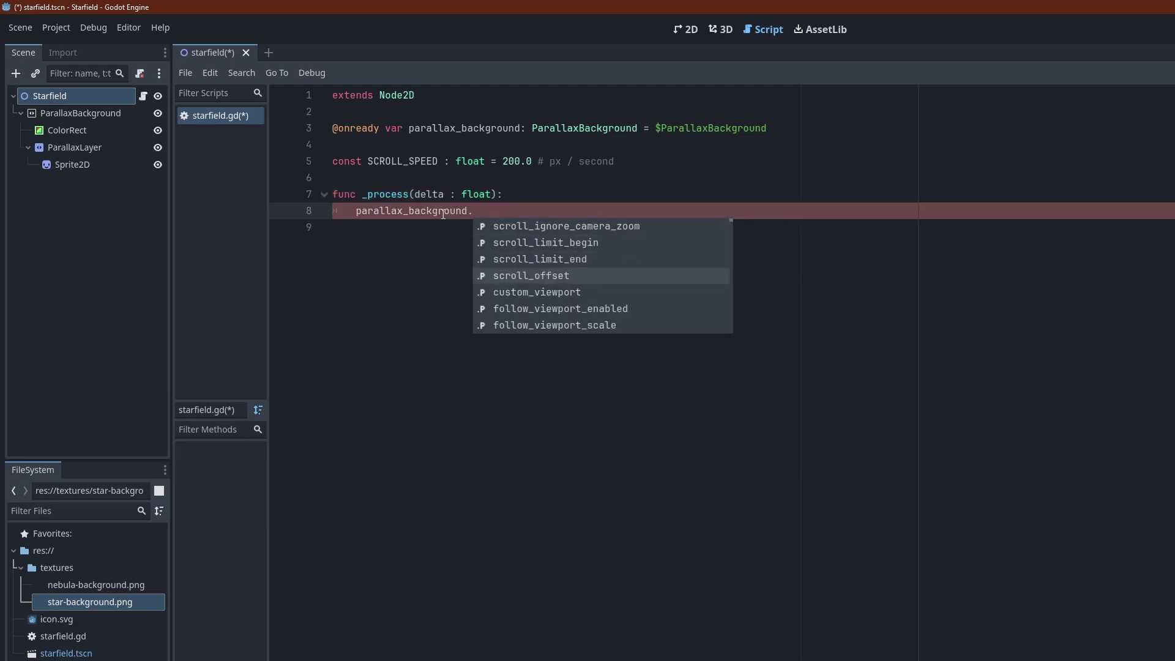
key("Return")
type(".x -= d")
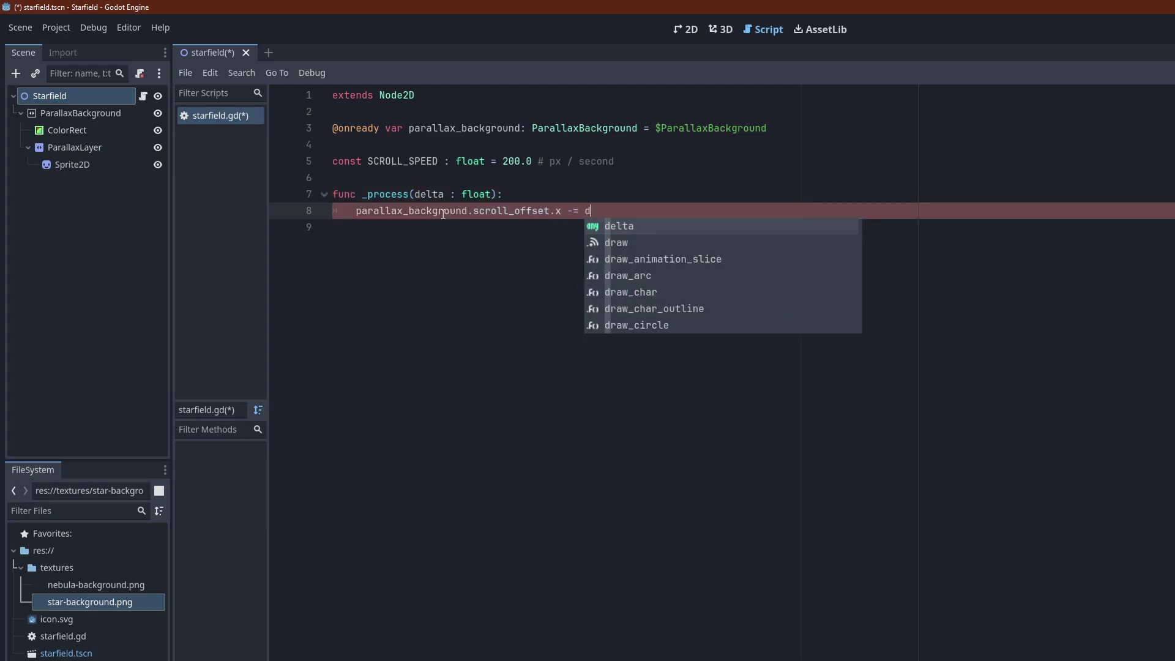
type("elta * SCROLL_SPEED")
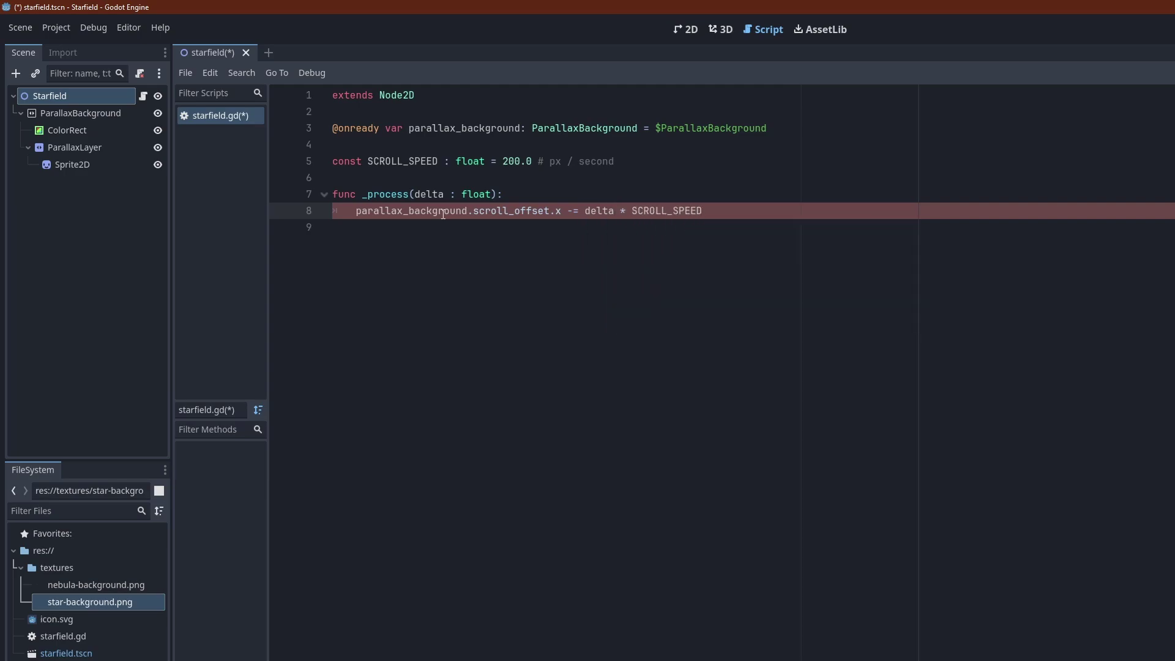
key("Return")
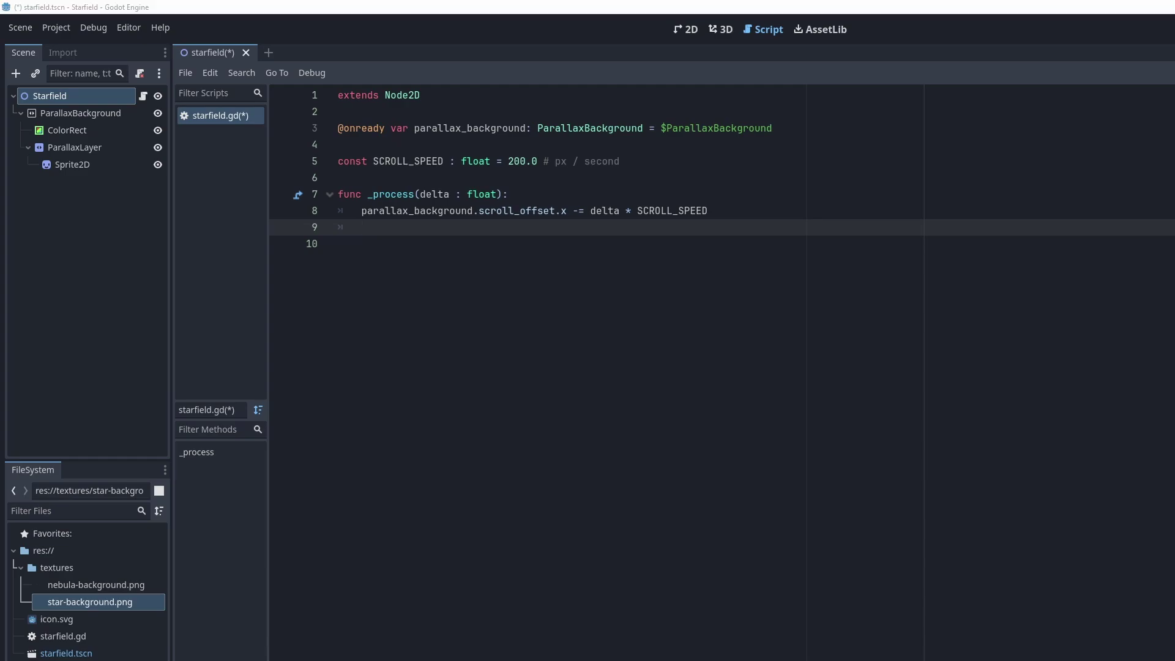
left_click(487, 304)
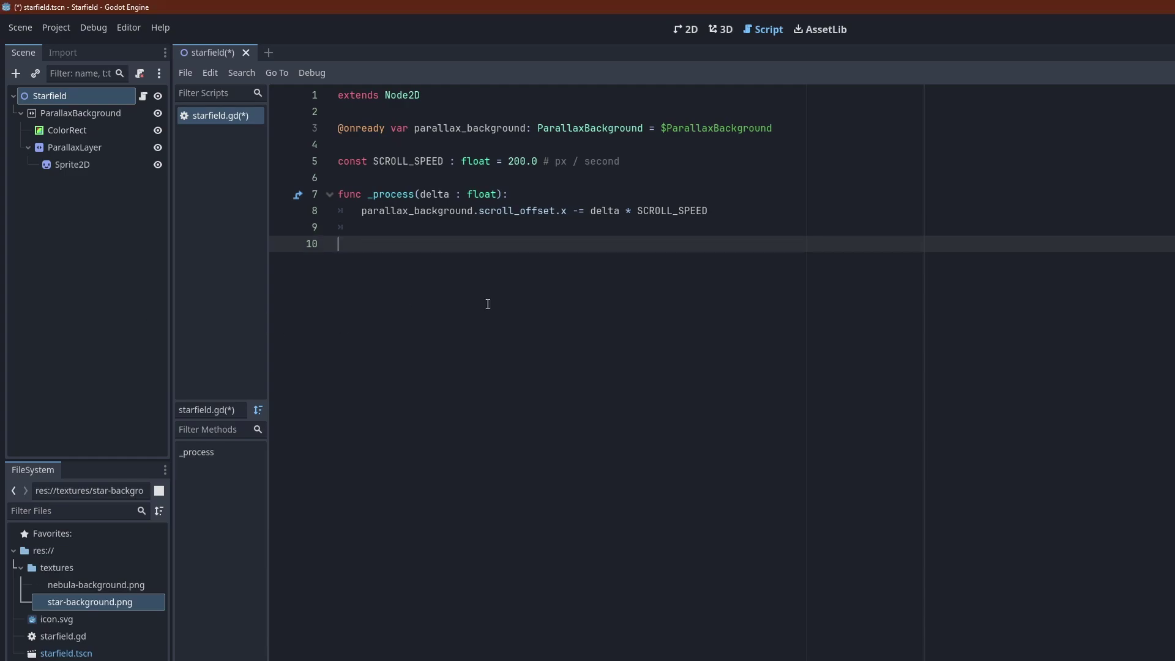
key("F5")
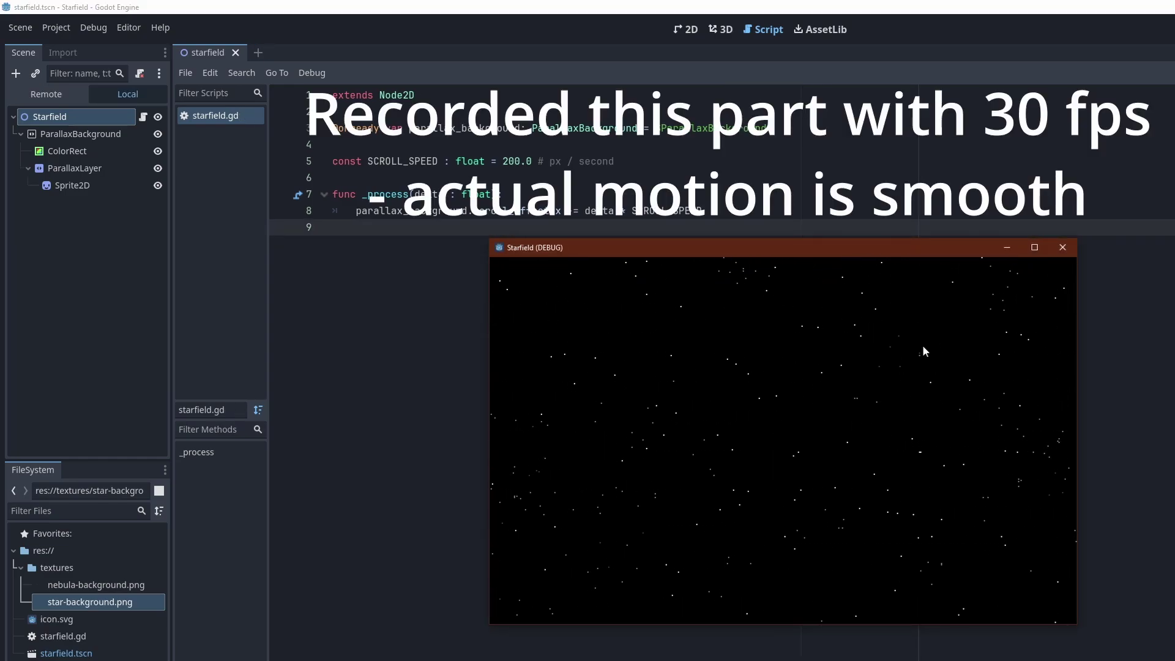
Close the Starfield debug window and return to the 2D scene view.
left_click(1063, 248)
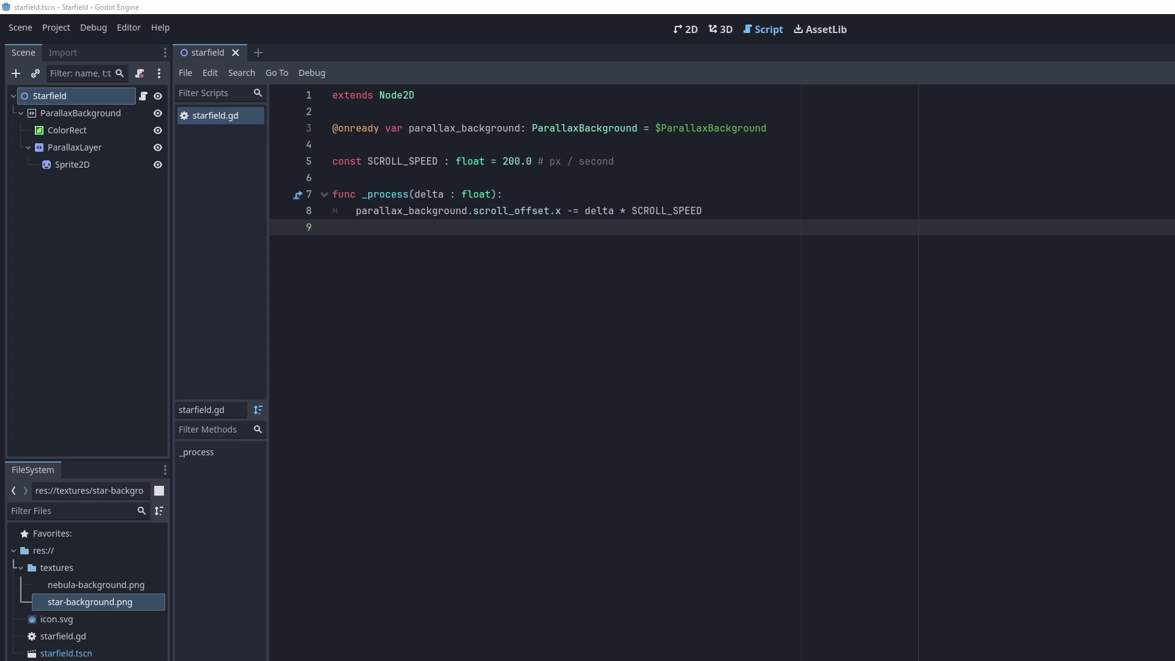
left_click(687, 31)
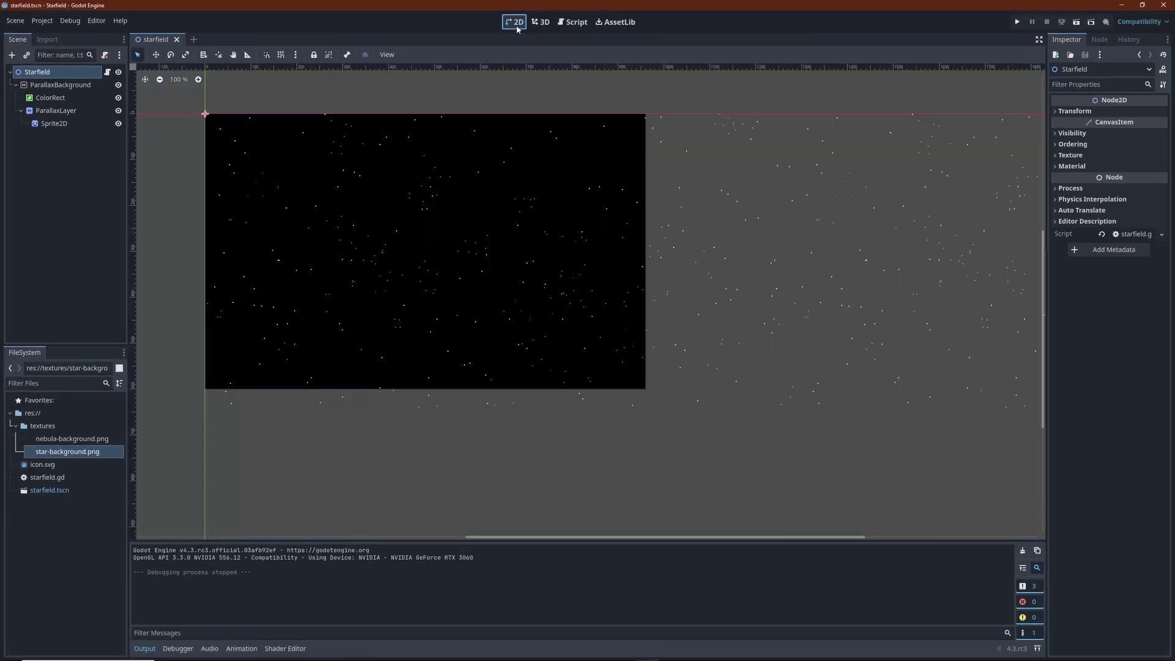
Rename the ParallaxLayer to LayerStarsFar.
left_click(71, 112)
left_click(71, 112)
type("St")
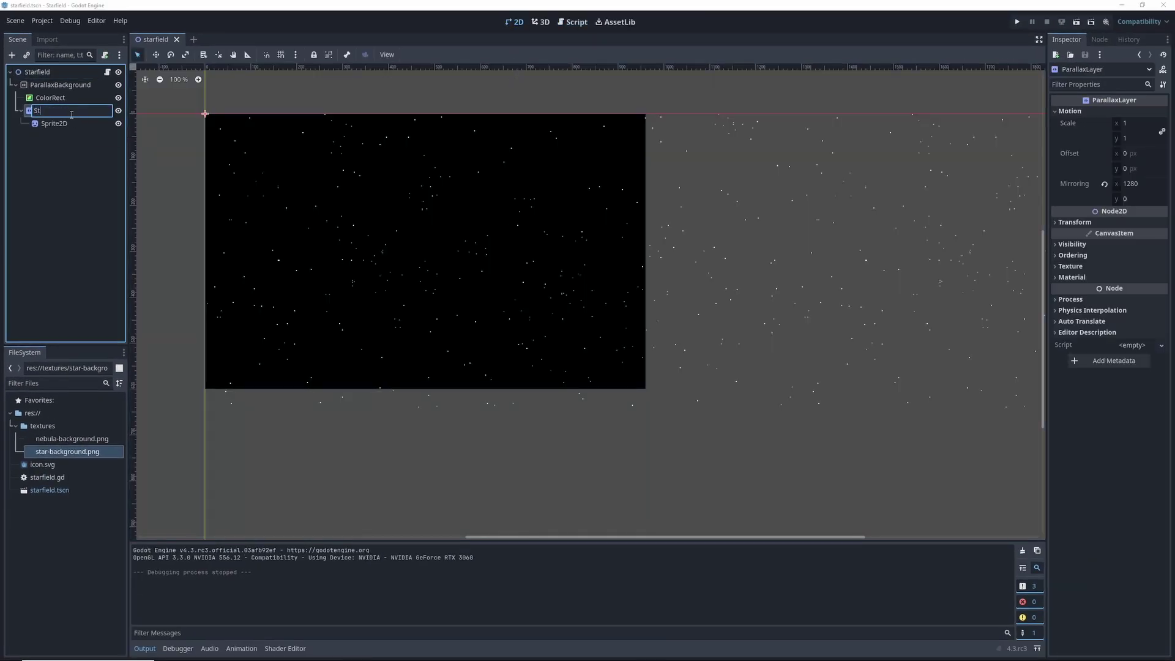
type("arsFar")
key("Return")
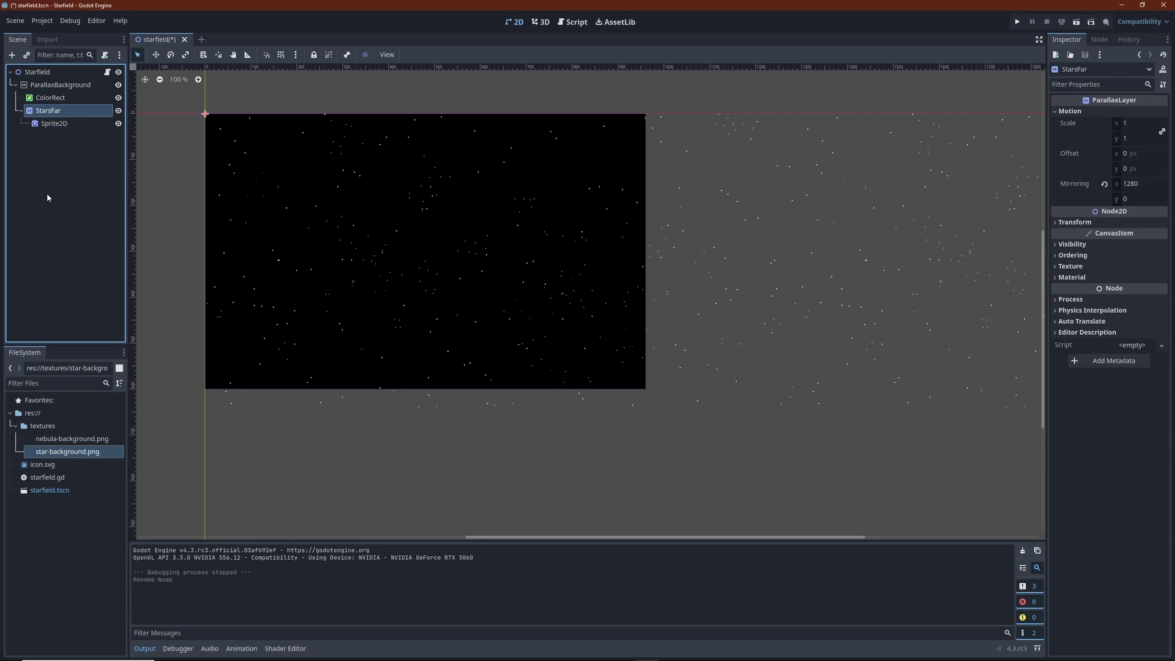
key("F2")
key("Home")
type("Lay")
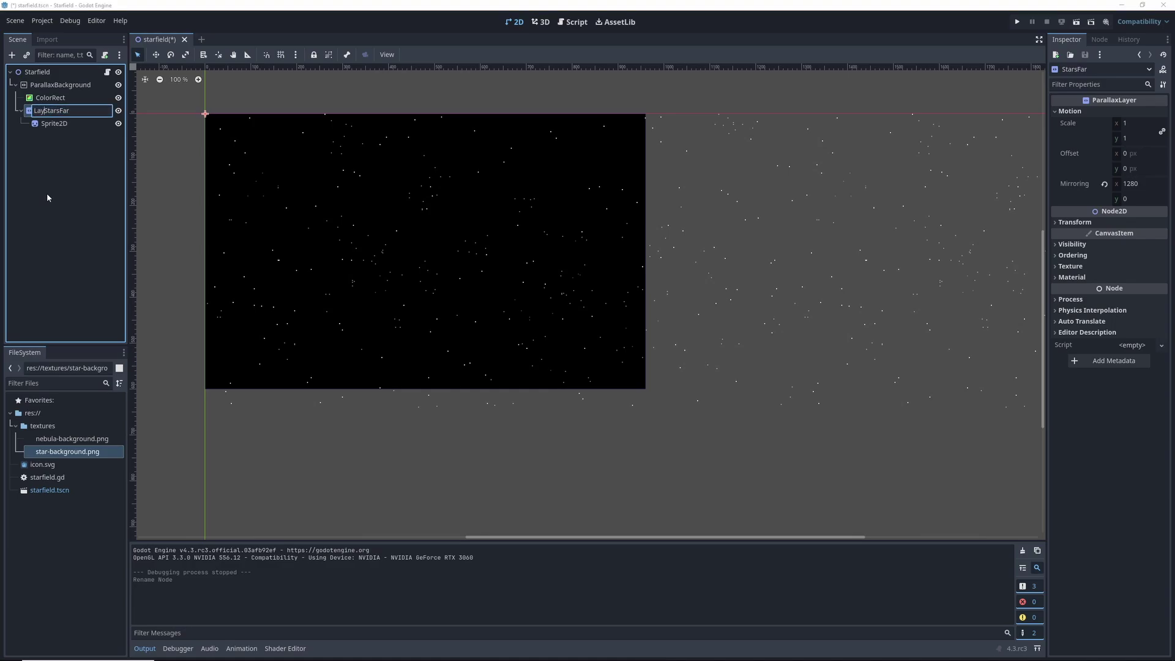
type("er")
key("Return")
Duplicate LayerStarsFar and rename the copy LayerStarsNear.
key("ctrl+d")
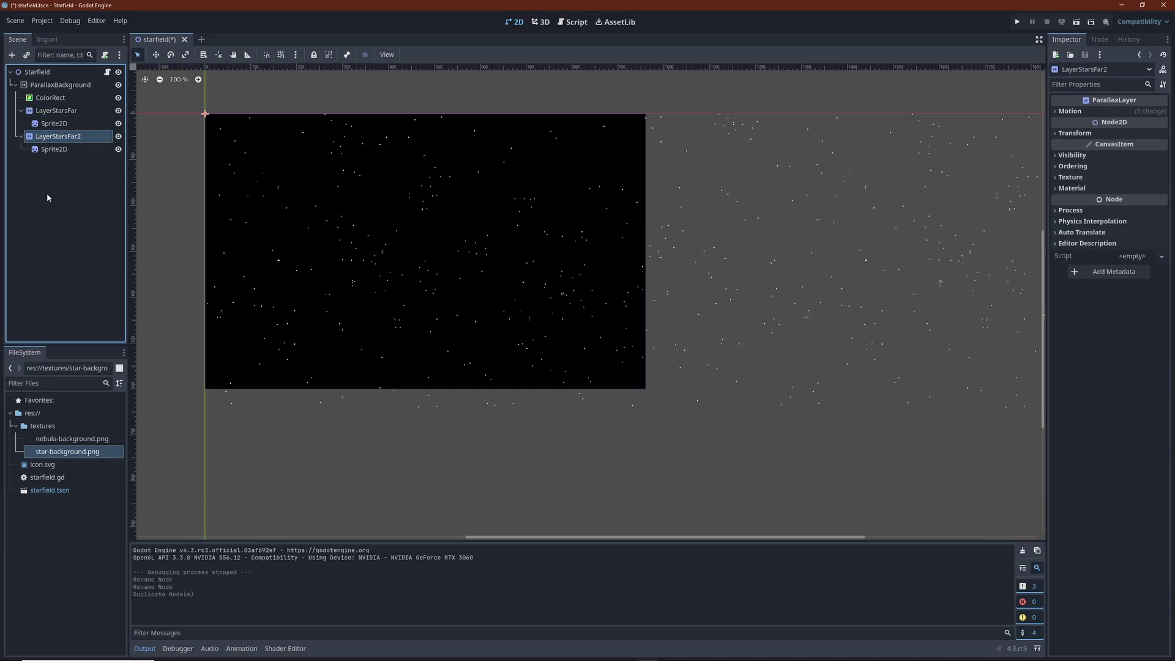
key("F2")
key("End")
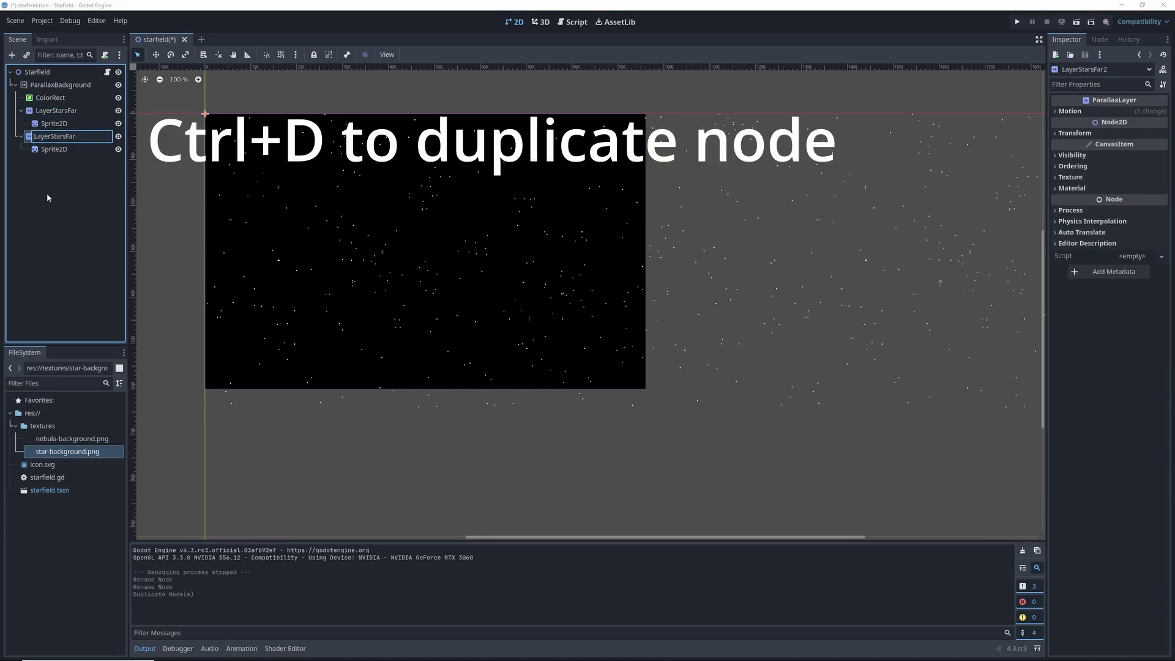
key("BackSpace")
key("BackSpace")
key("BackSpace")
key("BackSpace")
type("Near")
key("Return")
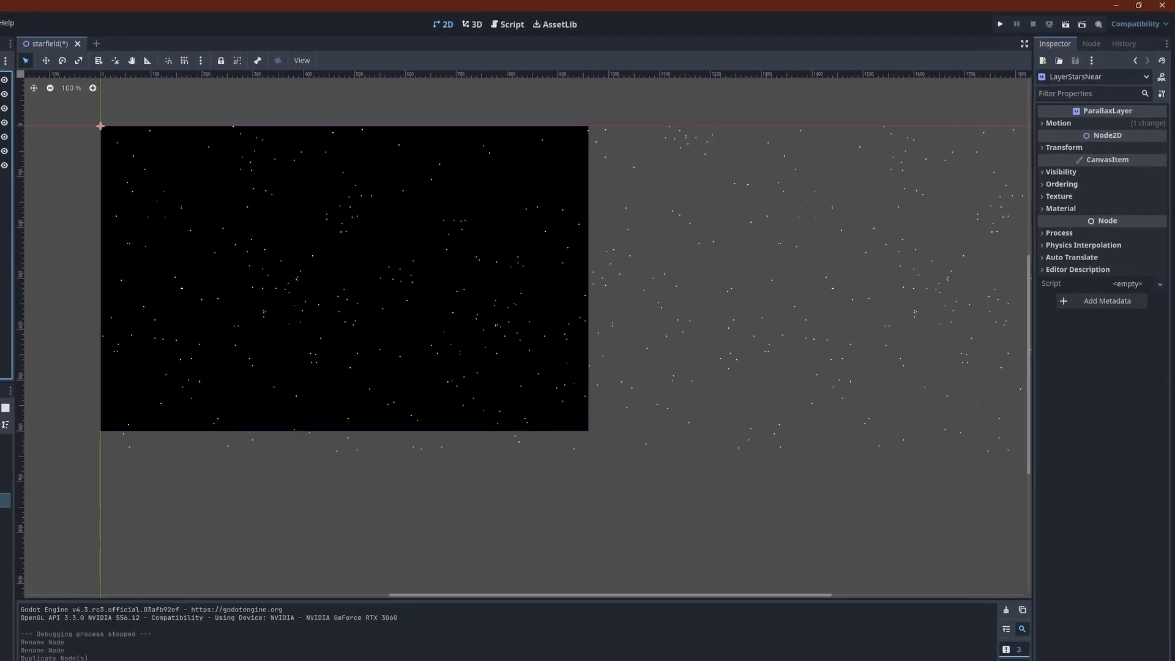
Set Flip H and Flip V on the LayerStarsNear Sprite2D and set its scale to 4.
left_click(54, 148)
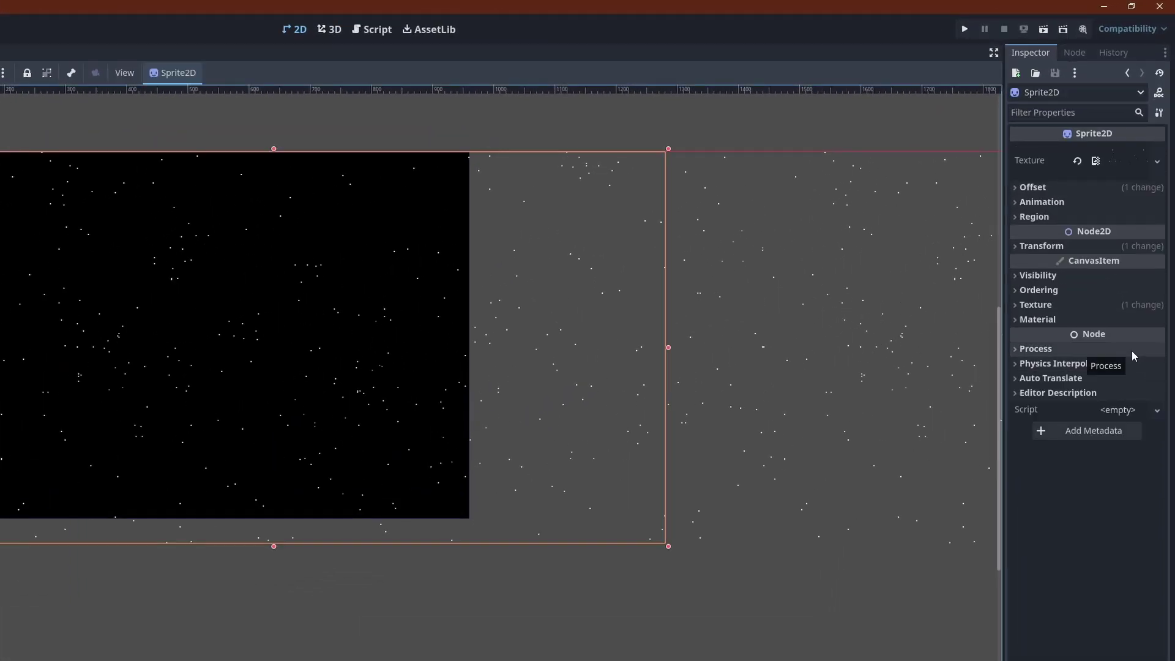
left_click(1017, 187)
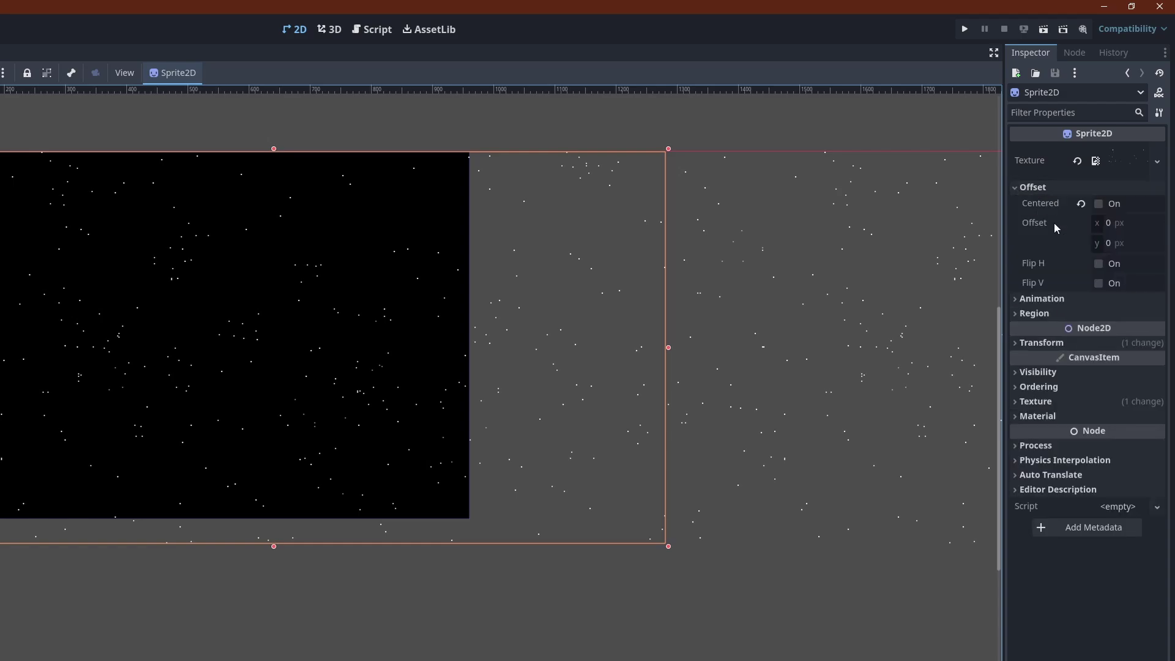
left_click(1098, 264)
left_click(1098, 284)
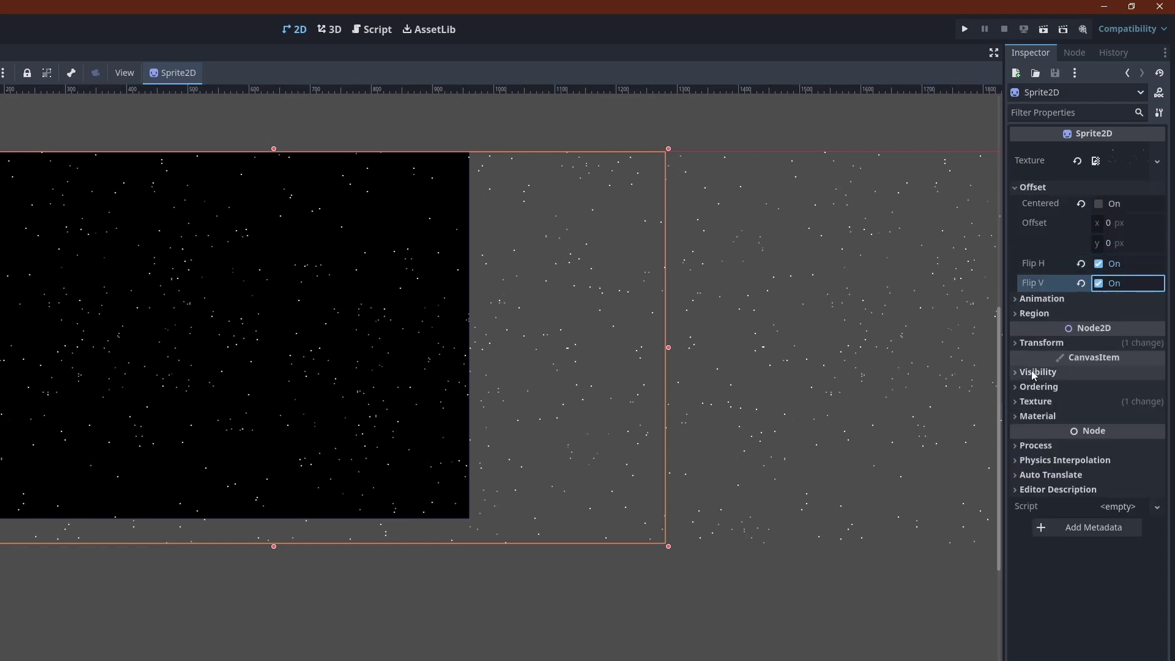
left_click(1017, 343)
left_click(1108, 420)
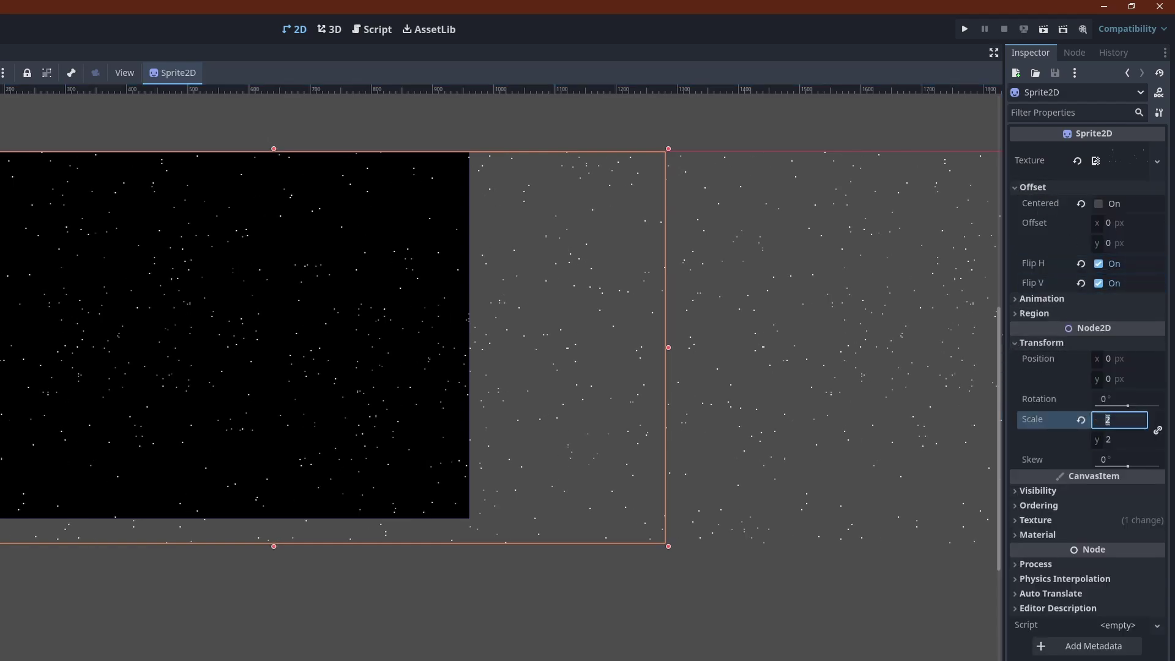
type("4")
key("Tab")
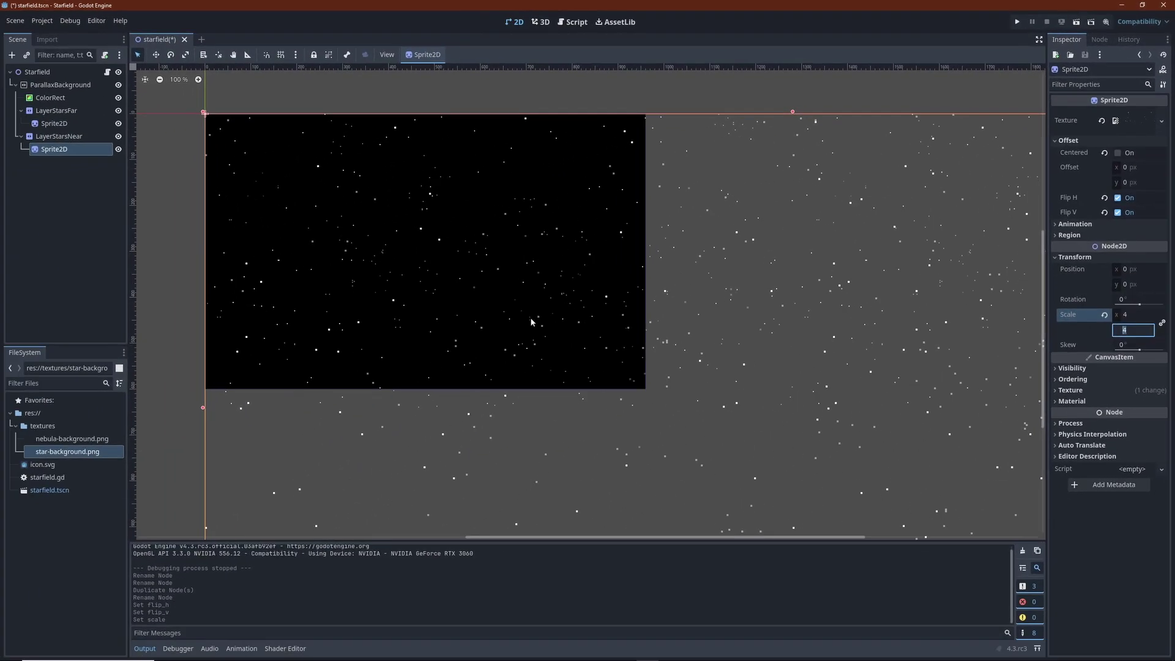
left_click(56, 110)
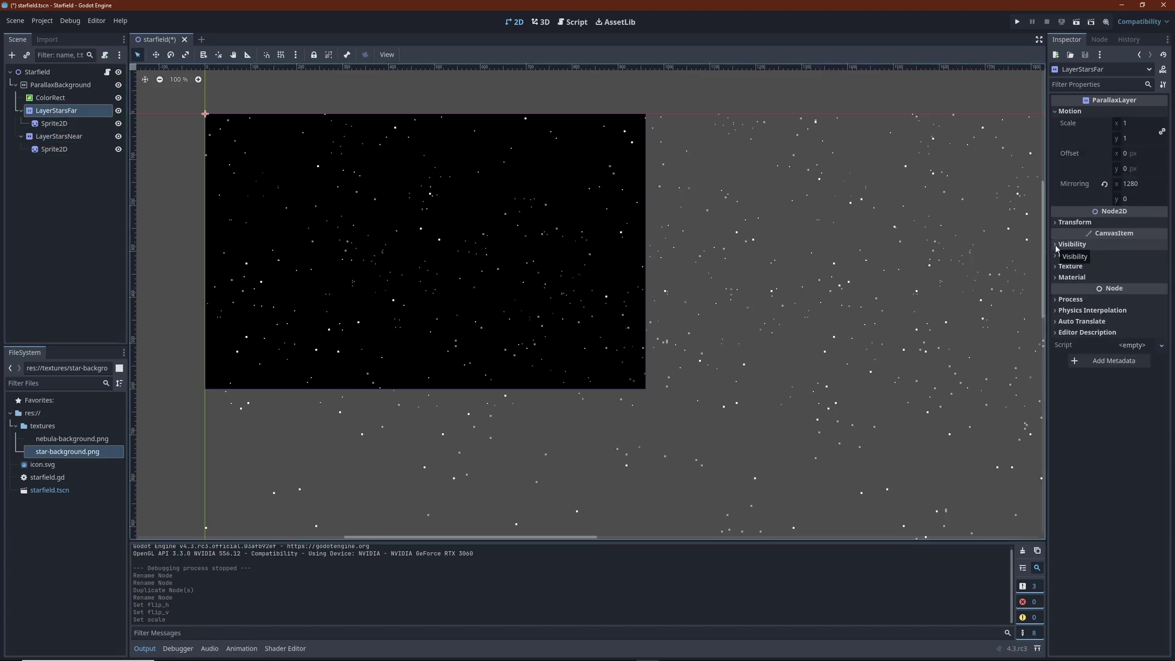
scroll(498, 320, "up", 3)
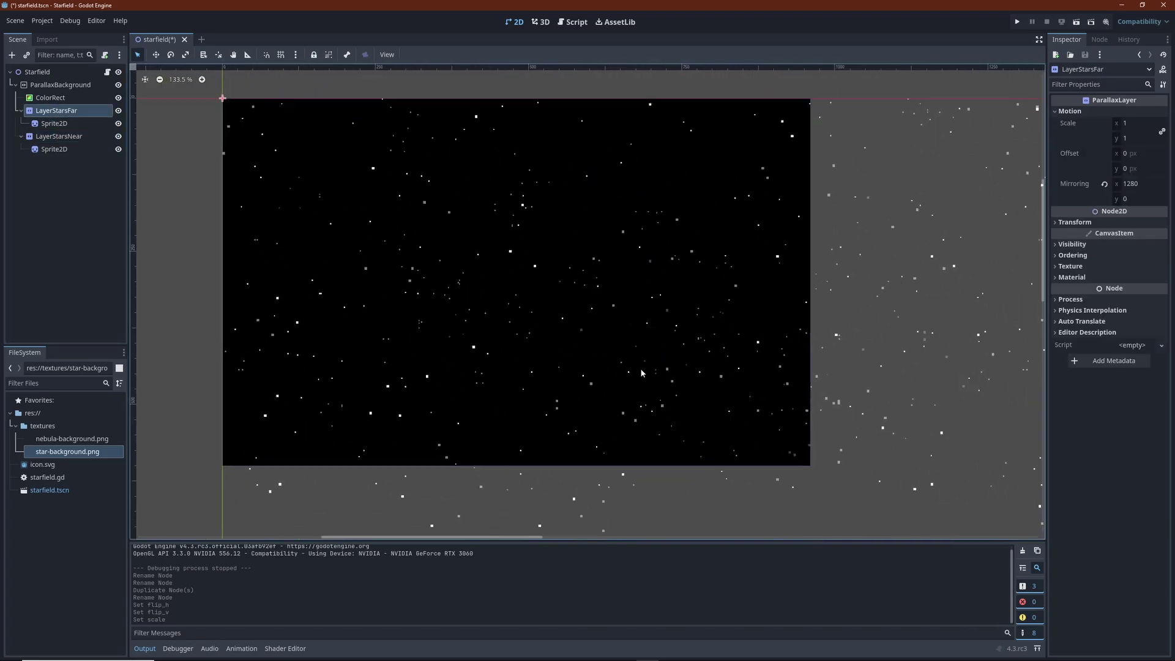
Tint LayerStarsFar pale blue (d6dff0) through its Modulate colour.
left_click(1072, 244)
left_click(1138, 271)
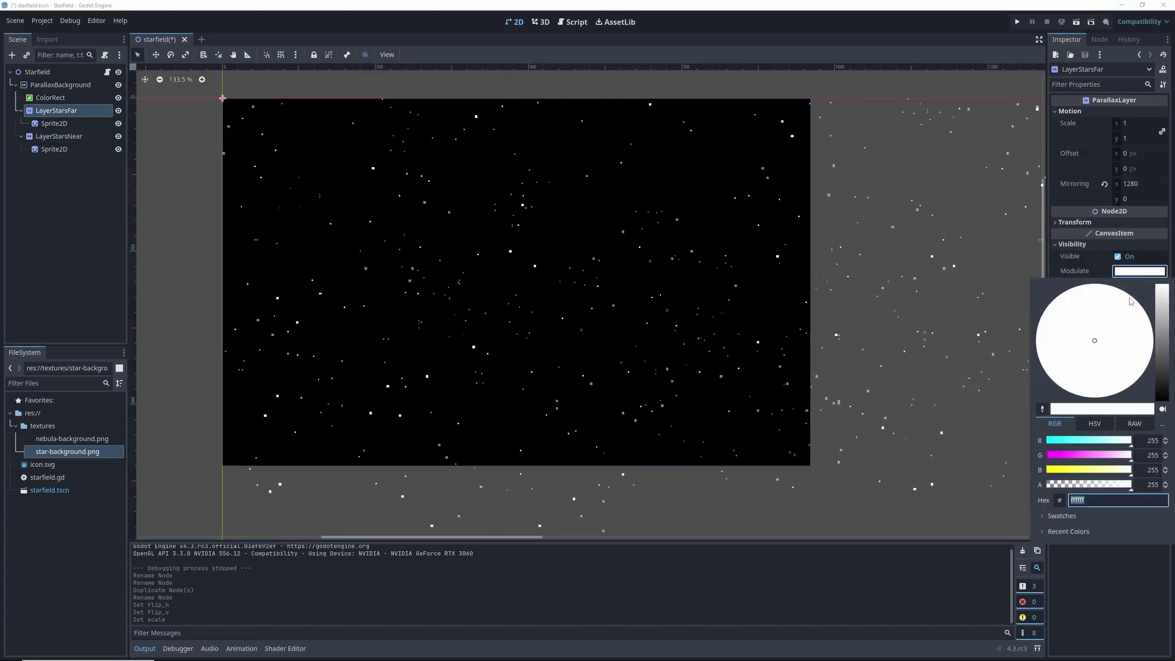
mouse_move(1159, 287)
left_mouse_down()
mouse_move(1164, 325)
mouse_move(1165, 305)
left_mouse_up()
left_click_drag(1109, 440, 1101, 440)
left_click(1107, 456)
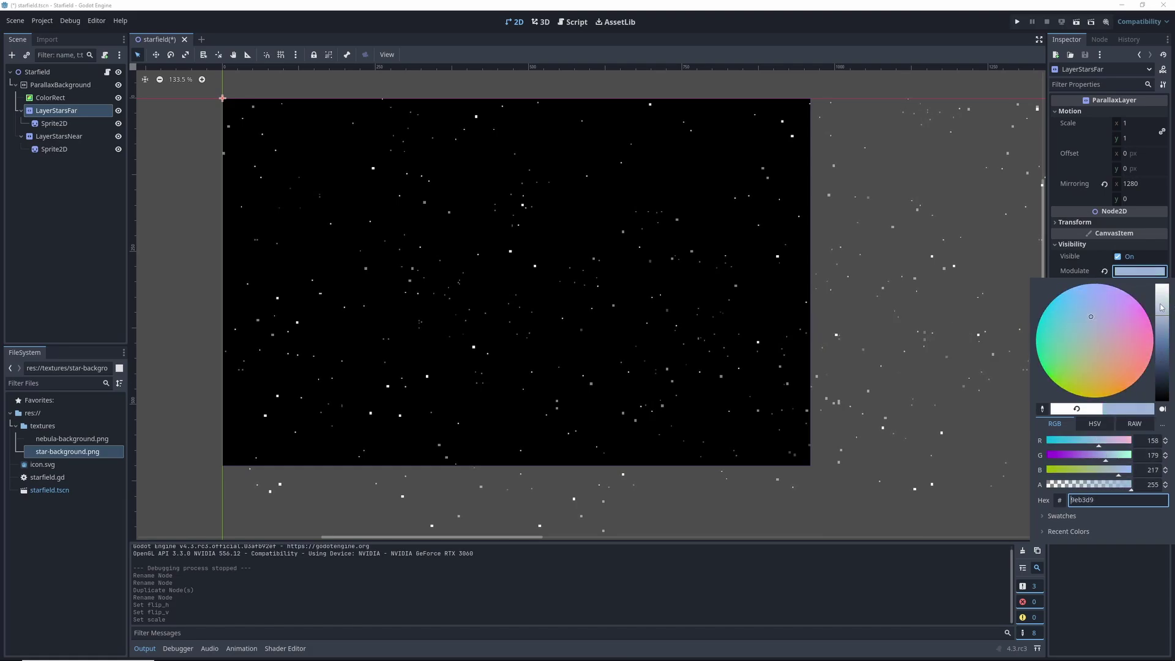
left_click_drag(1161, 307, 1161, 299)
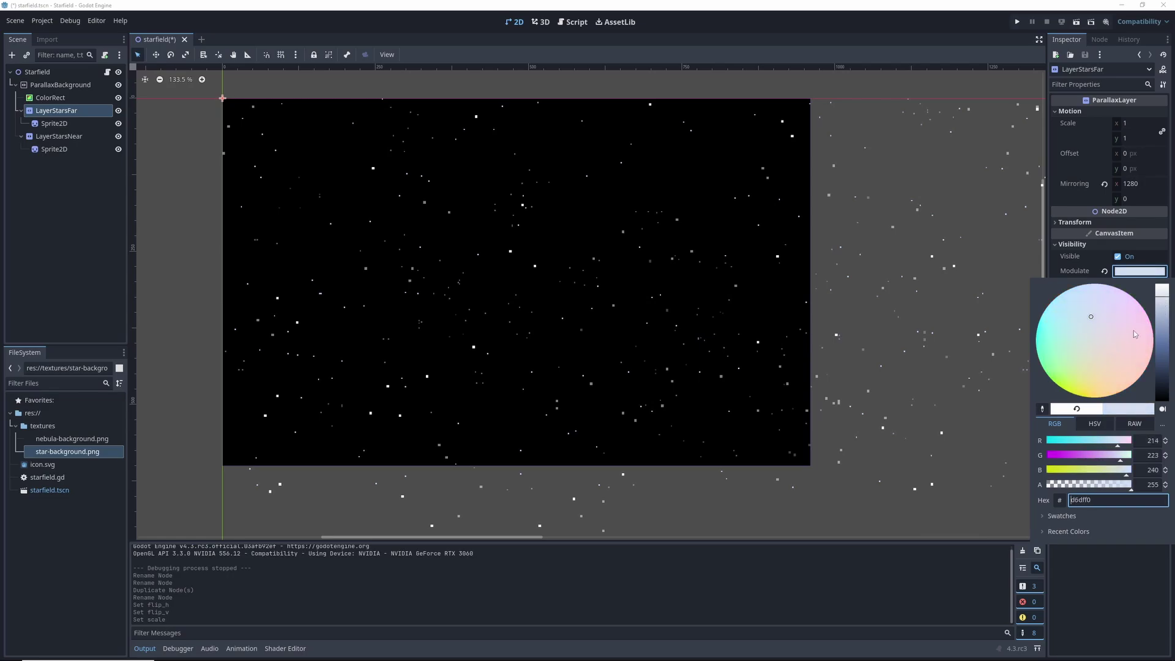
left_click(942, 579)
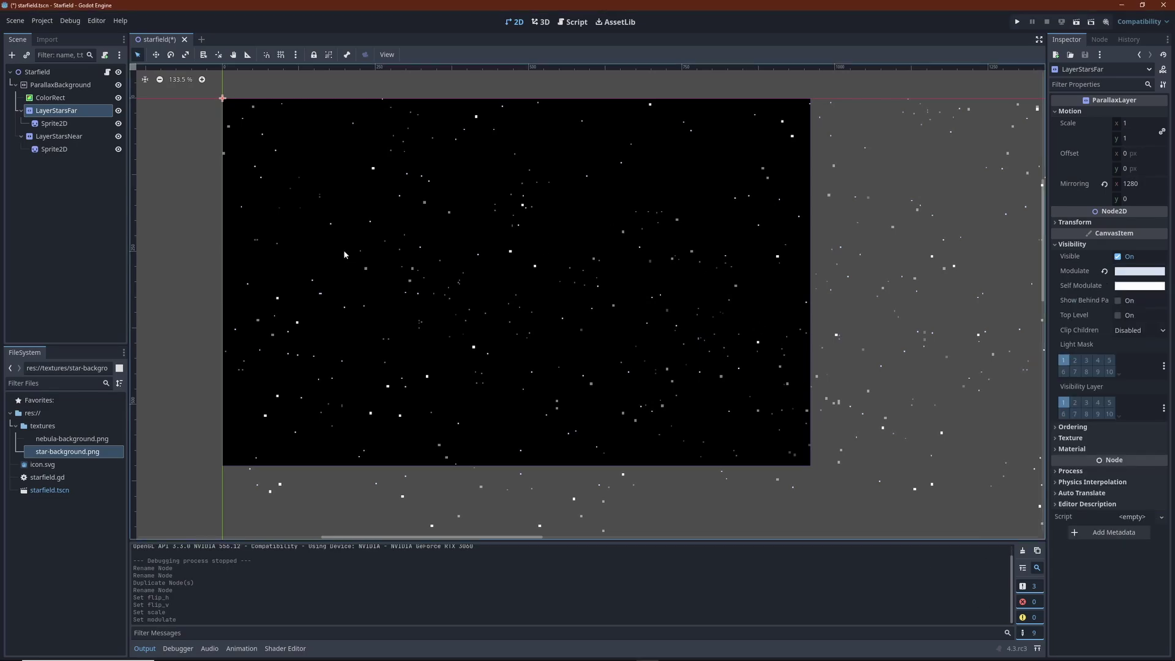
Set LayerStarsNear's motion scale to 1.25.
left_click(50, 137)
left_click(1126, 124)
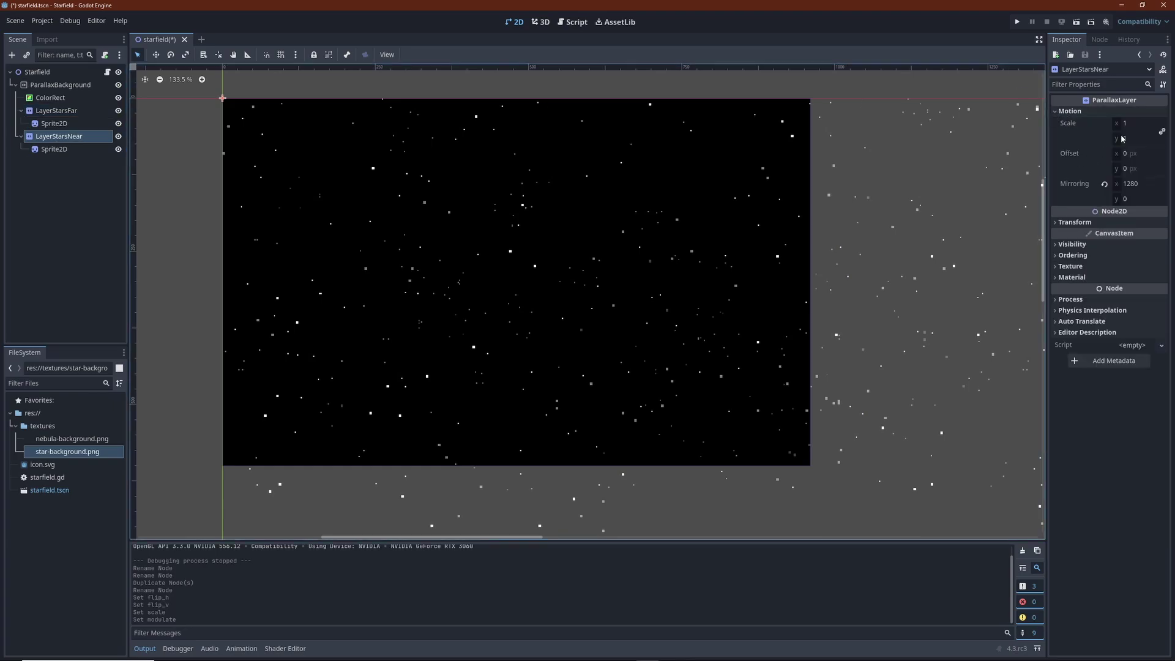
type("1.")
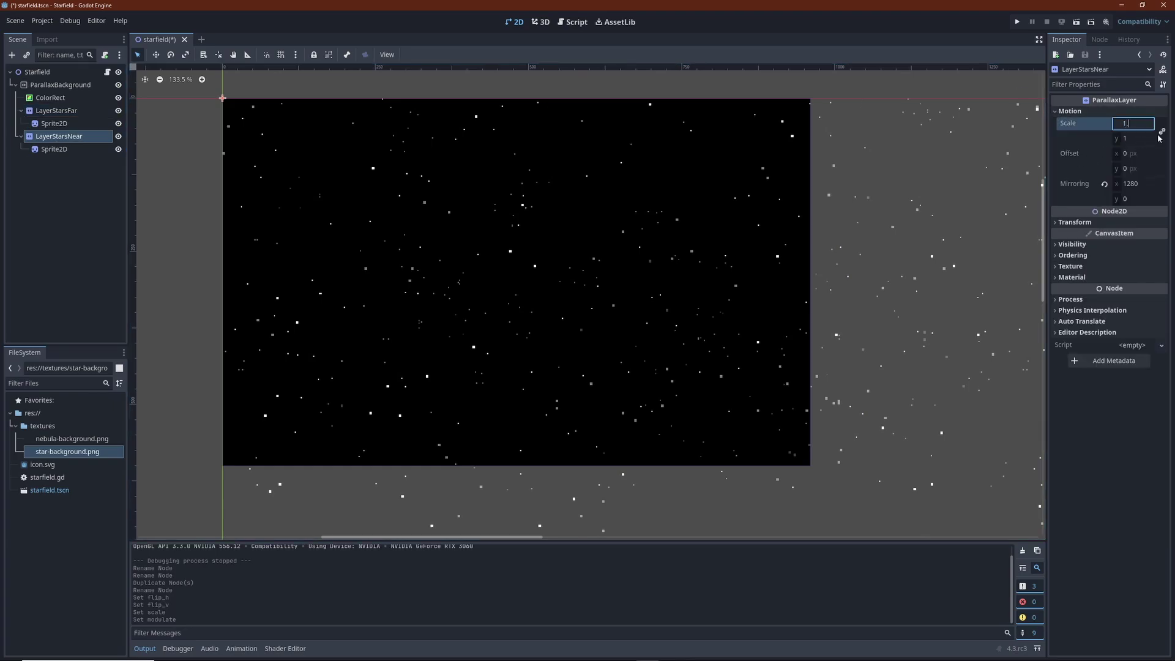
type("25")
key("Return")
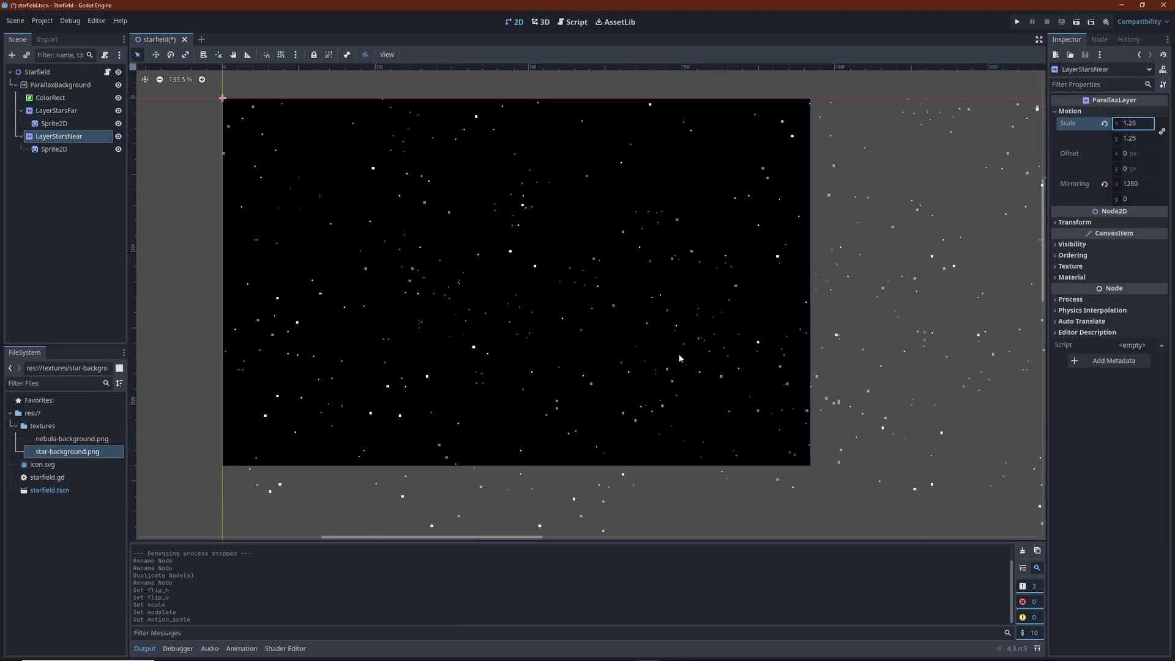
left_click(78, 220)
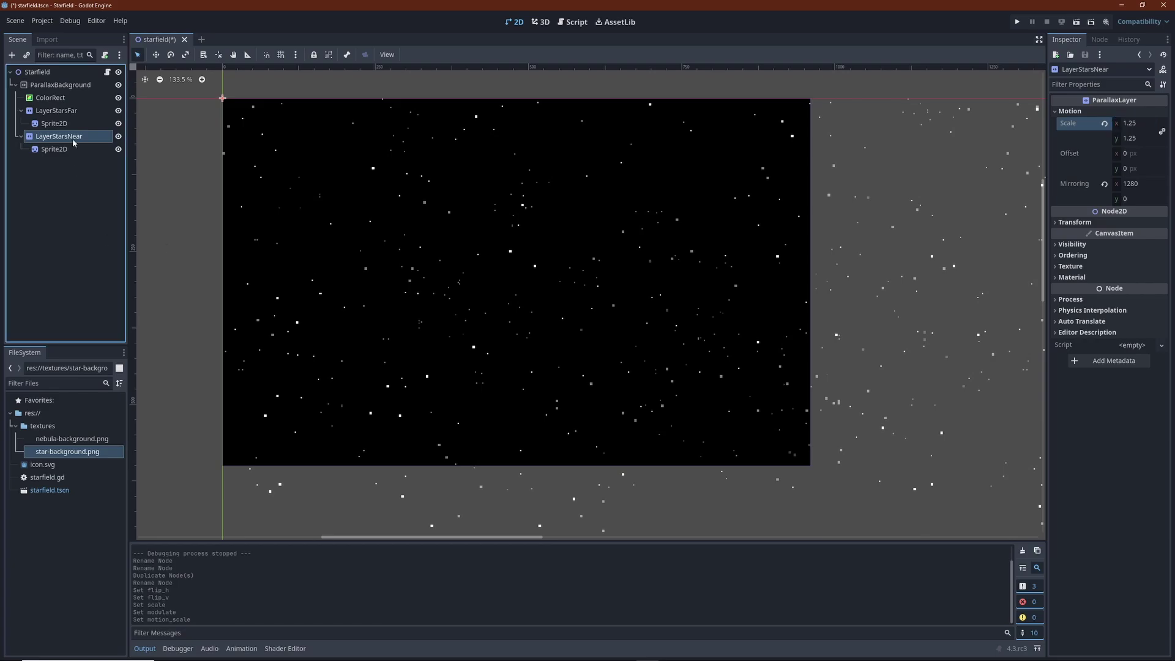
Duplicate LayerStarsNear as LayerNebulae and move it to just after ColorRect.
key("ctrl+d")
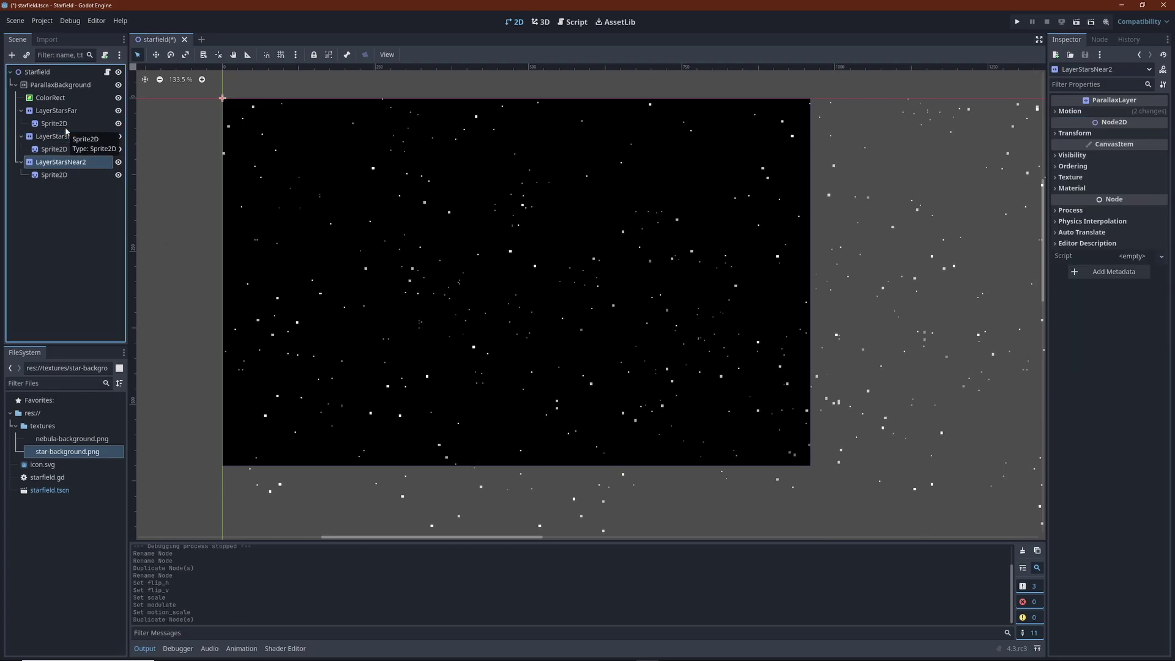
double_click(76, 162)
type("Layer")
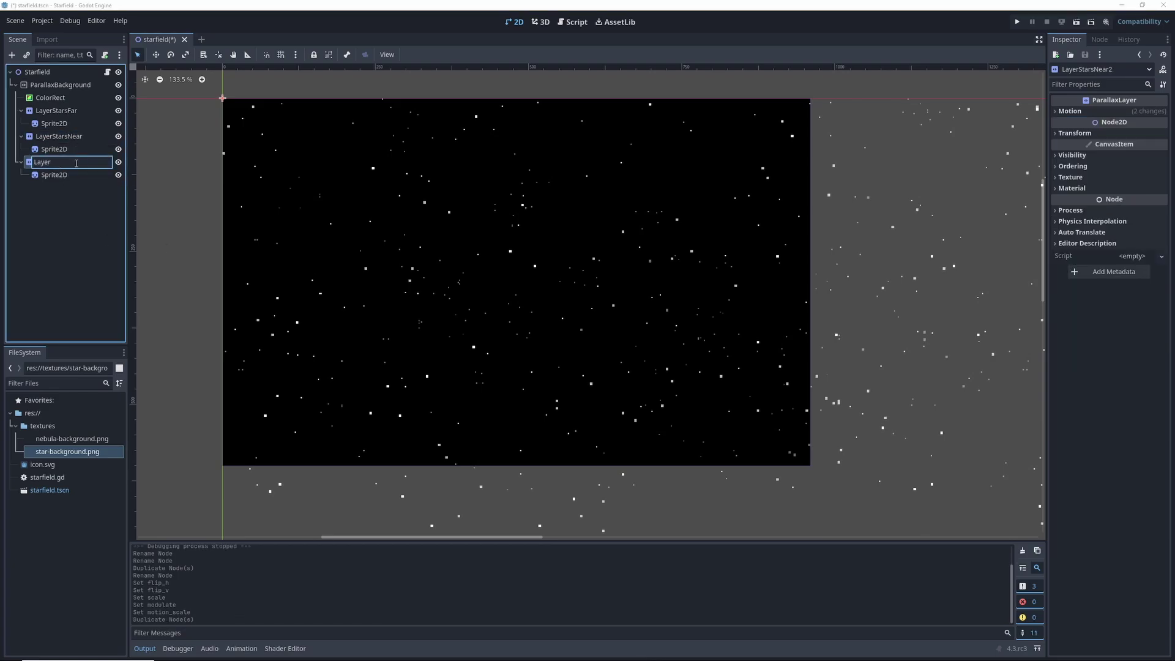
type("Nebular")
key("Return")
left_click_drag(76, 162, 68, 110)
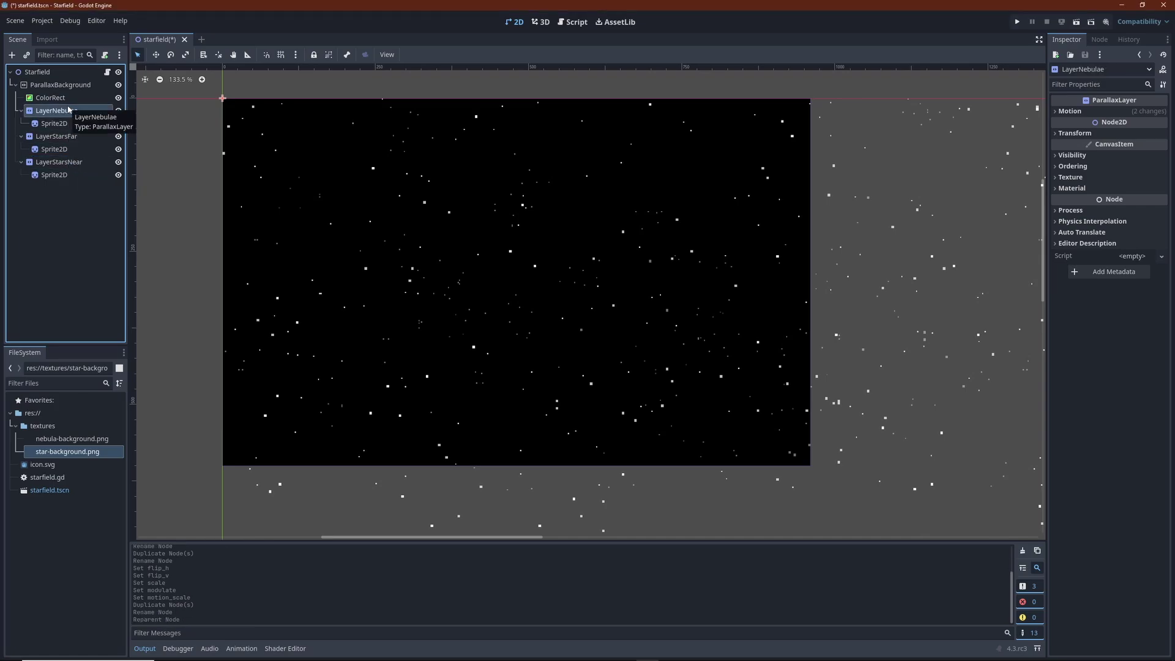
Give the LayerNebulae sprite the nebula-background.png texture at scale 2.
left_click(53, 125)
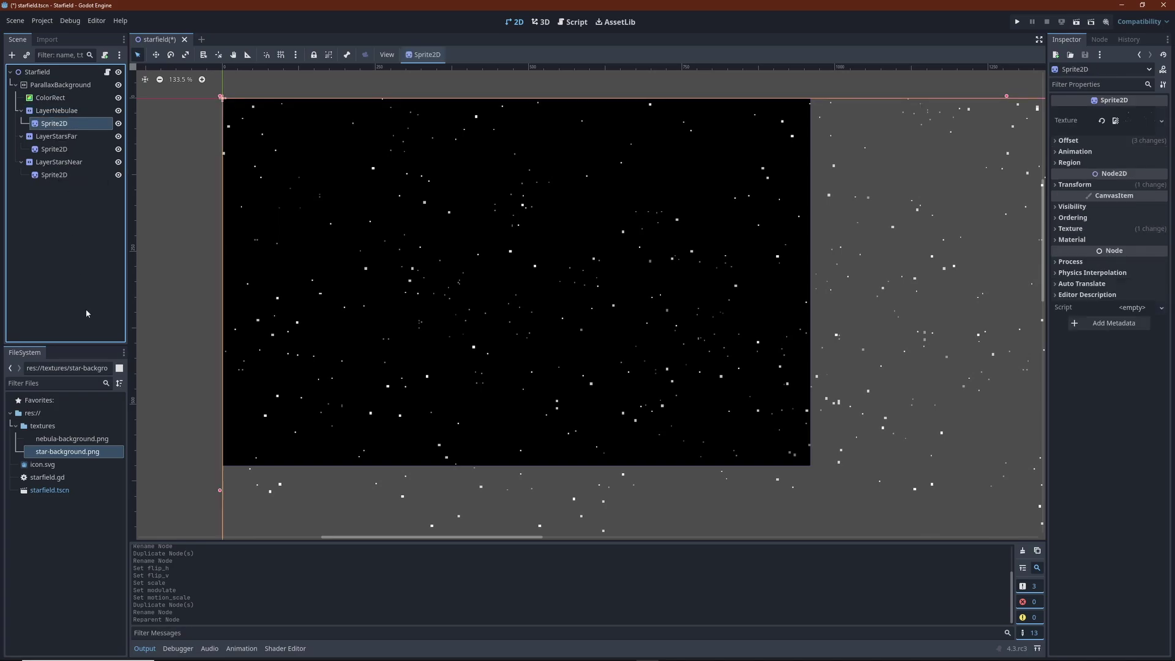
left_click_drag(69, 438, 1132, 121)
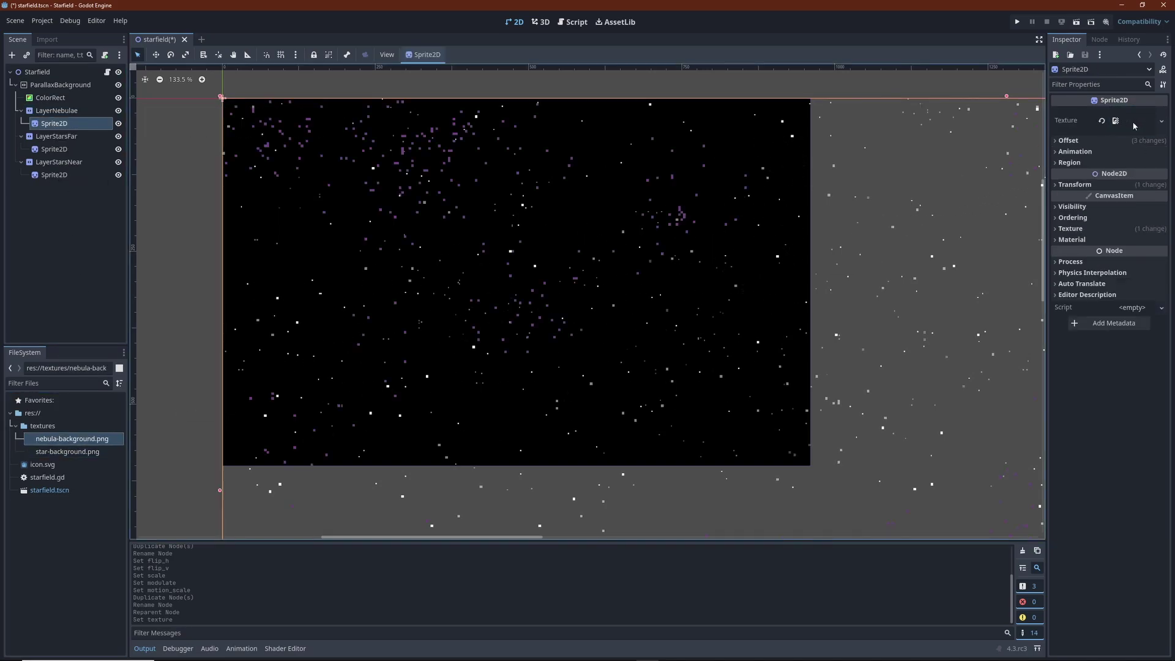
left_click(1074, 184)
left_click(1132, 242)
type("2")
key("Tab")
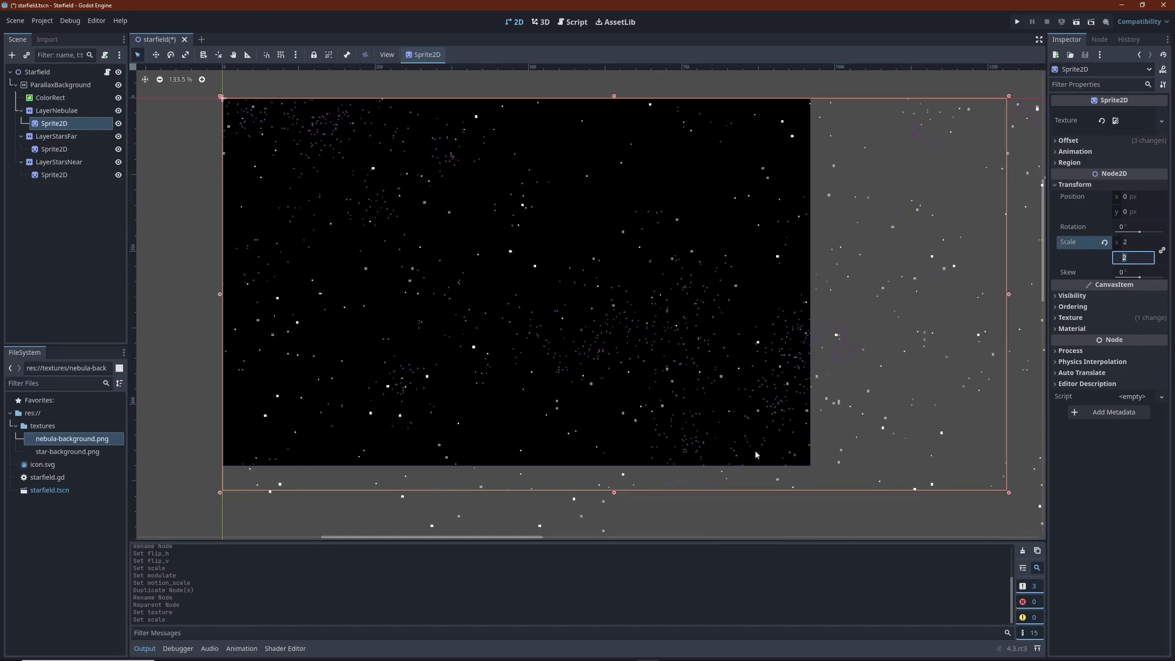
Set LayerStarsNear's horizontal mirroring to 2560.
left_click(59, 161)
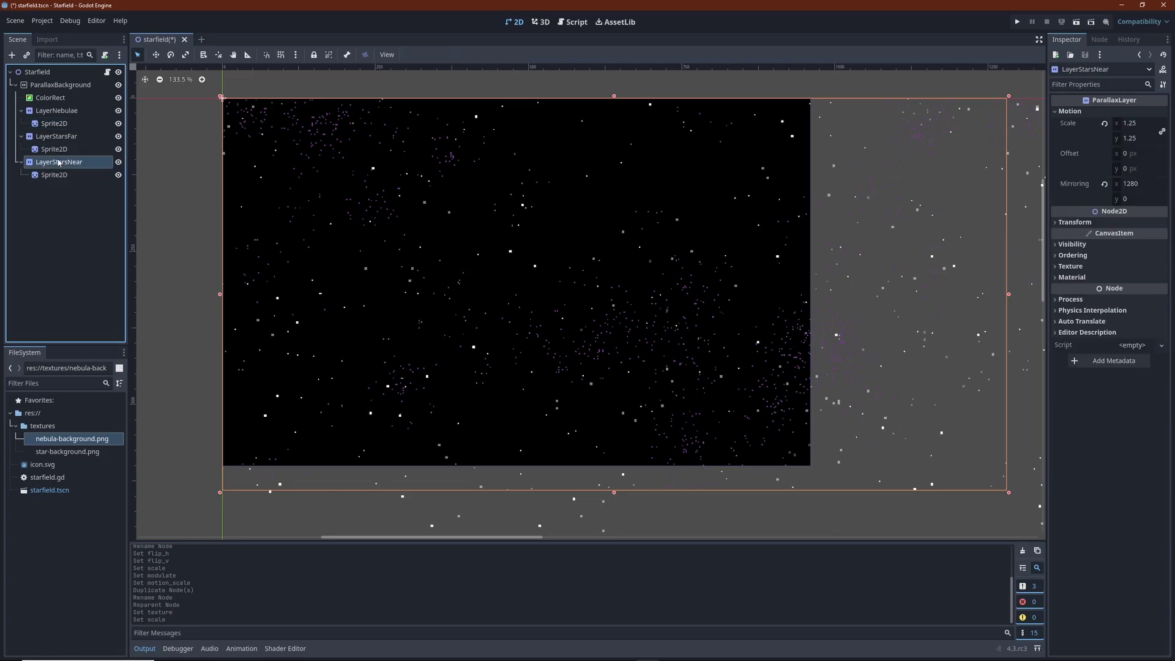
left_click(1129, 184)
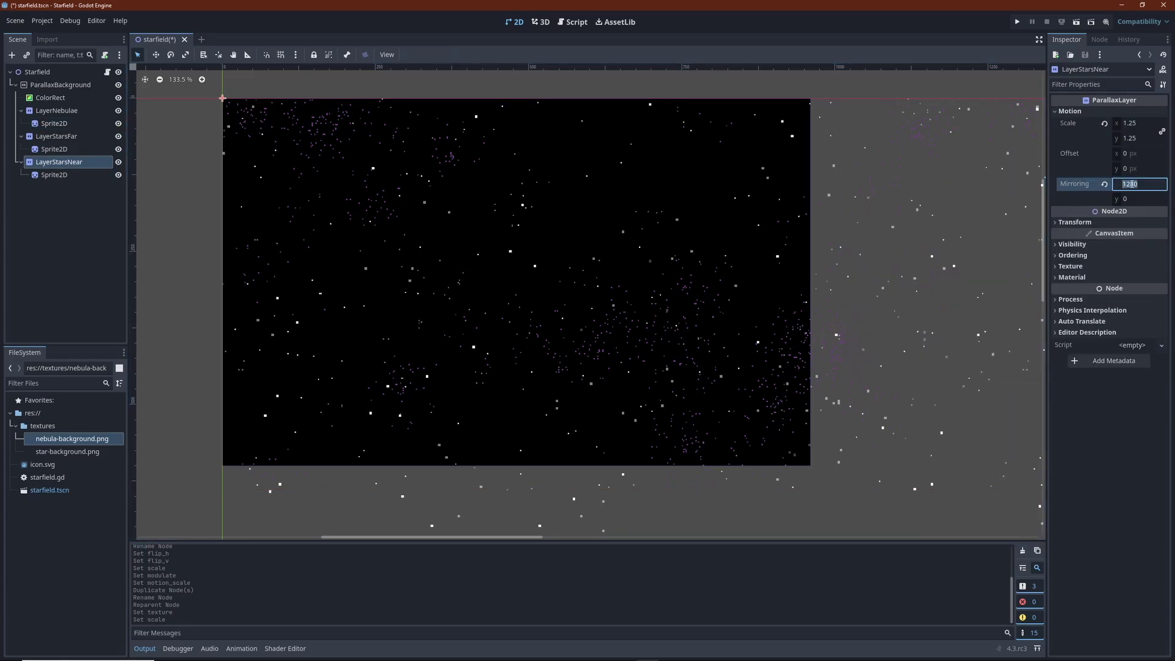
type("2560")
key("Return")
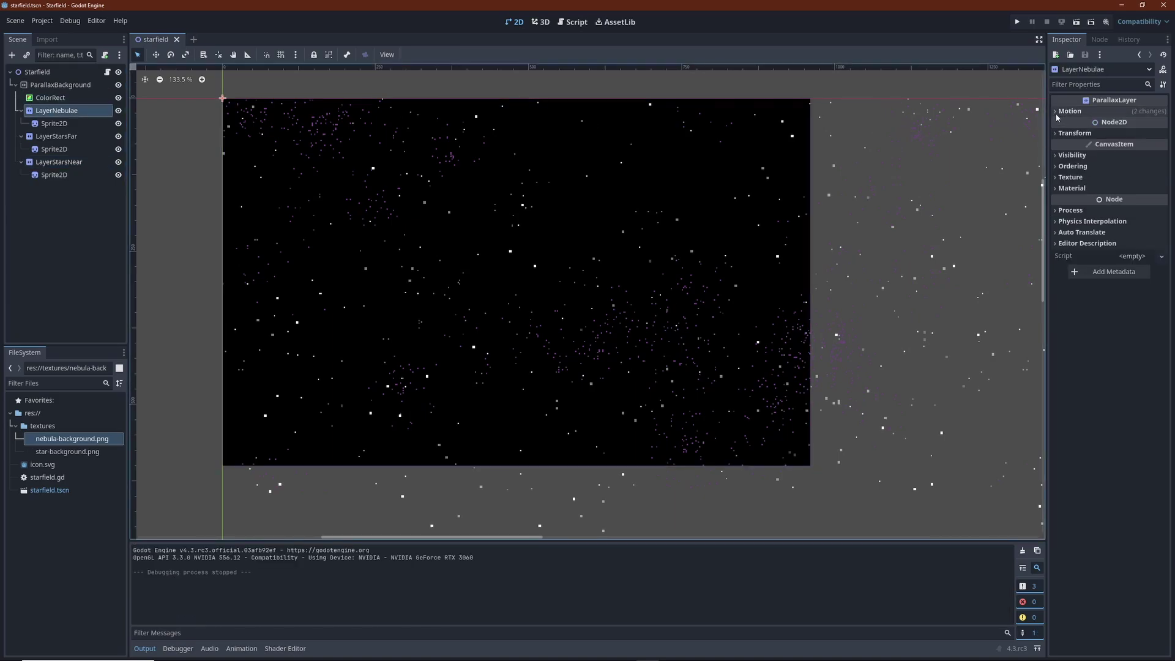
Set LayerNebulae's motion scale to 0.5.
left_click(1064, 111)
left_click(1130, 124)
type("0.5")
key("Return")
Dim LayerNebulae to a grey a0a0a0 tint and run the scene to preview it.
left_click(862, 435)
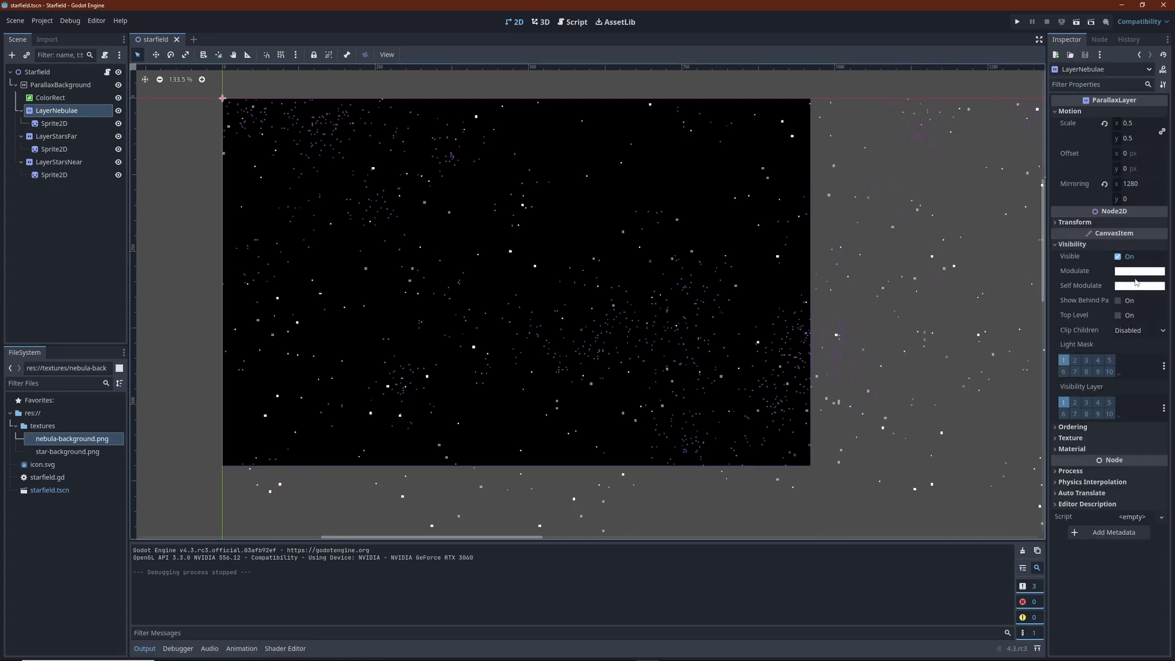
left_click(1134, 275)
left_click_drag(1161, 303, 1157, 326)
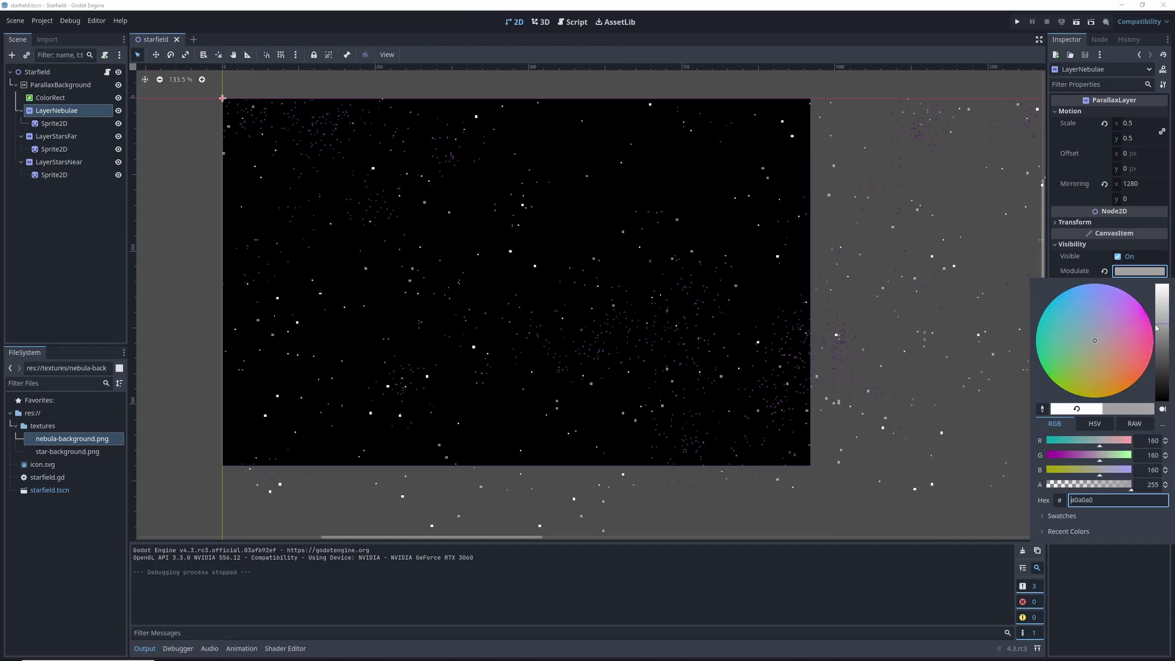
key("F5")
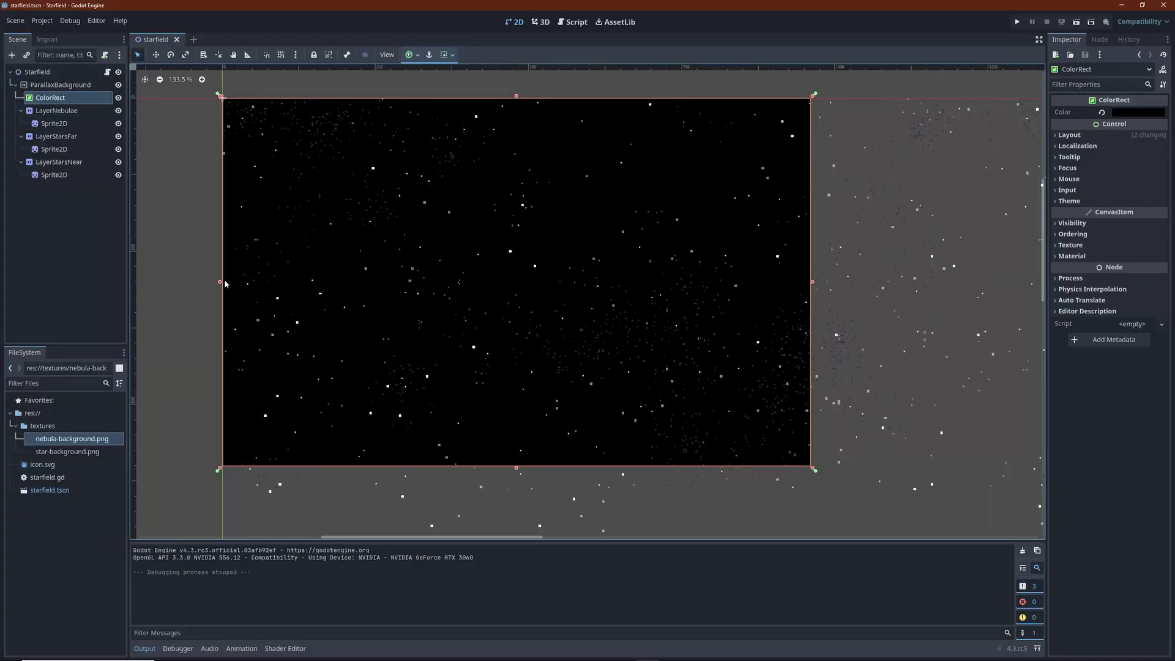
right_click(48, 73)
Add a Sprite2D under Starfield showing icon.svg, then test-run and stop the game.
left_click(74, 94)
type("sprit")
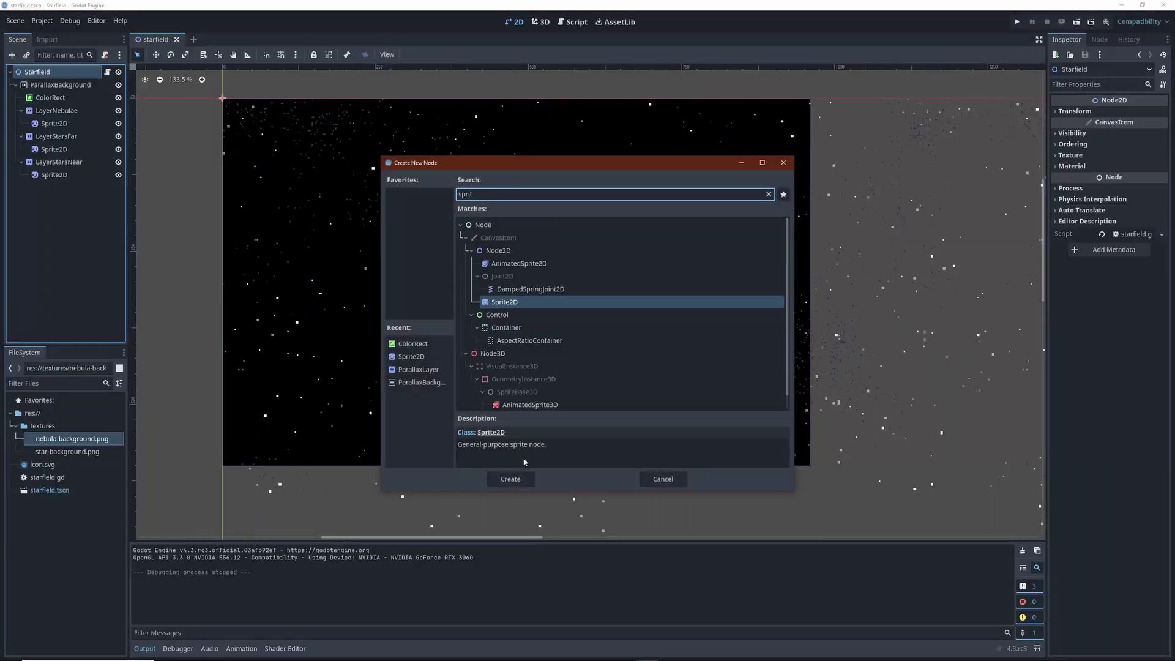
left_click(513, 479)
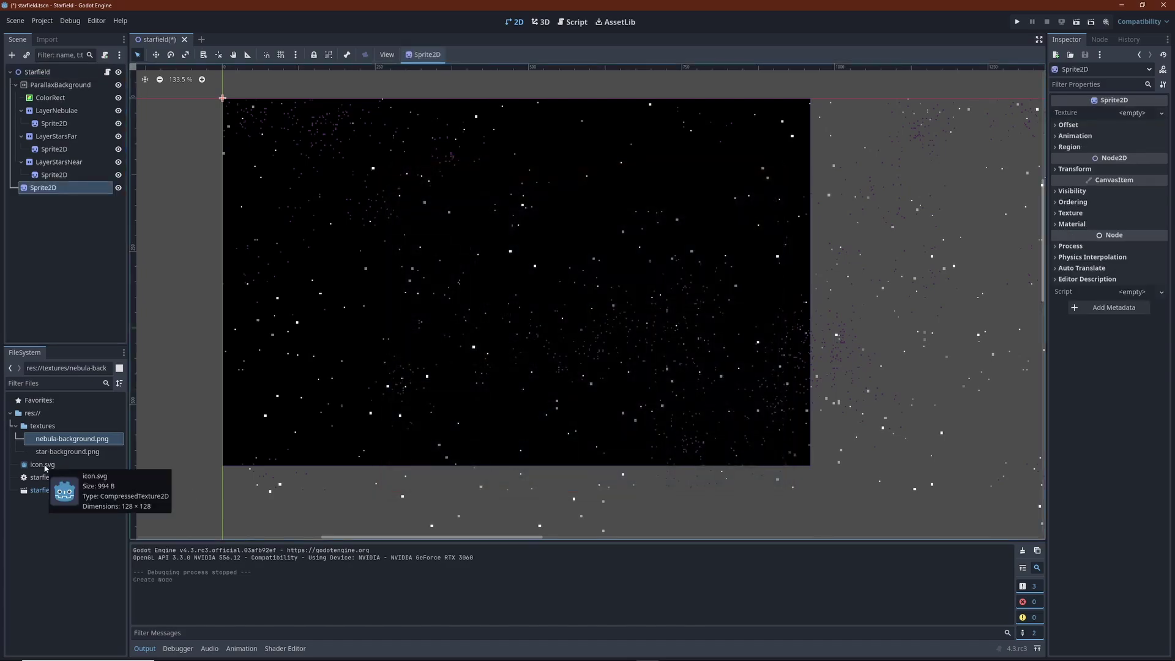
left_click_drag(45, 467, 1172, 23)
left_click_drag(1142, 119, 1139, 117)
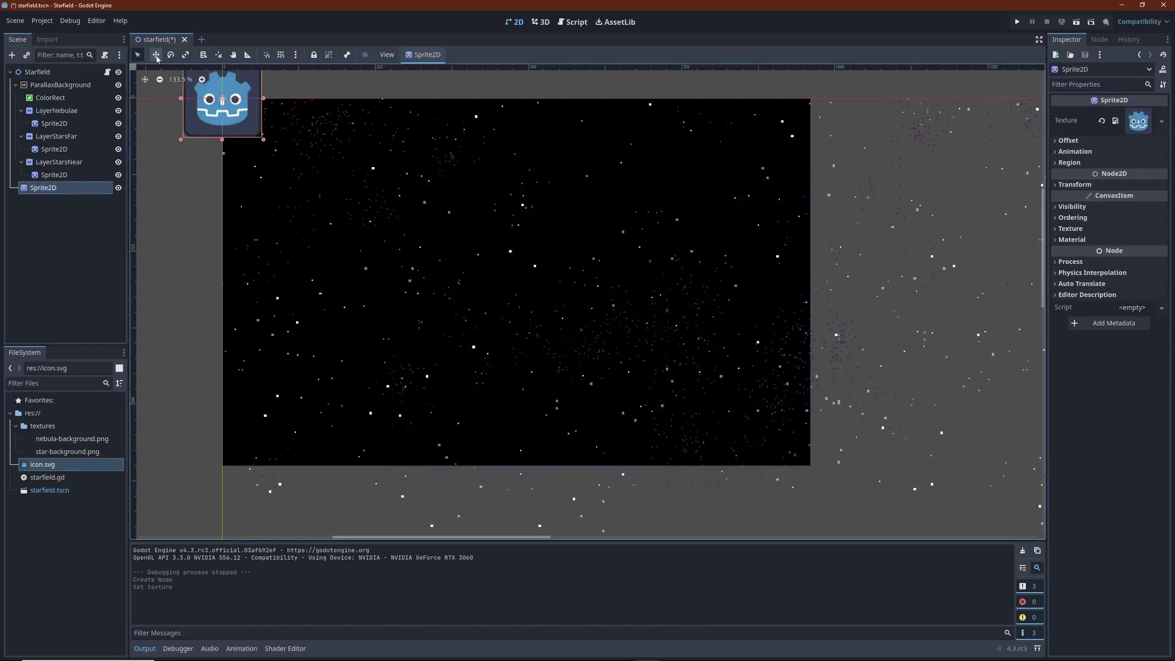
key("F5")
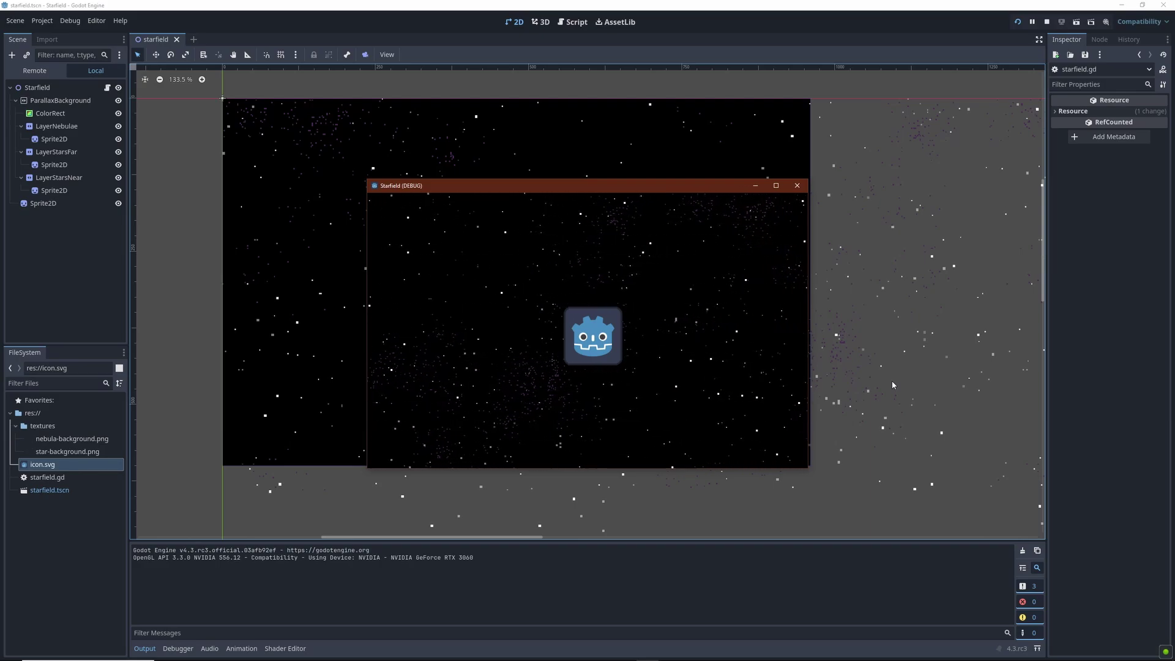
key("F8")
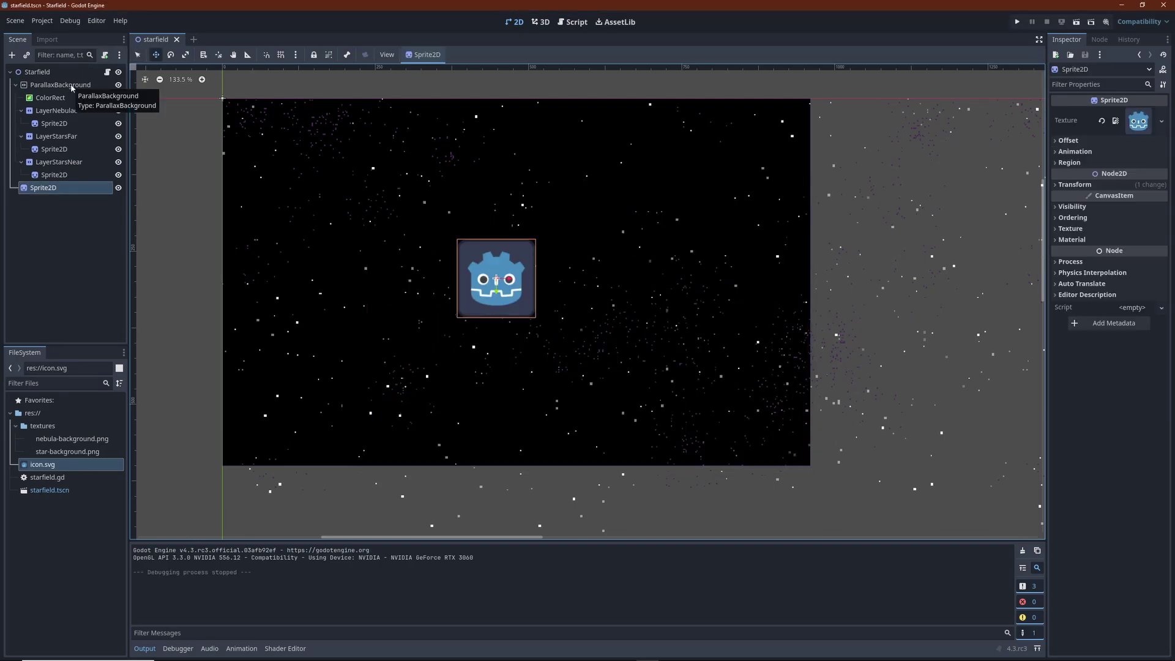
Add a second ParallaxBackground under Starfield named ParallaxForeground, on layer 10.
left_click(71, 86)
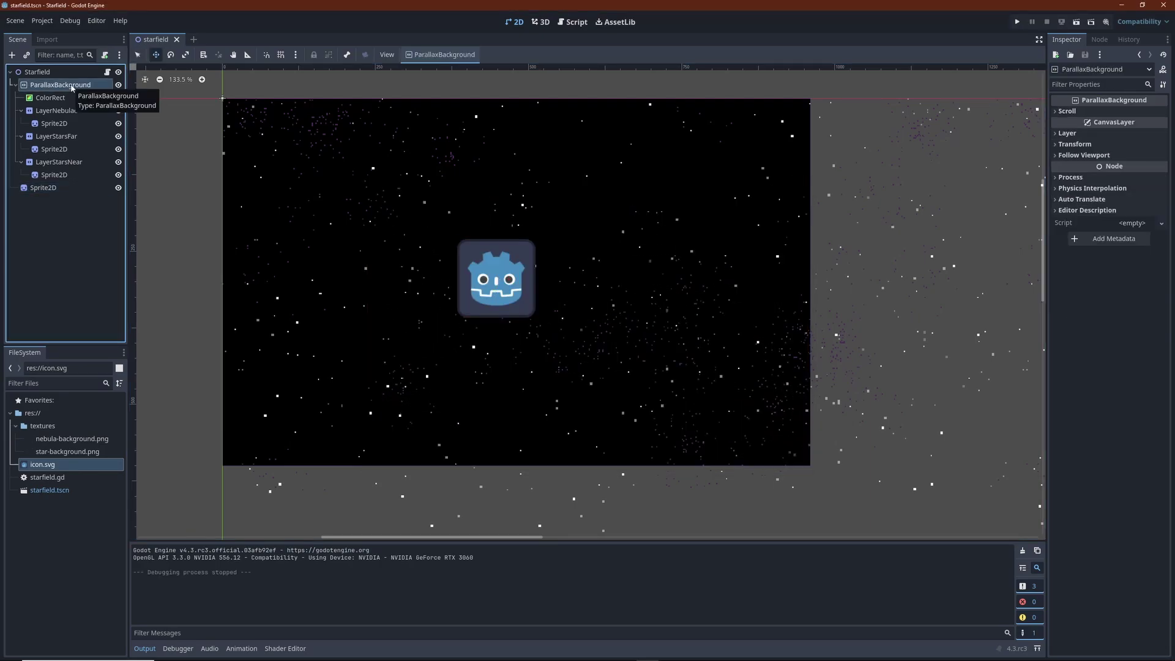
left_click(1054, 134)
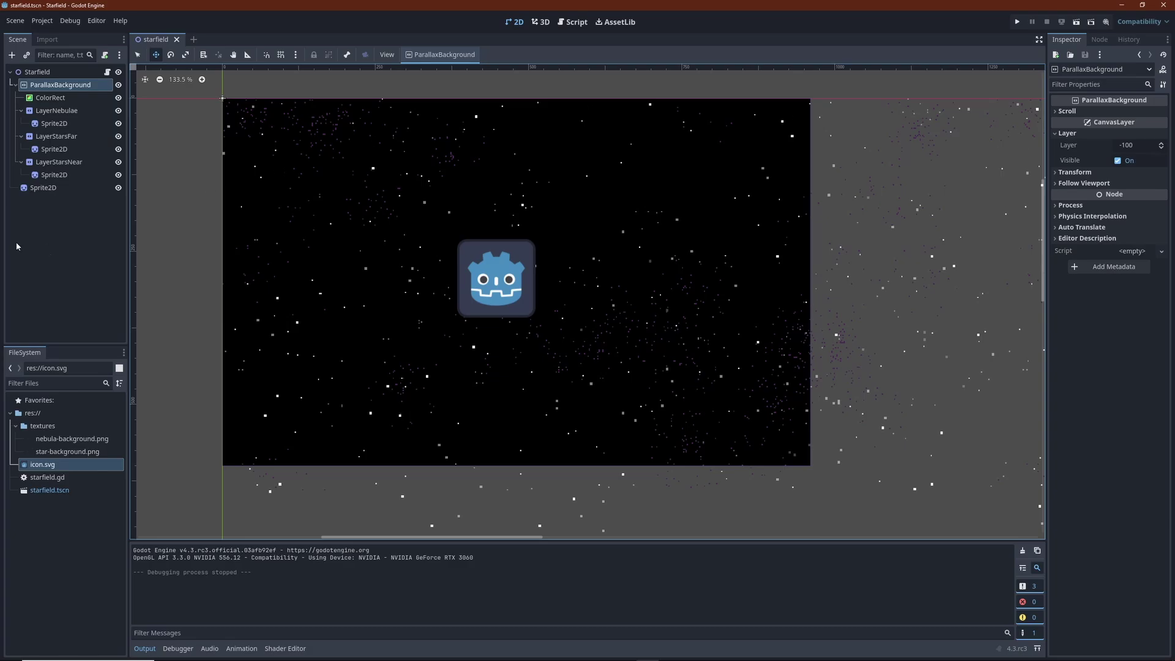
left_click(37, 72)
key("ctrl+a")
left_click(511, 301)
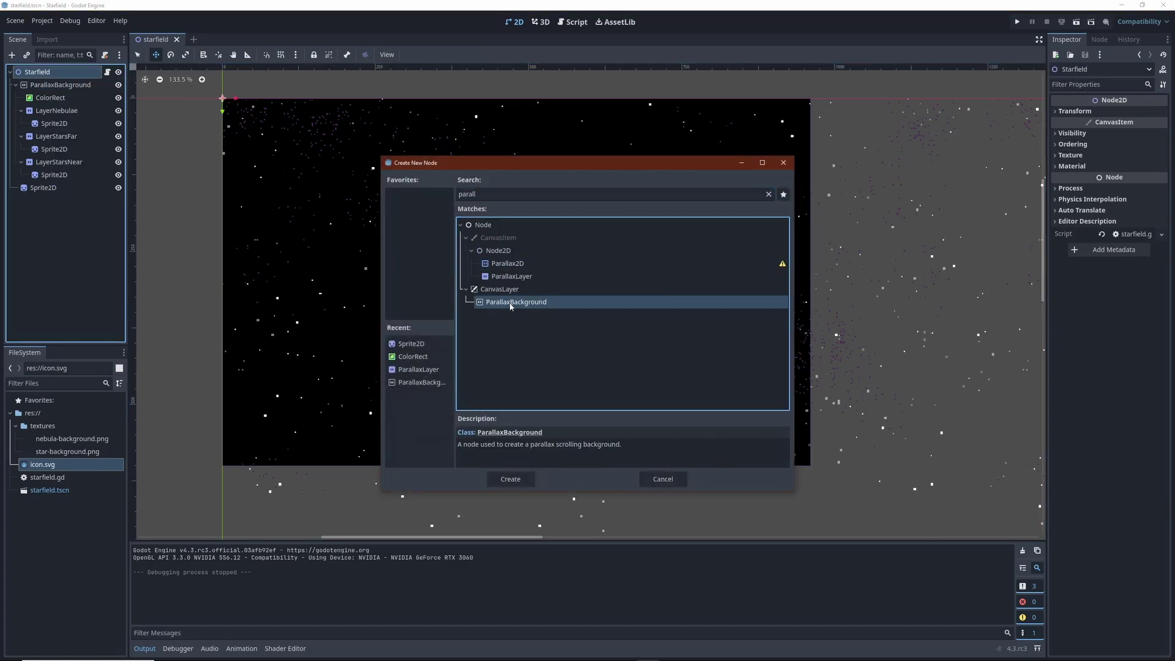
left_click(511, 478)
key("F2")
type("ParallaxForeground")
key("Return")
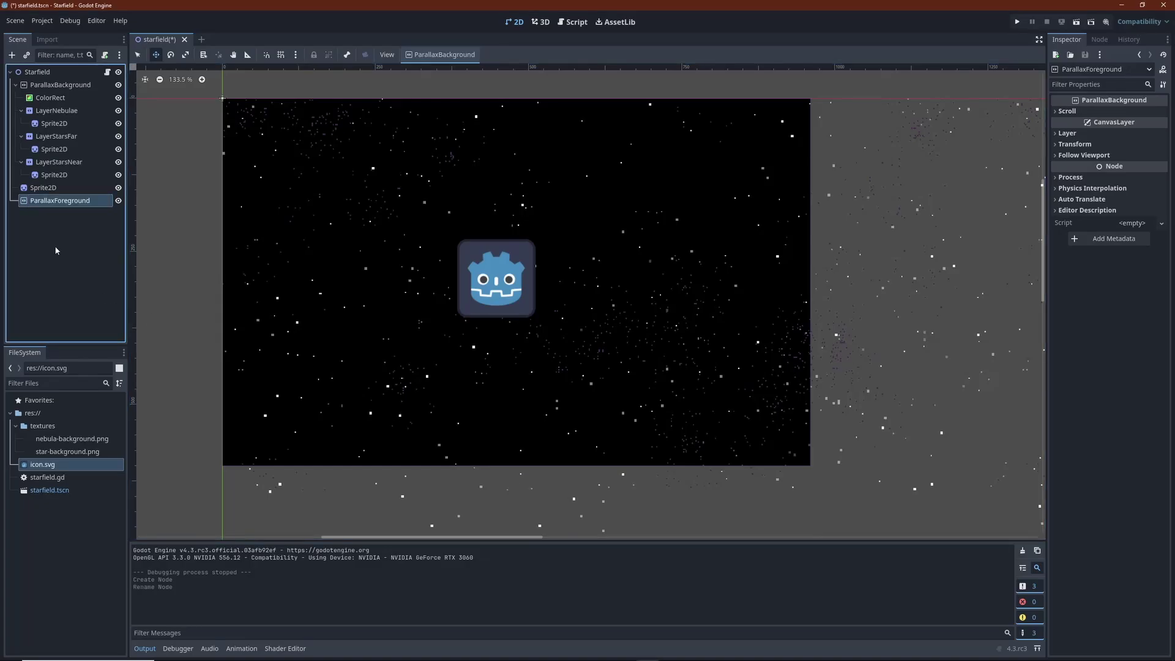
left_click(1067, 133)
left_click(1126, 145)
Add a ParallaxLayer child to ParallaxForeground named LayerDust.
right_click(54, 201)
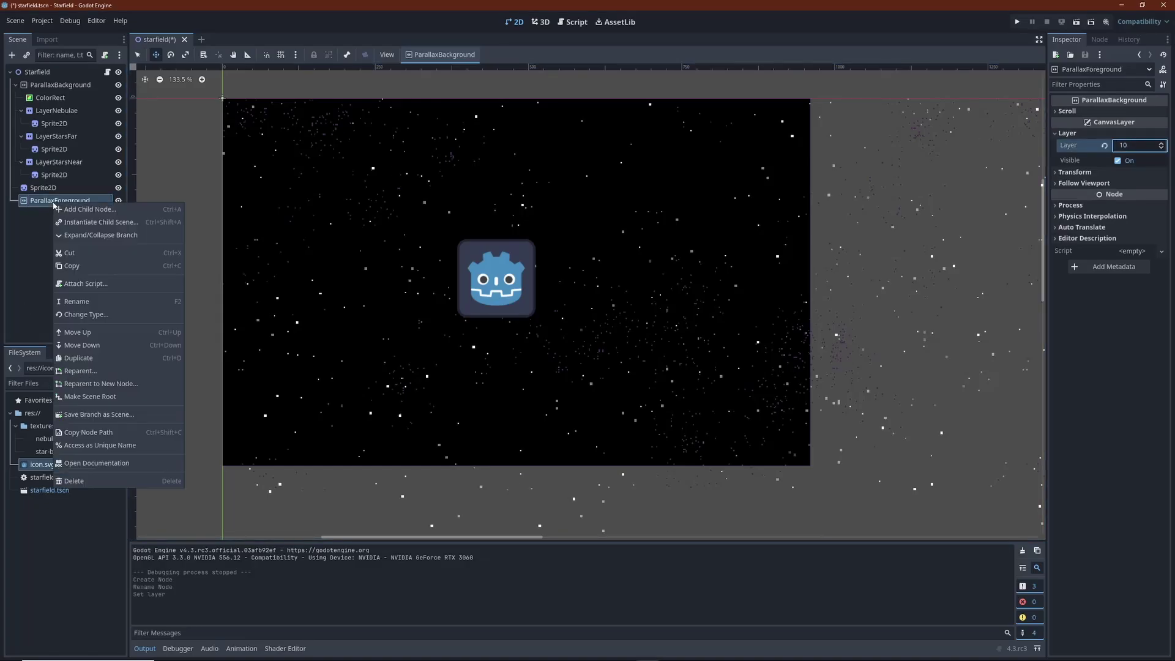
left_click(80, 209)
key("Down")
key("Return")
key("F2")
type("Layer")
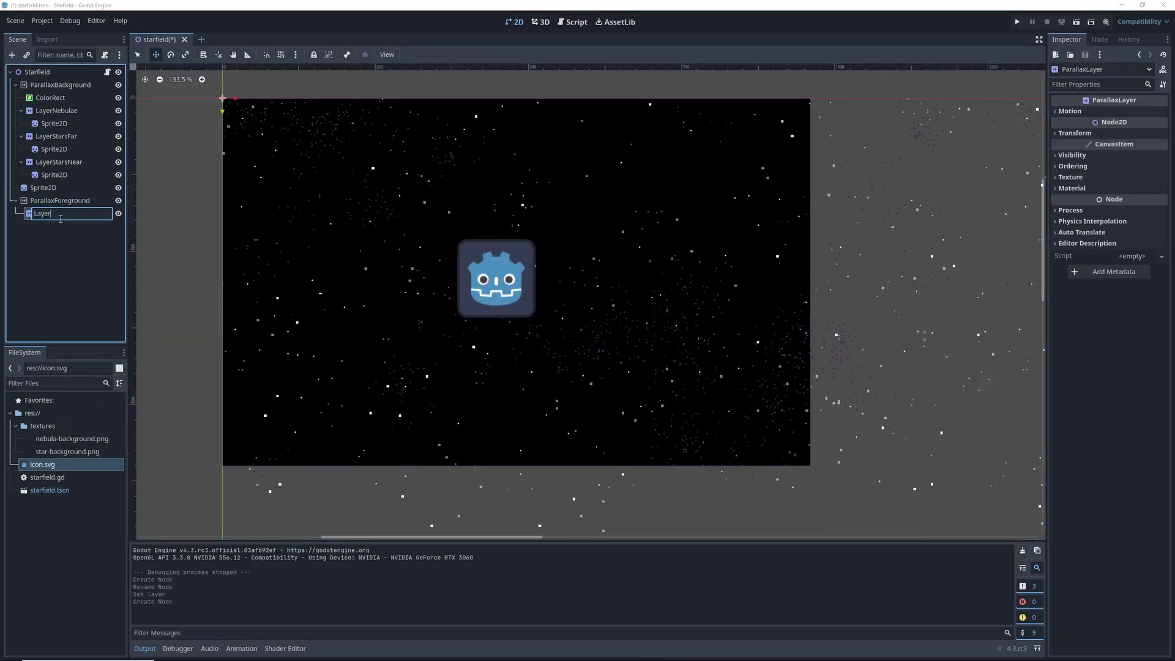
type("Dust")
key("Return")
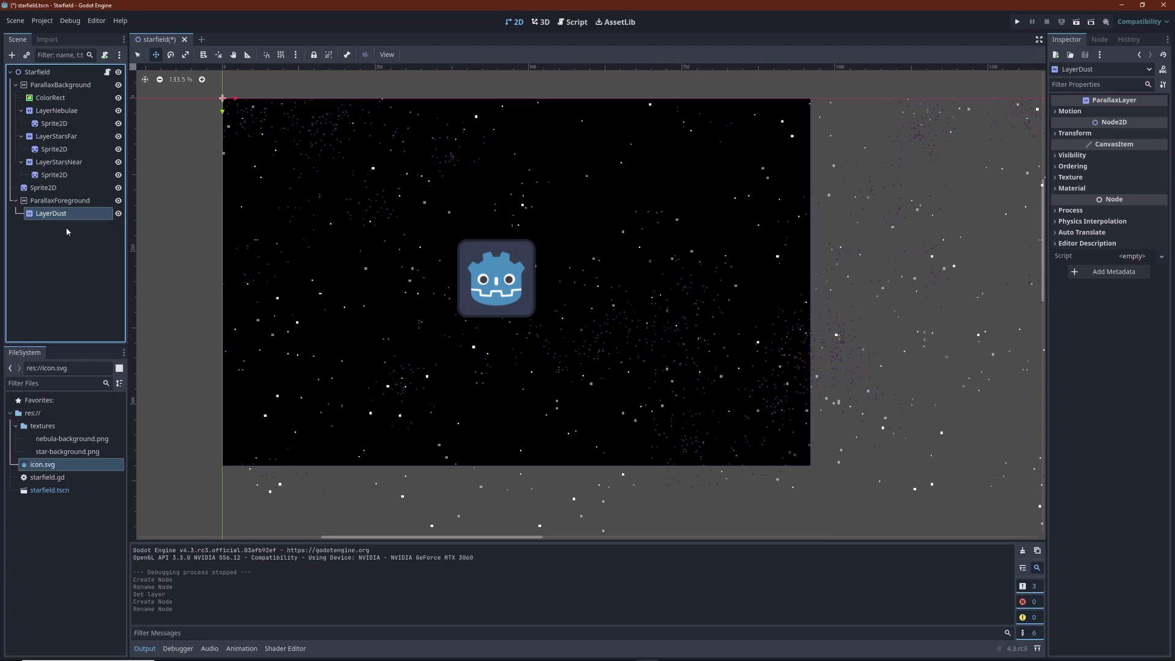
Copy a star Sprite2D into LayerDust, turn off Flip V, and give it a tinted Modulate.
left_click_drag(54, 175, 59, 214, "ctrl")
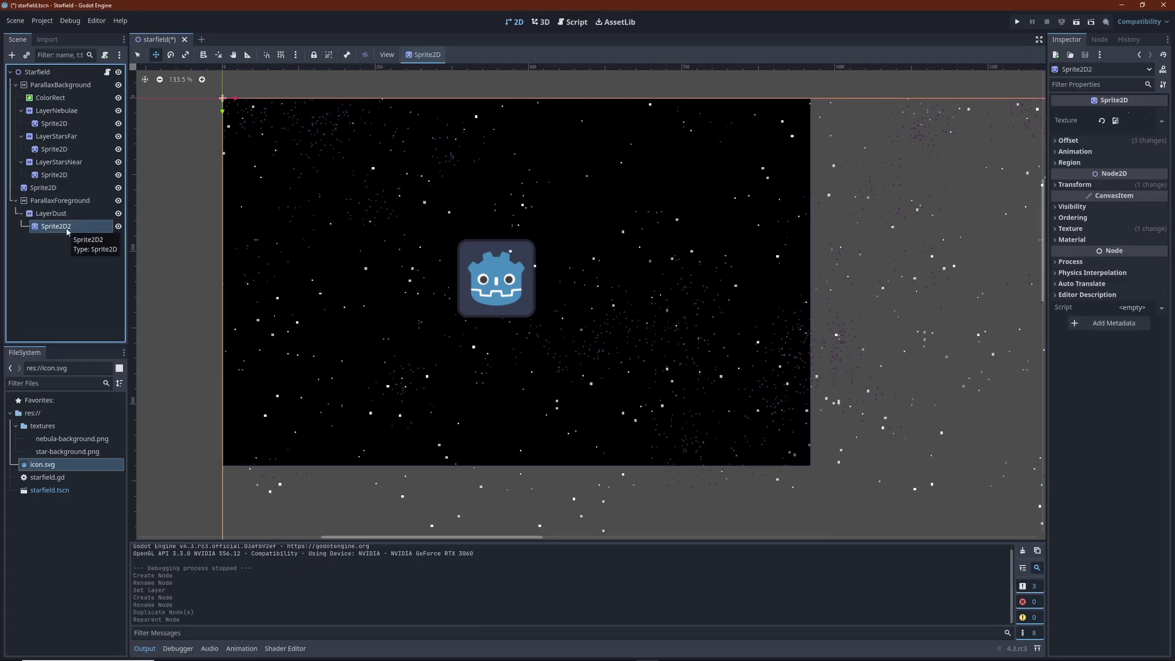
left_click(1068, 140)
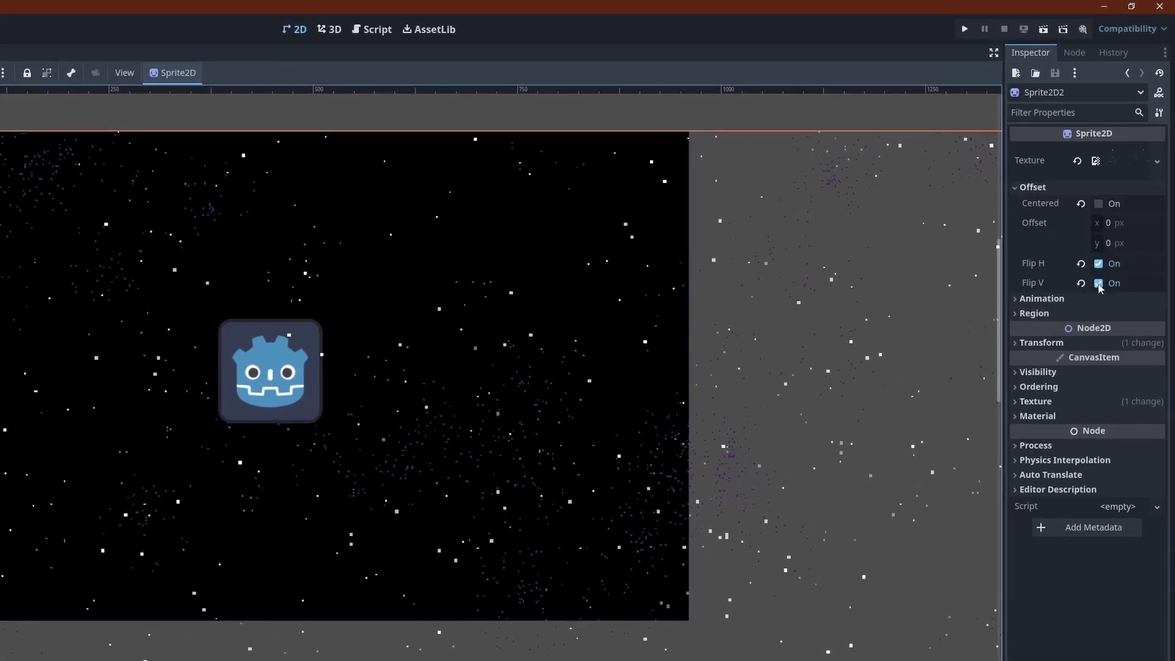
left_click(1098, 283)
left_click(1038, 372)
left_click(1127, 407)
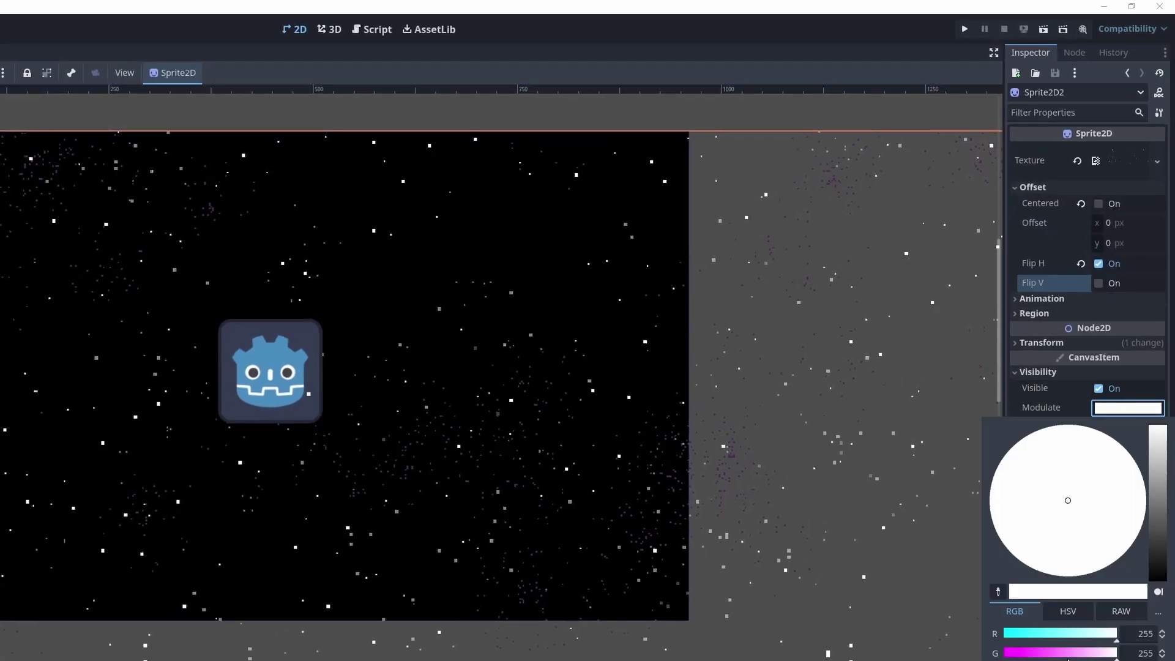
left_click(1067, 610)
left_click(1044, 653)
left_click(1026, 640)
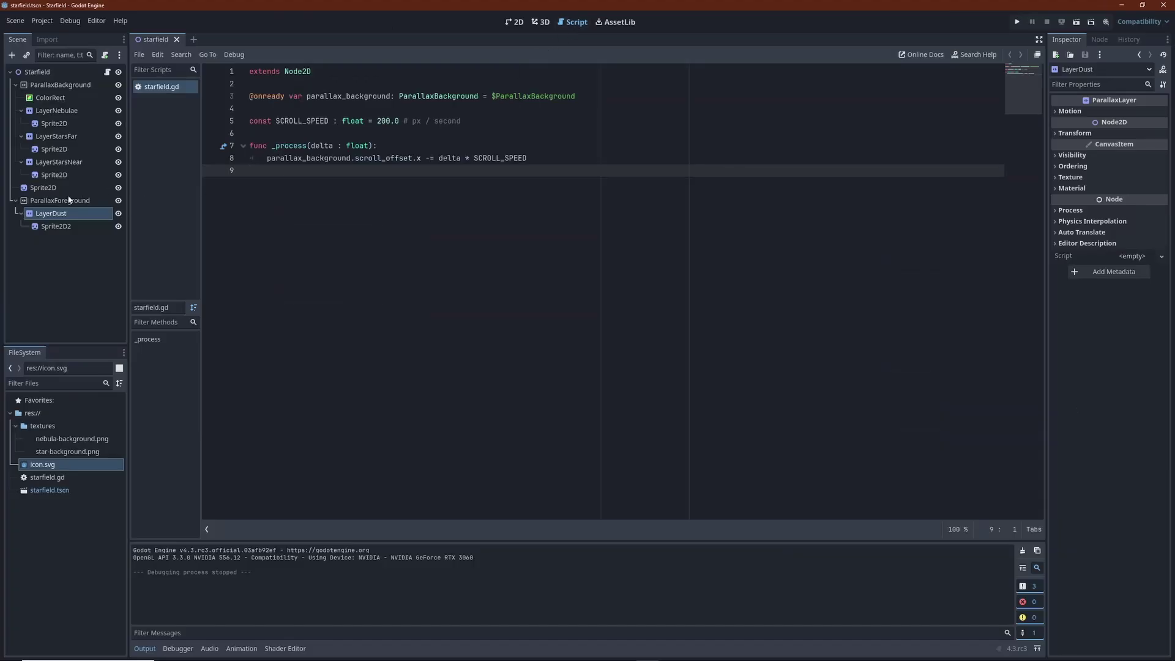
Add a duplicate scroll line in starfield.gd so ParallaxForeground also scrolls by delta * SCROLL_SPEED.
left_click_drag(70, 200, 269, 111, "ctrl")
left_click(368, 170)
key("ctrl+shift+d")
double_click(333, 184)
type("foreground")
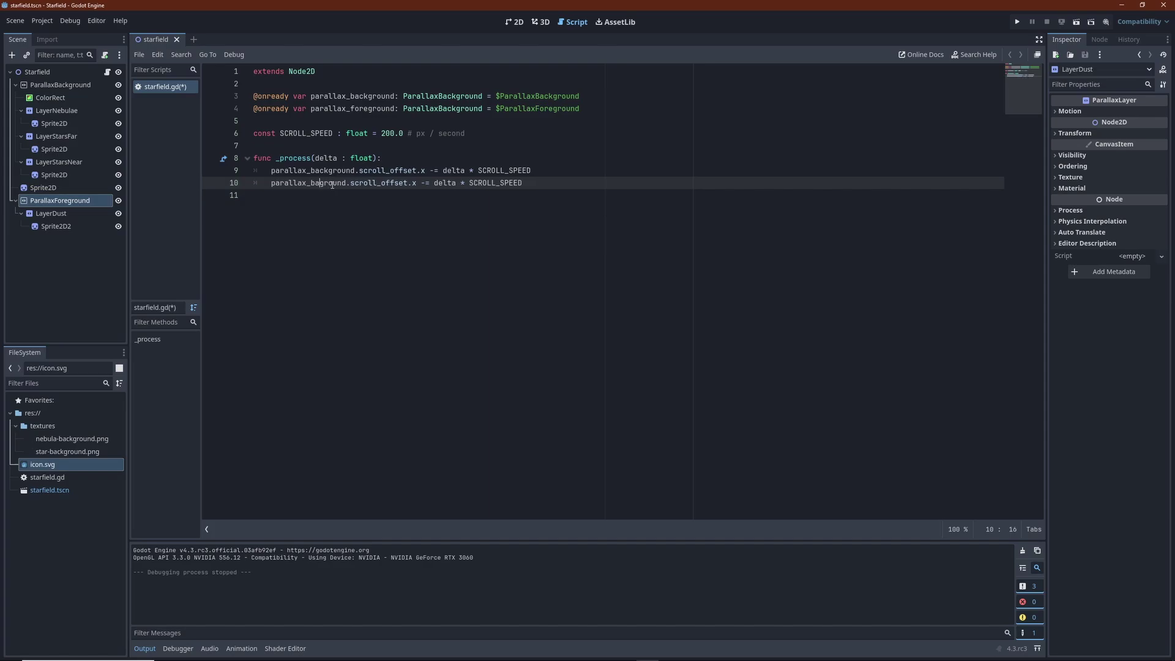
left_click(533, 232)
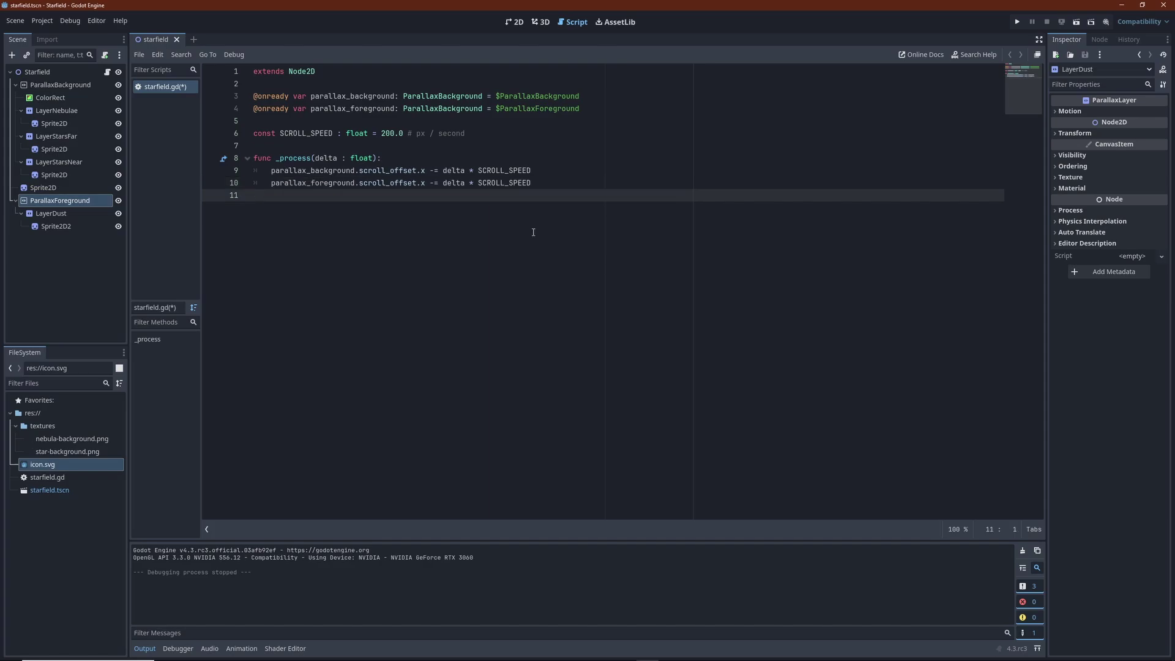
left_click(514, 22)
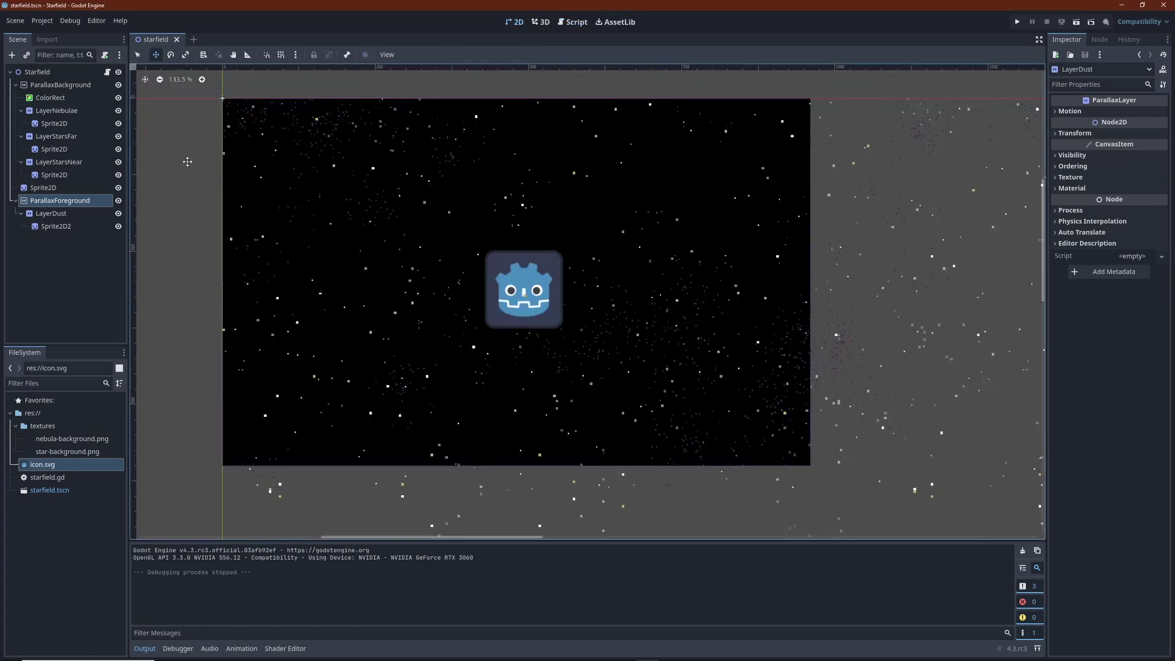
Set LayerDust's Motion Scale to 1.5.
left_click(51, 213)
left_click(1069, 110)
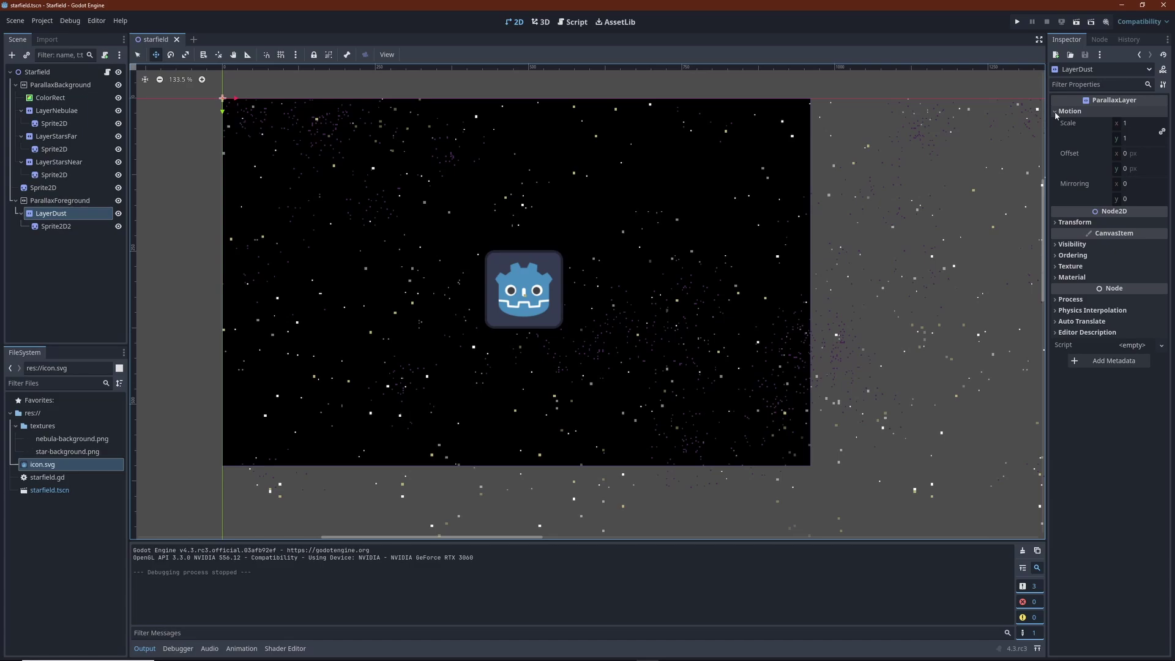
left_click(1127, 122)
type("1.5")
key("Tab")
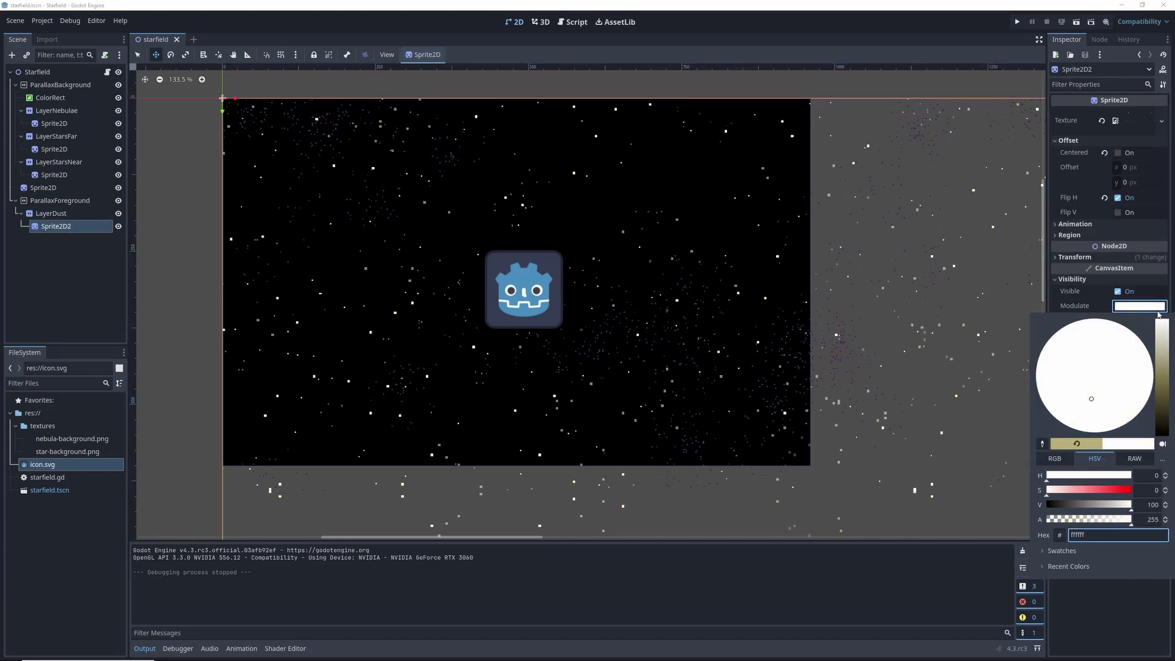
Tint the dust sprite orange, then save and run the game in a maximized window.
left_click(1070, 491)
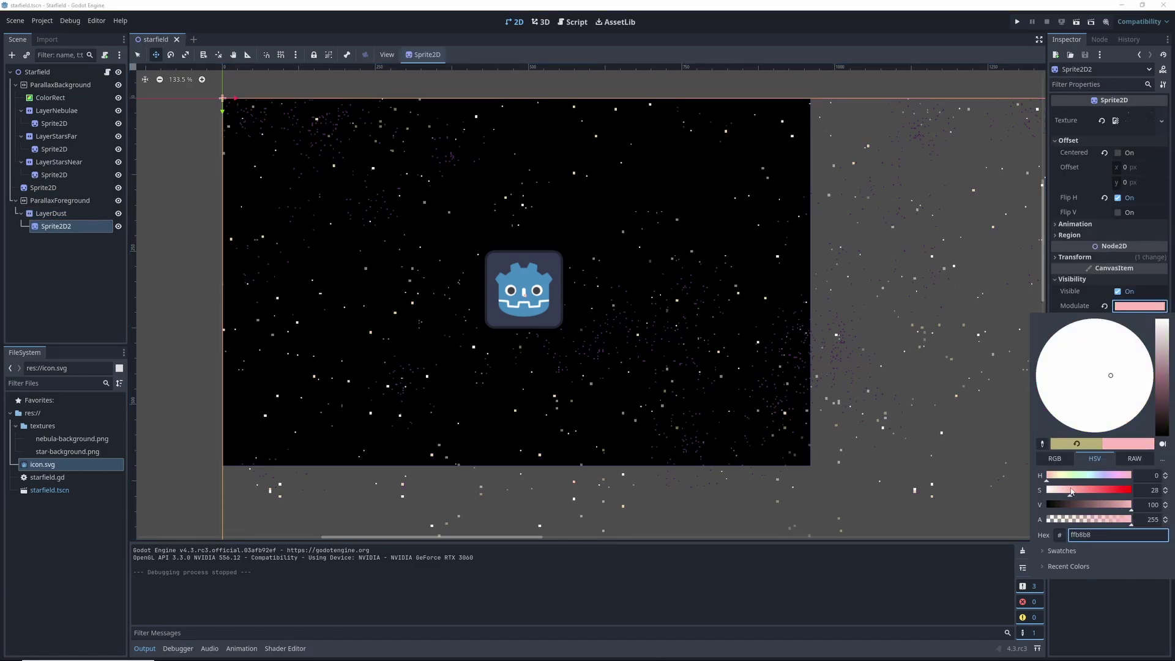
left_click(1054, 476)
left_click_drag(1071, 490, 1155, 487)
left_click(867, 375)
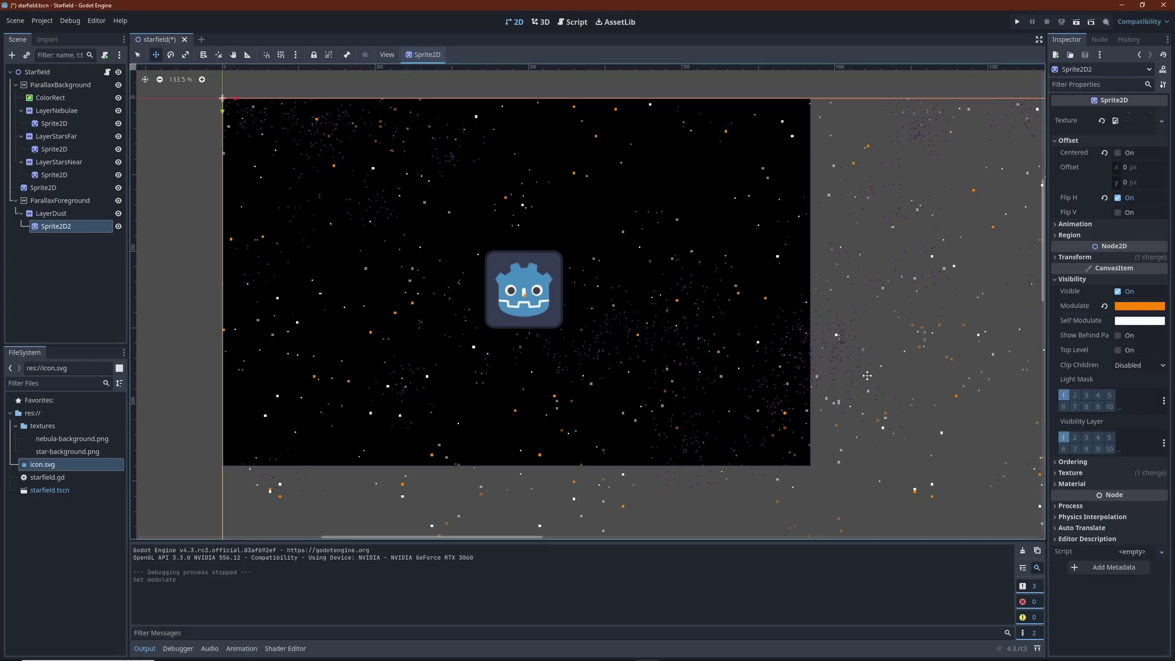
key("F5")
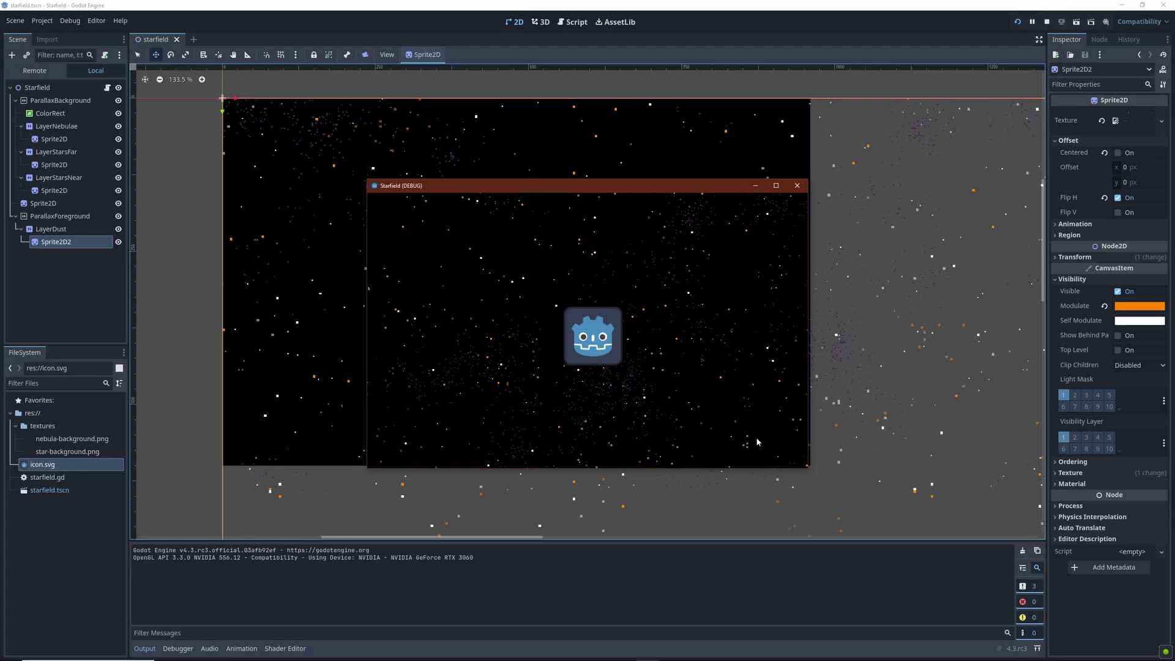
left_click(776, 185)
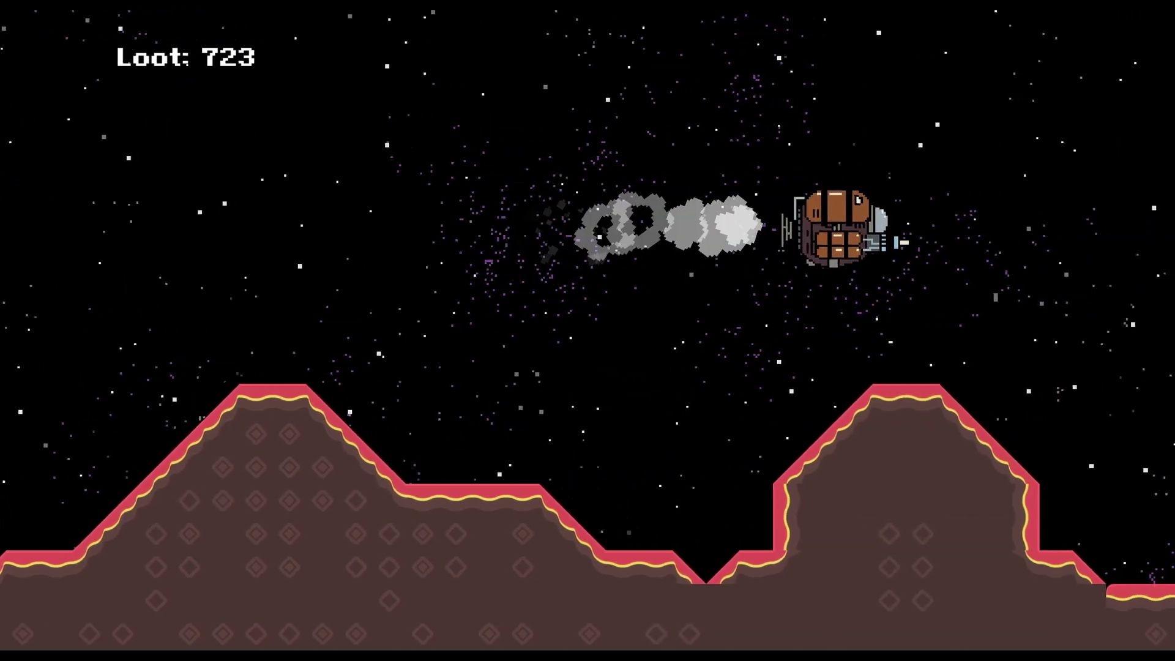
Dive the ship to laser the green block, then climb back up, raising Loot to 795.
key("Down")
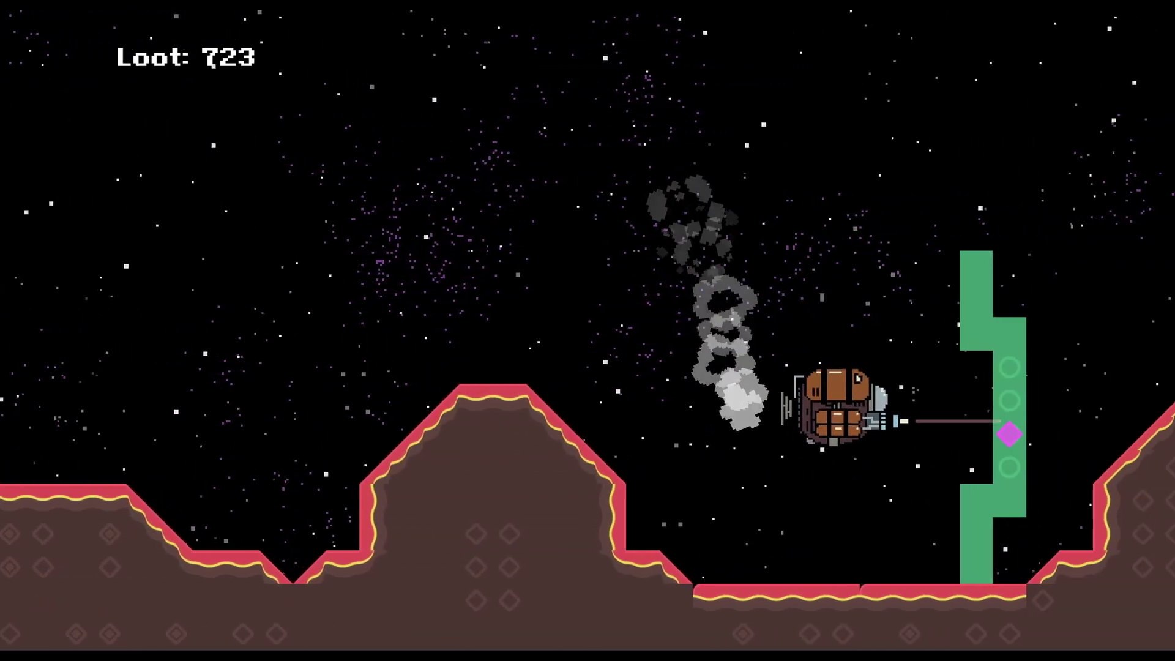
key("Up")
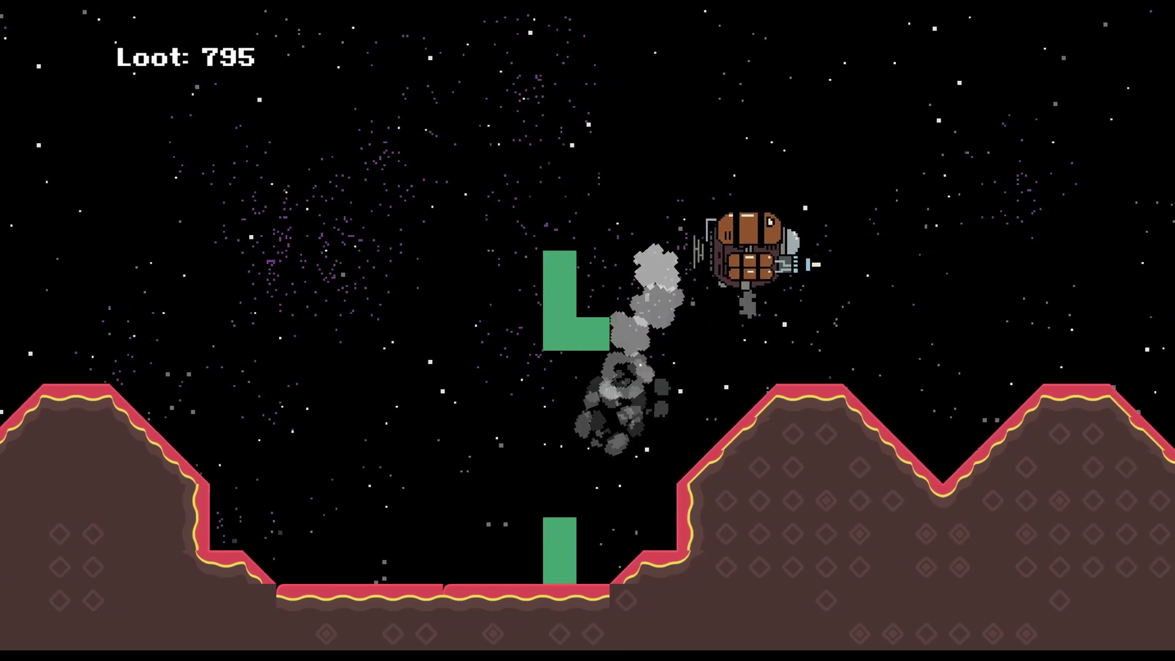